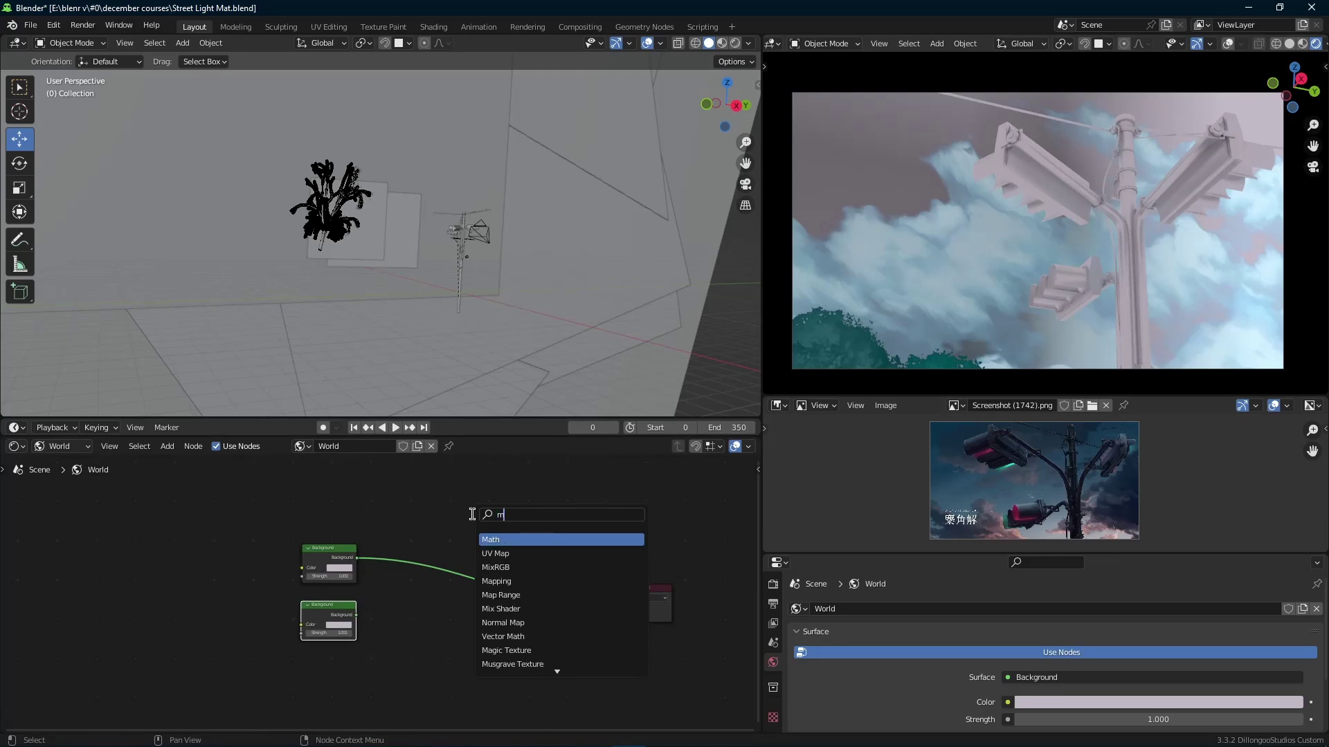
# Insert a Mix Shader between the upper Background and the World Output, and connect the lower Background to its second shader input
pyautogui.click(507, 552)
pyautogui.click(481, 593)
pyautogui.moveTo(356, 615); pyautogui.dragTo(447, 595)
# Add a Light Path node and connect its Is Camera Ray output to the Mix Shader's Fac input
pyautogui.scroll(1, 447, 584)
pyautogui.hotkey('shift', 'a')
pyautogui.click(461, 519)
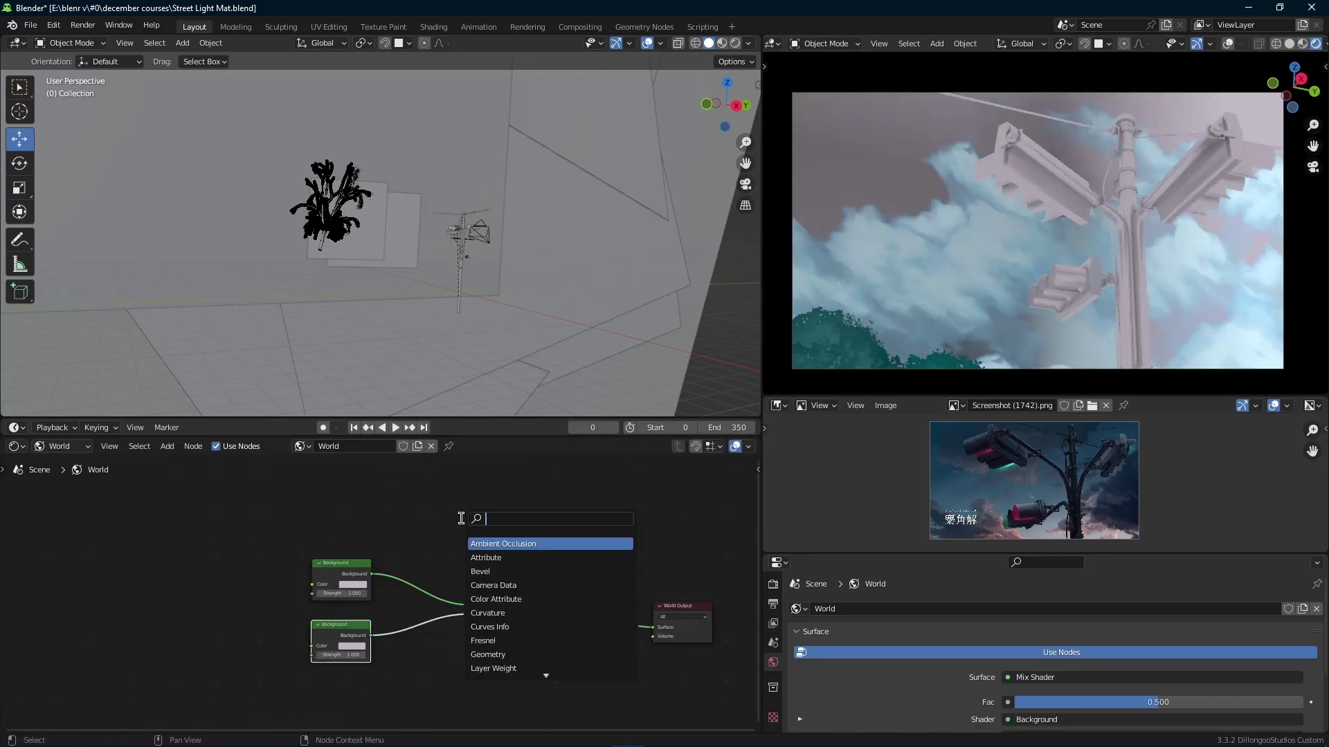
pyautogui.write('li')
pyautogui.click(497, 542)
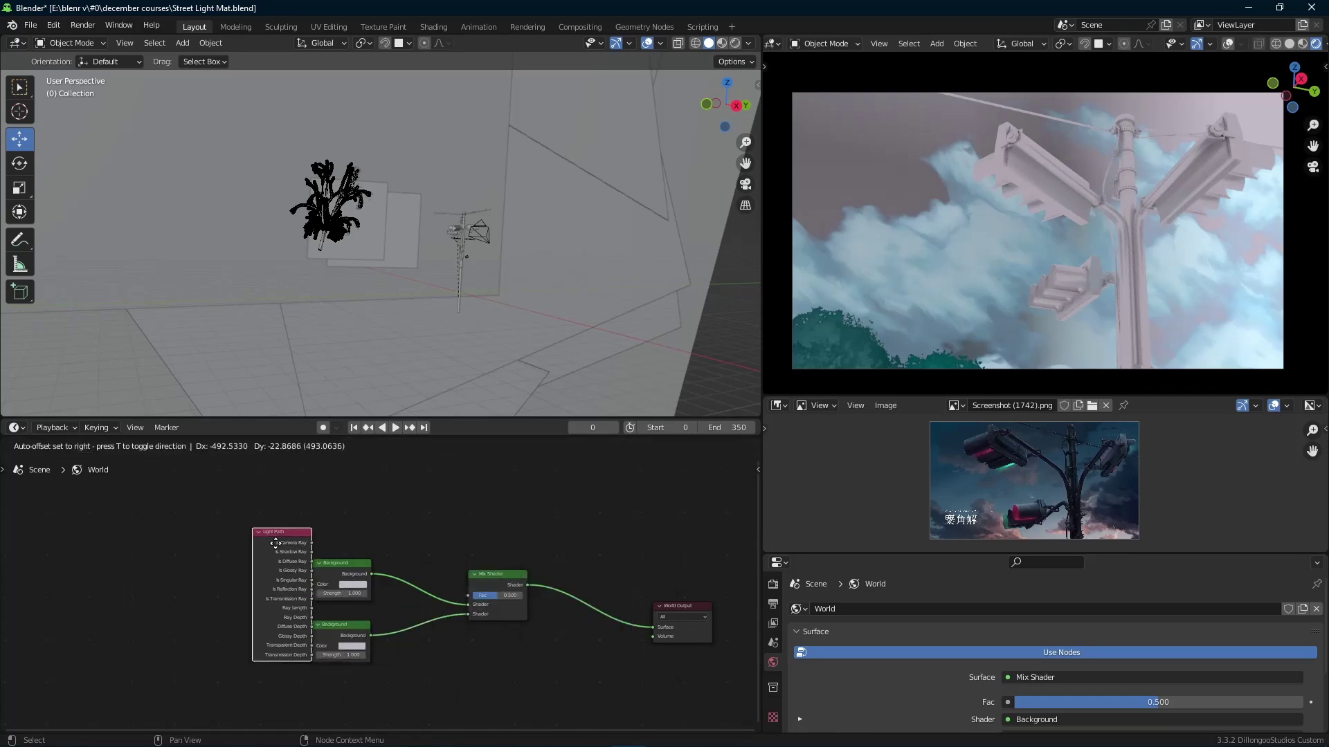
pyautogui.click(268, 543)
pyautogui.moveTo(468, 599); pyautogui.dragTo(469, 596)
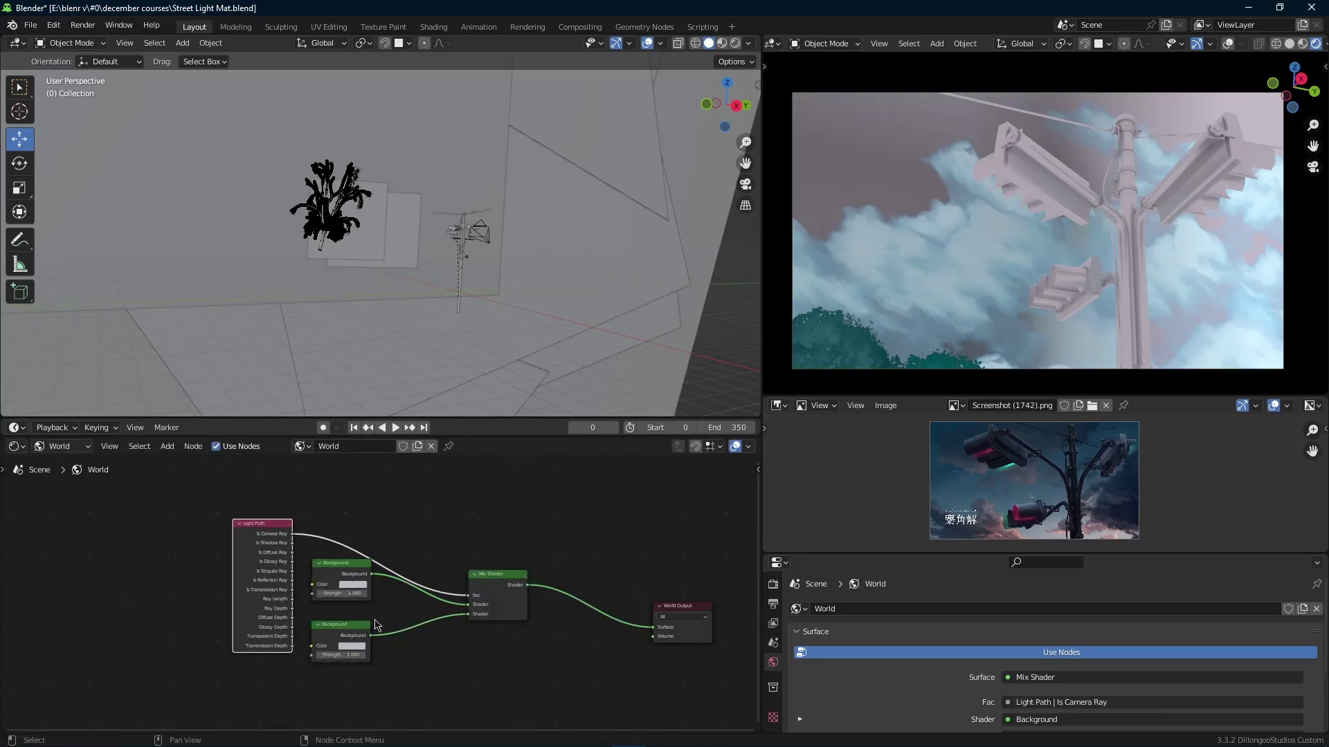
pyautogui.scroll(2, 383, 594)
pyautogui.moveTo(227, 528); pyautogui.dragTo(340, 545, button='middle')
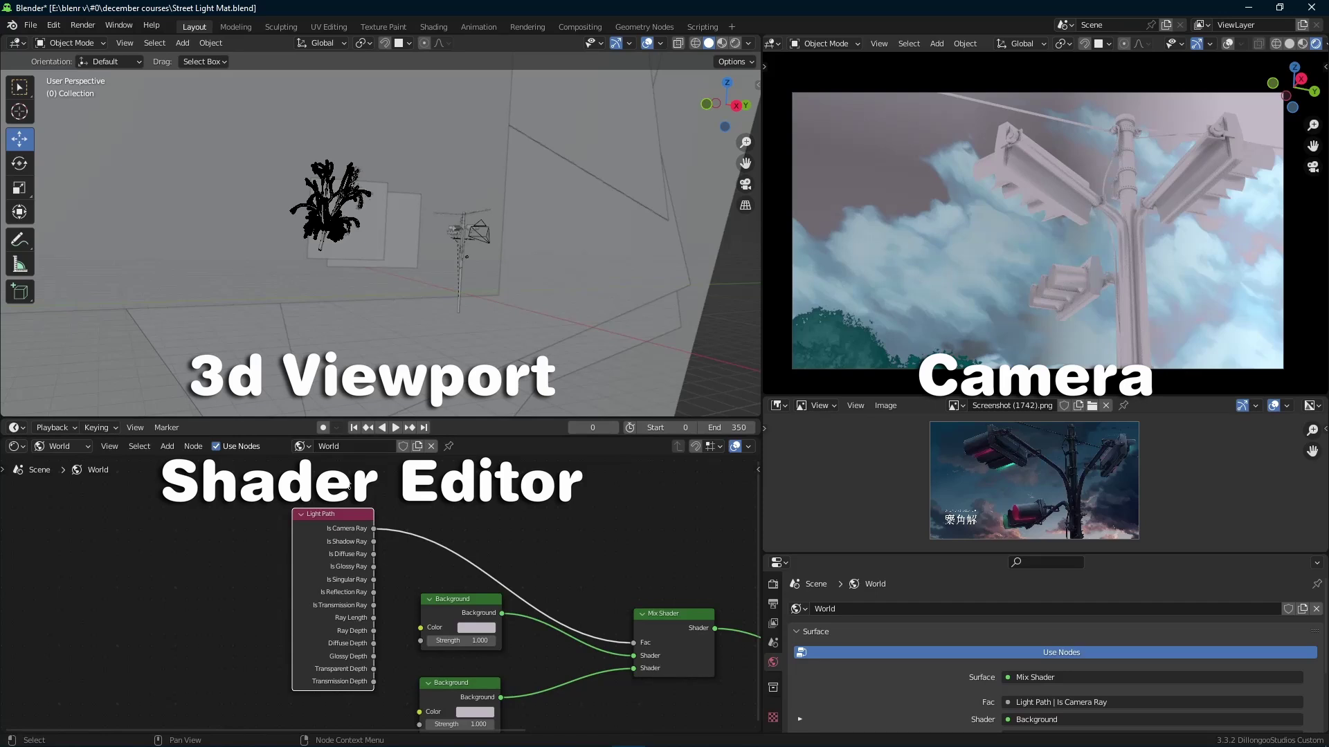
pyautogui.scroll(-2, 354, 490)
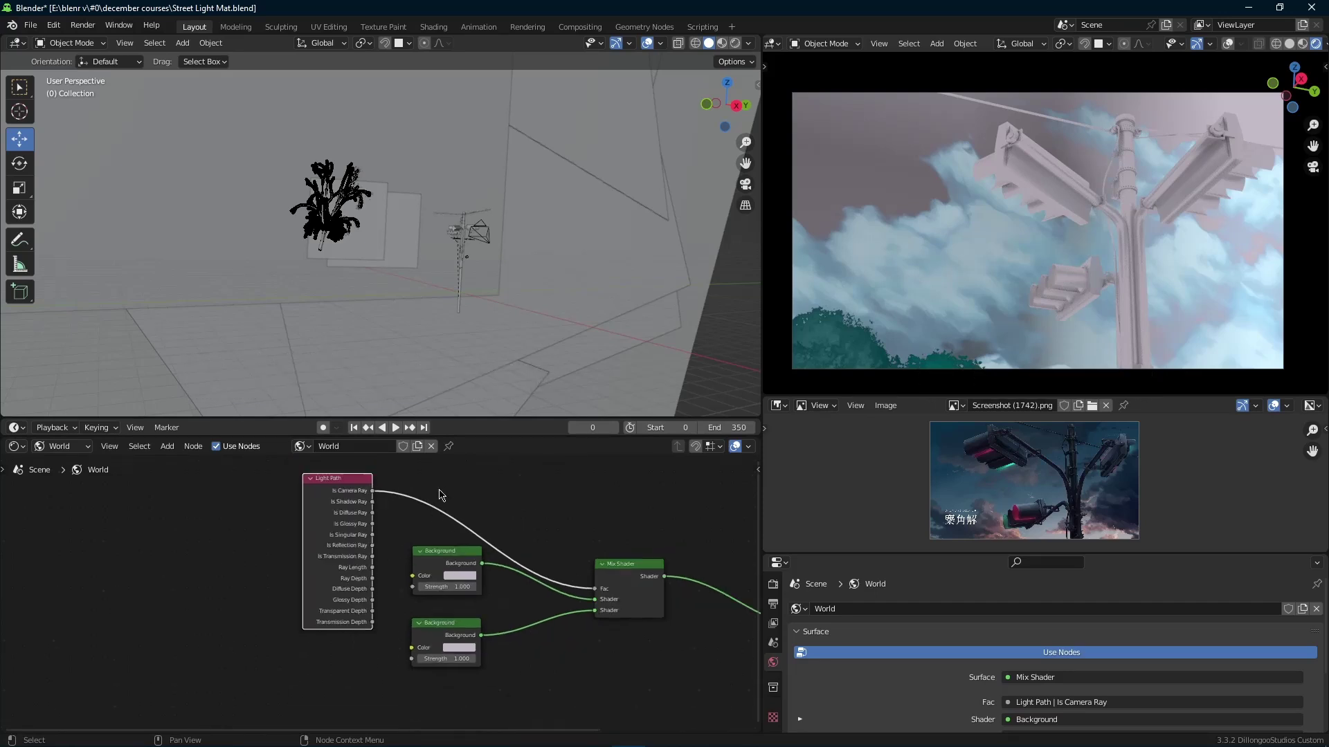
# Move both Background nodes below the Light Path node and save the file
pyautogui.click(436, 637)
pyautogui.keyDown('shift'); pyautogui.click(435, 575); pyautogui.keyUp('shift')
pyautogui.moveTo(434, 575); pyautogui.dragTo(416, 651)
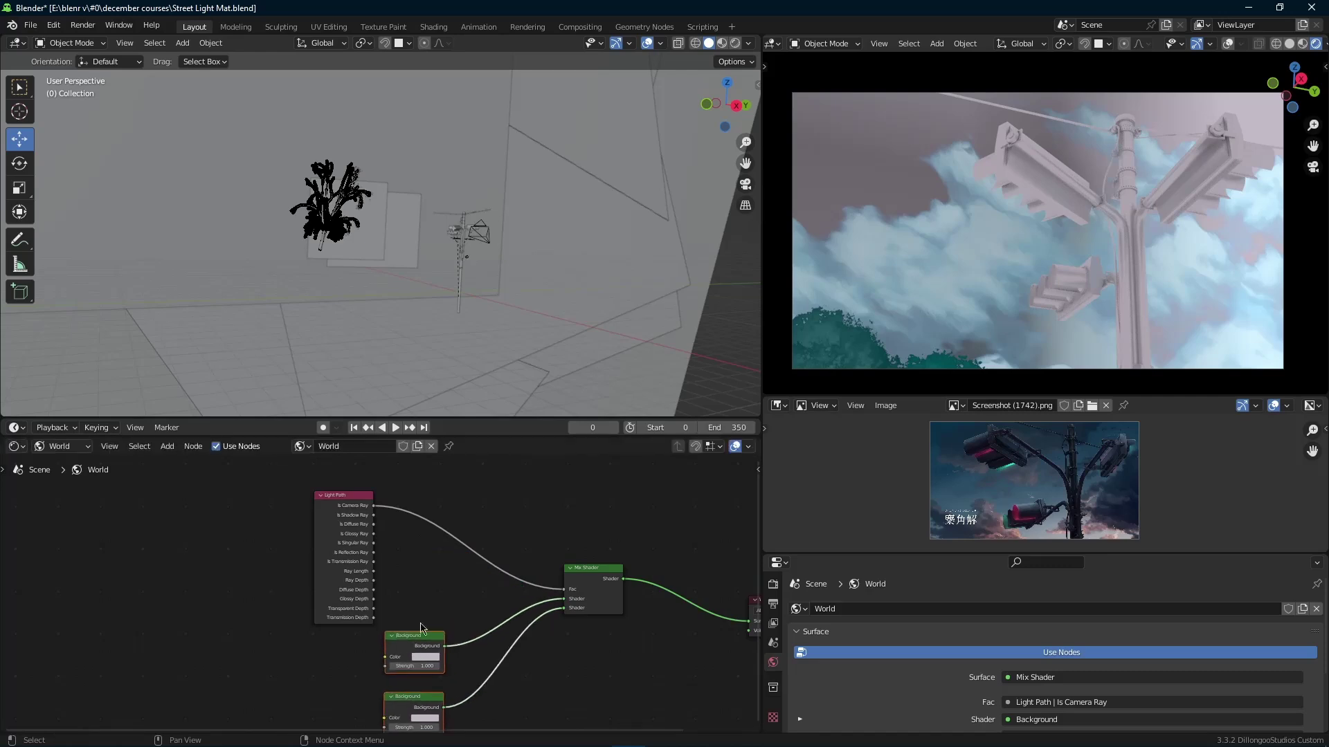
pyautogui.click(439, 528)
pyautogui.scroll(3, 443, 554)
pyautogui.hotkey('ctrl', 's')
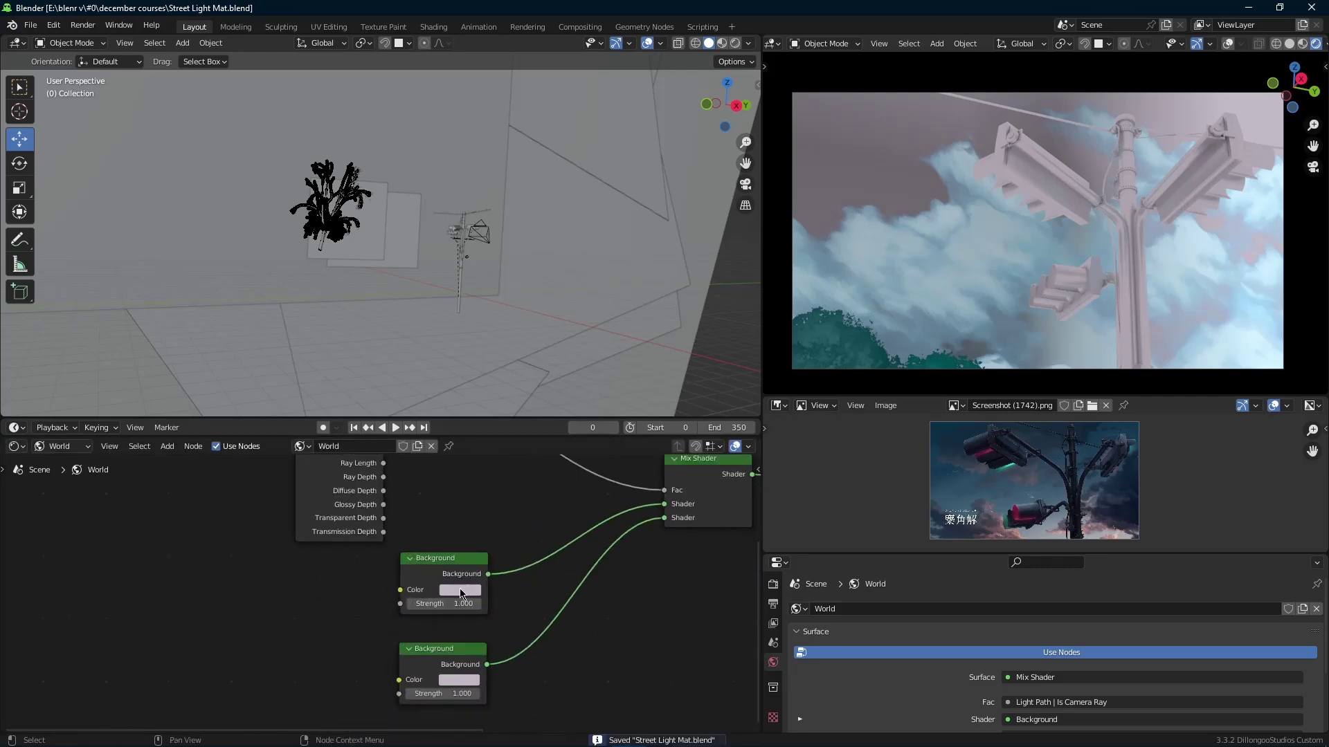
# Set the upper Background node's color to blue 6293C5 and save the file
pyautogui.scroll(2, 1031, 470)
pyautogui.moveTo(1112, 470); pyautogui.dragTo(1106, 489, button='middle')
pyautogui.click(469, 592)
pyautogui.moveTo(508, 457); pyautogui.dragTo(497, 442)
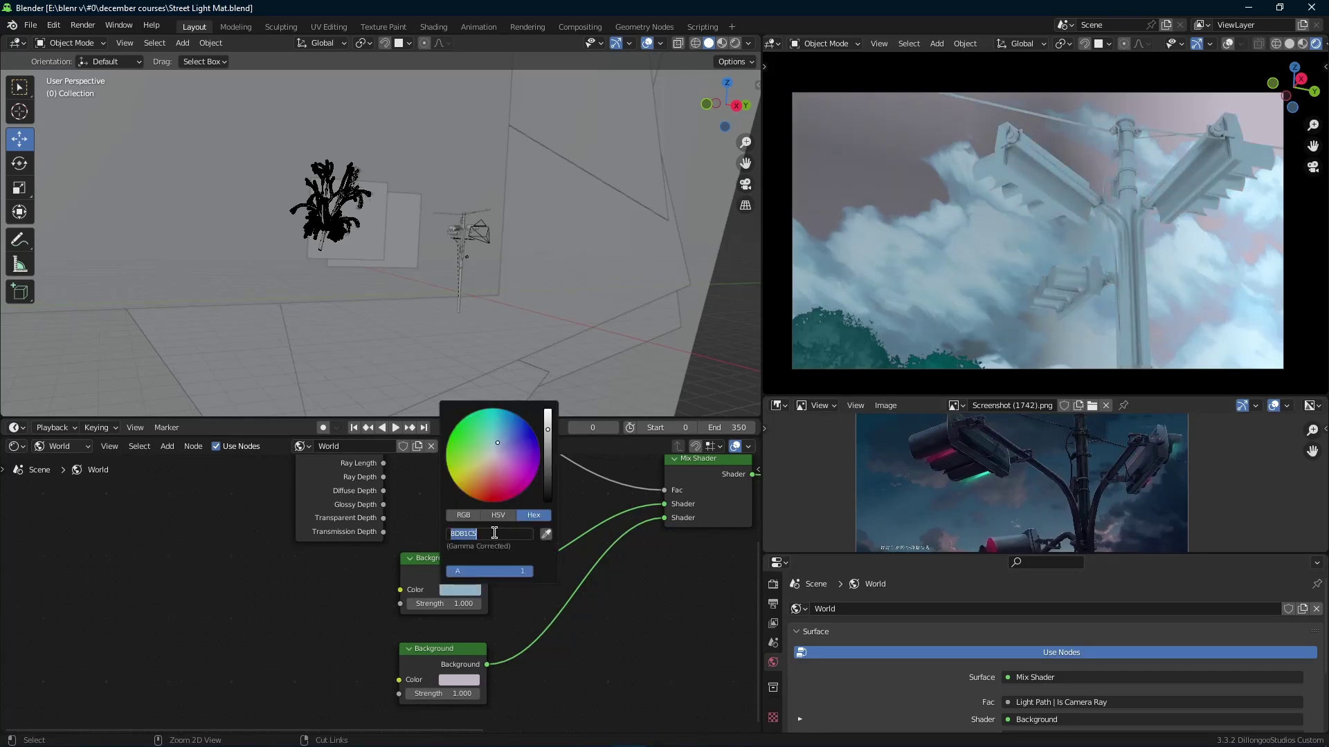
pyautogui.press('Return')
pyautogui.scroll(1, 461, 607)
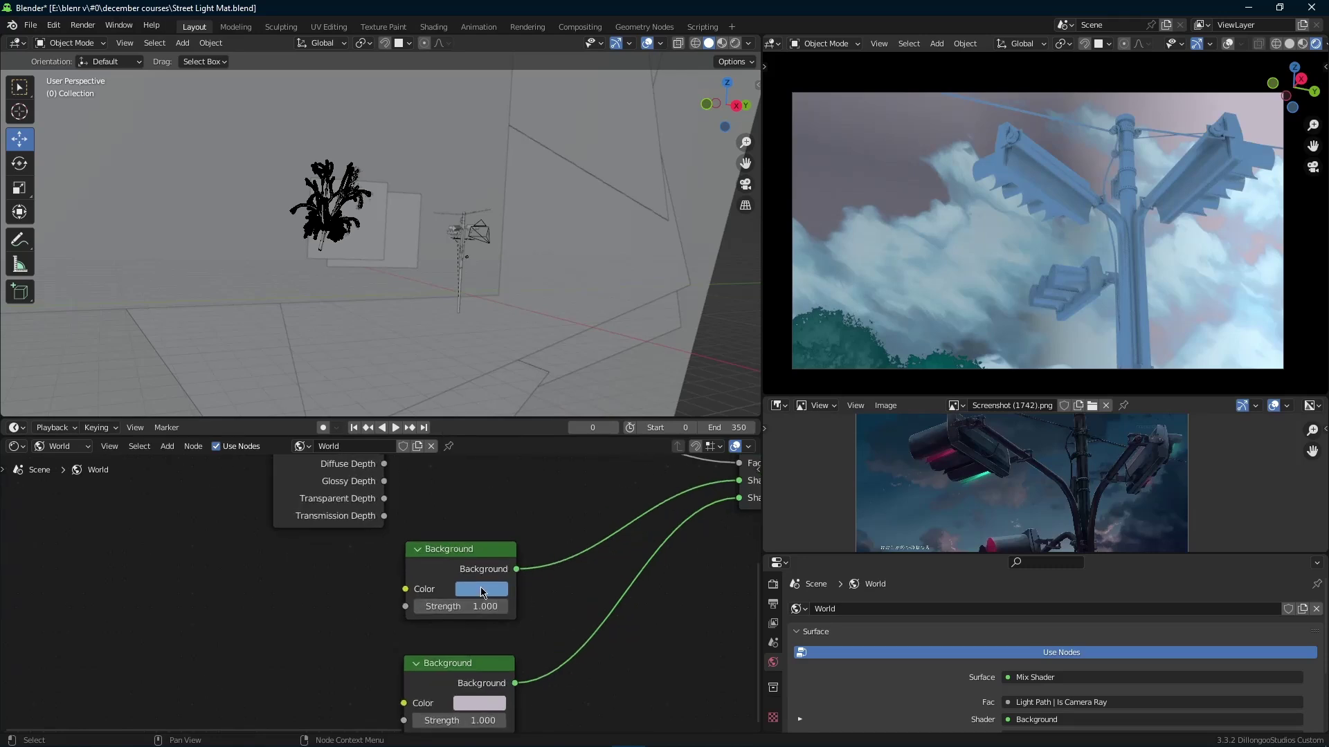
pyautogui.click(481, 588)
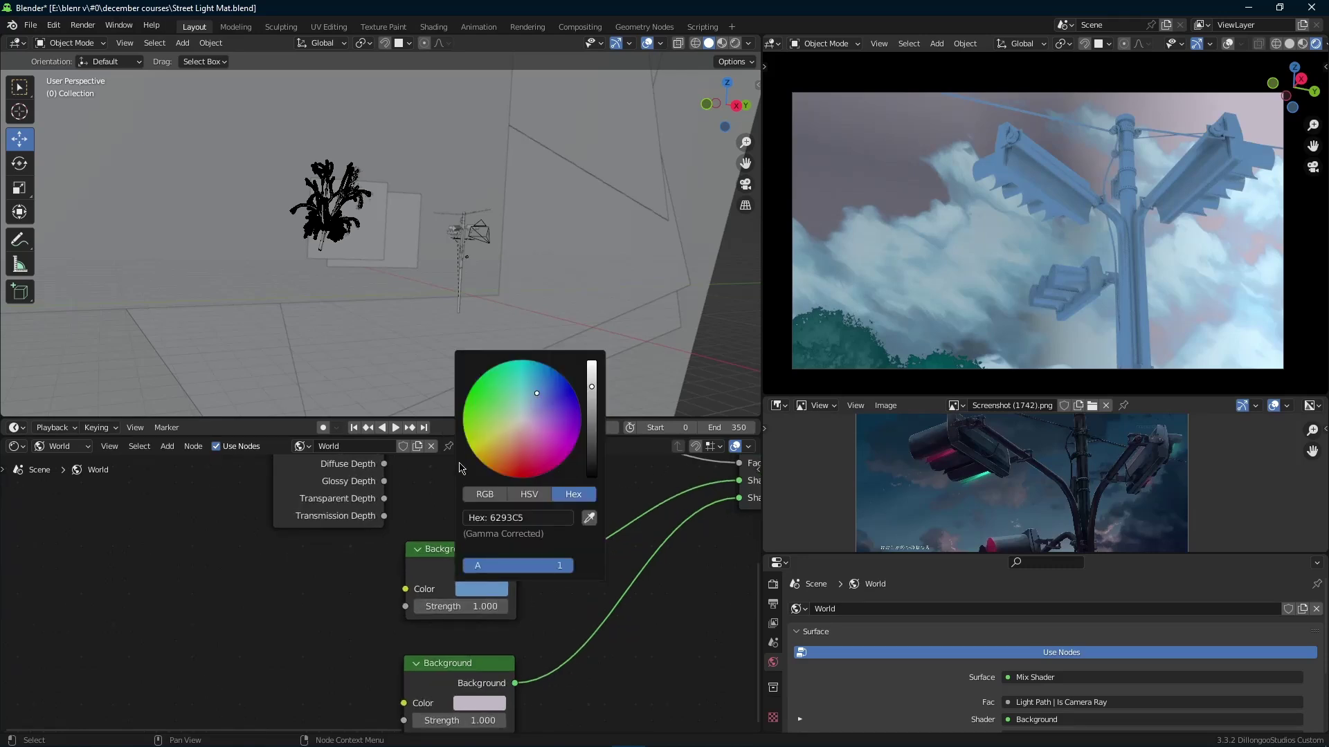
pyautogui.scroll(-1, 346, 599)
pyautogui.hotkey('ctrl', 's')
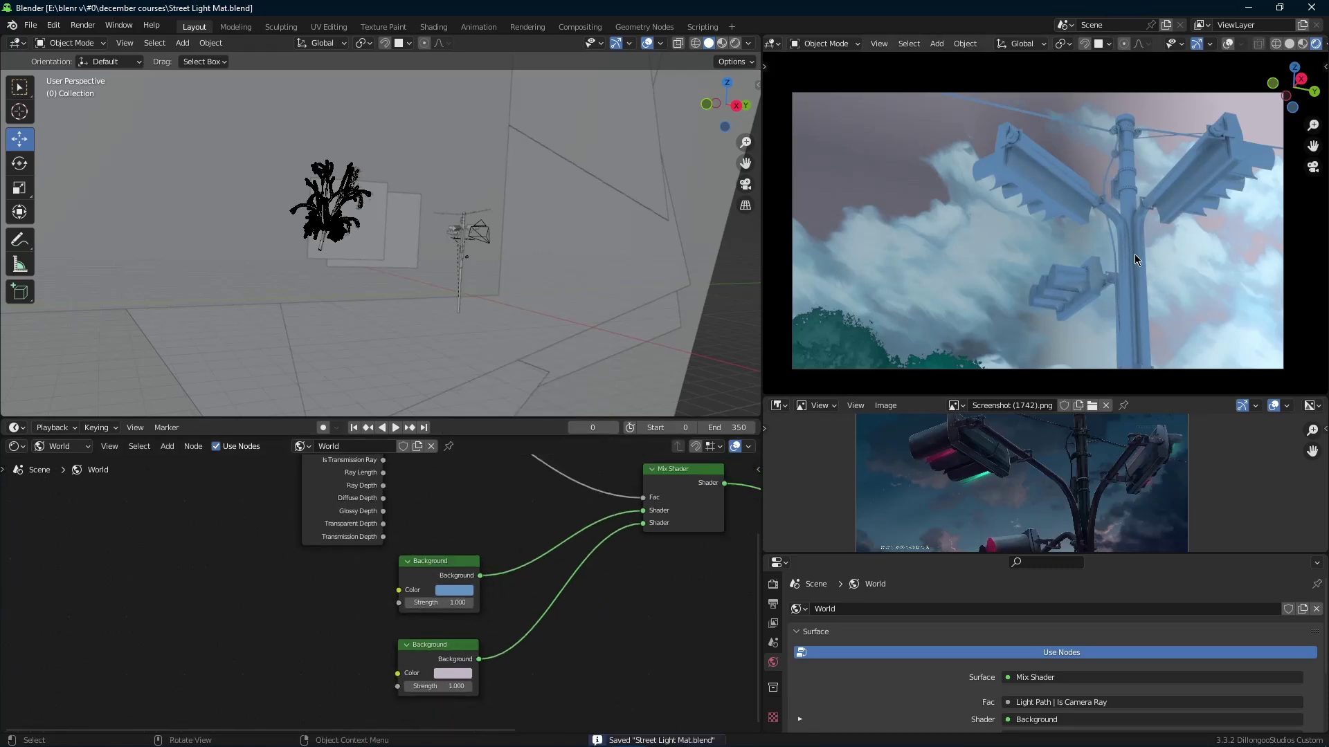
# Add a Gradient Texture node and place it to the lower left of the Background nodes
pyautogui.moveTo(556, 524); pyautogui.dragTo(574, 479, button='middle')
pyautogui.scroll(1, 574, 479)
pyautogui.moveTo(448, 609); pyautogui.dragTo(418, 621)
pyautogui.hotkey('shift', 'a')
pyautogui.write('sgr')
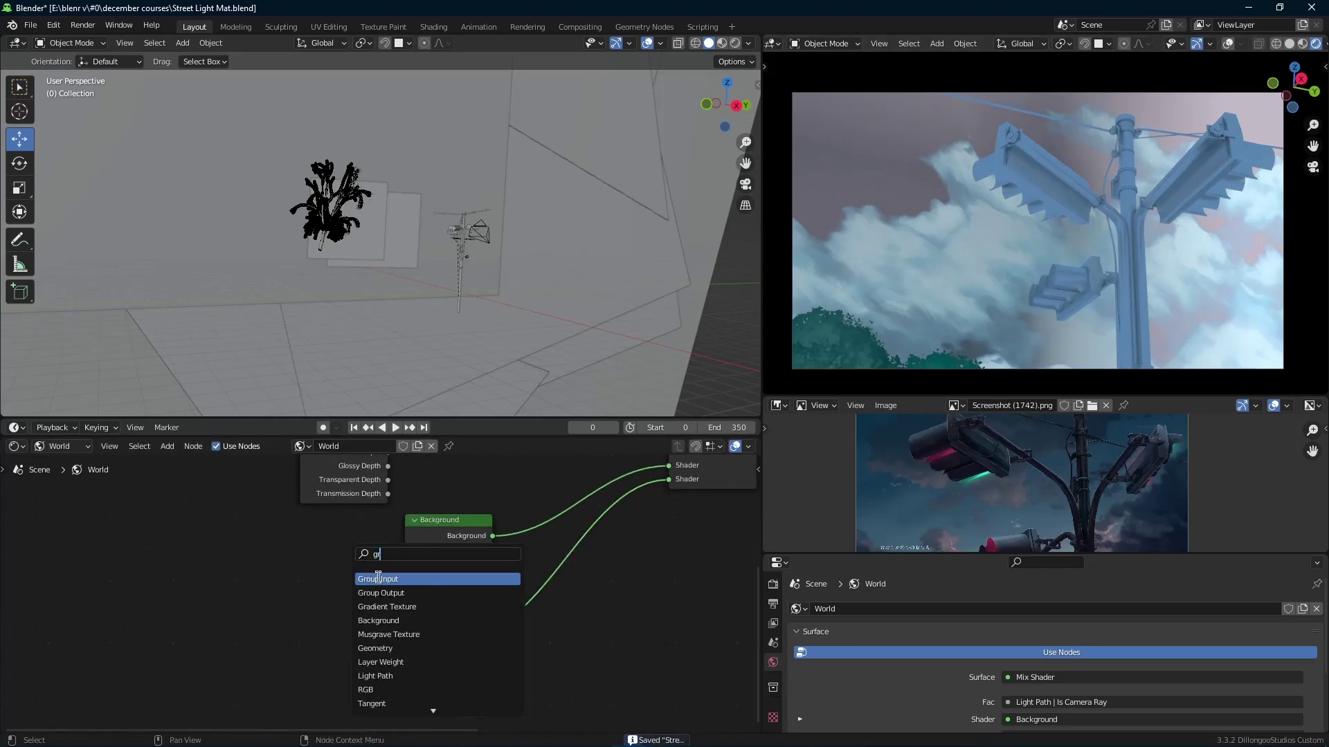
pyautogui.click(386, 606)
pyautogui.scroll(-2, 263, 630)
pyautogui.moveTo(360, 602); pyautogui.dragTo(239, 675)
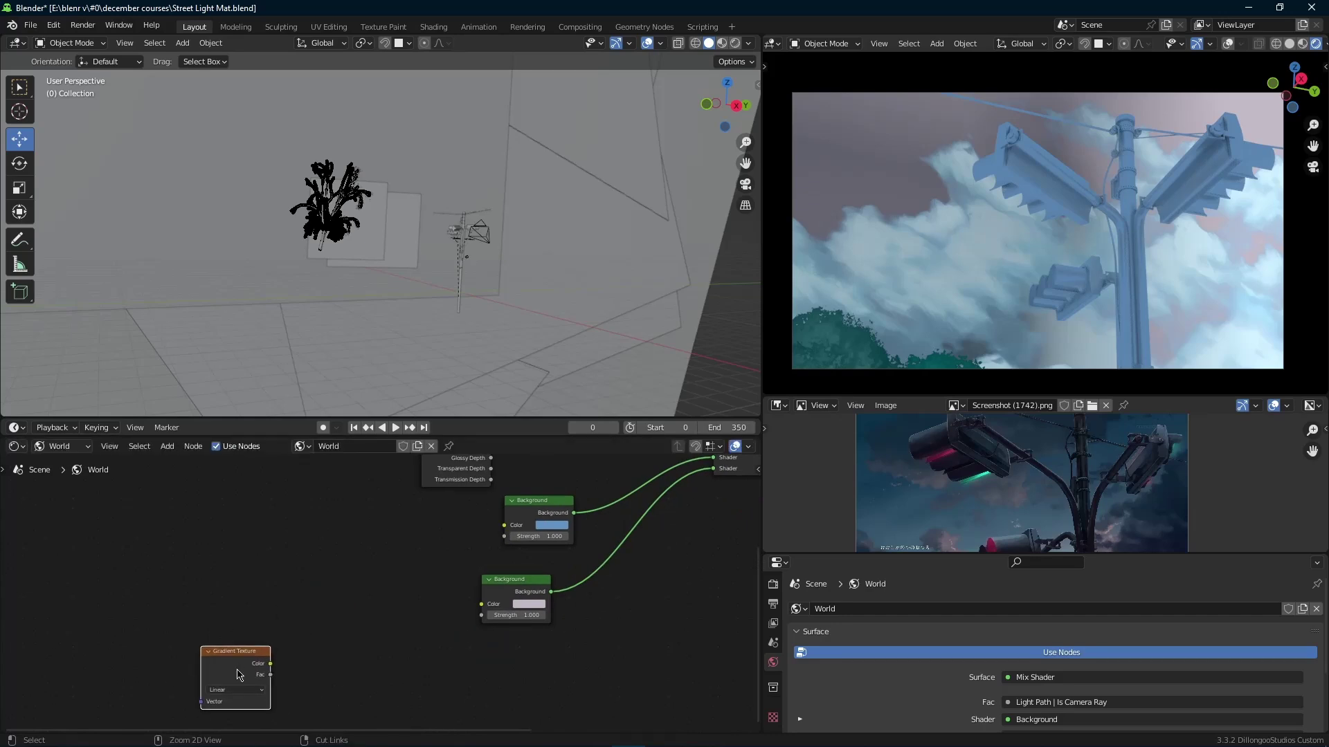
# Add Texture Coordinate and Mapping nodes to the Gradient Texture, and connect its Color output to the lower Background's color
pyautogui.hotkey('ctrl', 't')
pyautogui.scroll(3, 274, 670)
pyautogui.moveTo(275, 671); pyautogui.dragTo(366, 551, button='middle')
pyautogui.moveTo(334, 561); pyautogui.dragTo(370, 535)
pyautogui.moveTo(580, 482); pyautogui.dragTo(597, 485)
# Switch the large 3D viewport to rendered shading to preview the gradient sky around the scene
pyautogui.moveTo(537, 546); pyautogui.dragTo(529, 566, button='middle')
pyautogui.scroll(-5, 580, 346)
pyautogui.moveTo(637, 346)
pyautogui.mouseDown(button='middle')
pyautogui.moveTo(579, 359)
pyautogui.moveTo(657, 332)
pyautogui.mouseUp(button='middle')
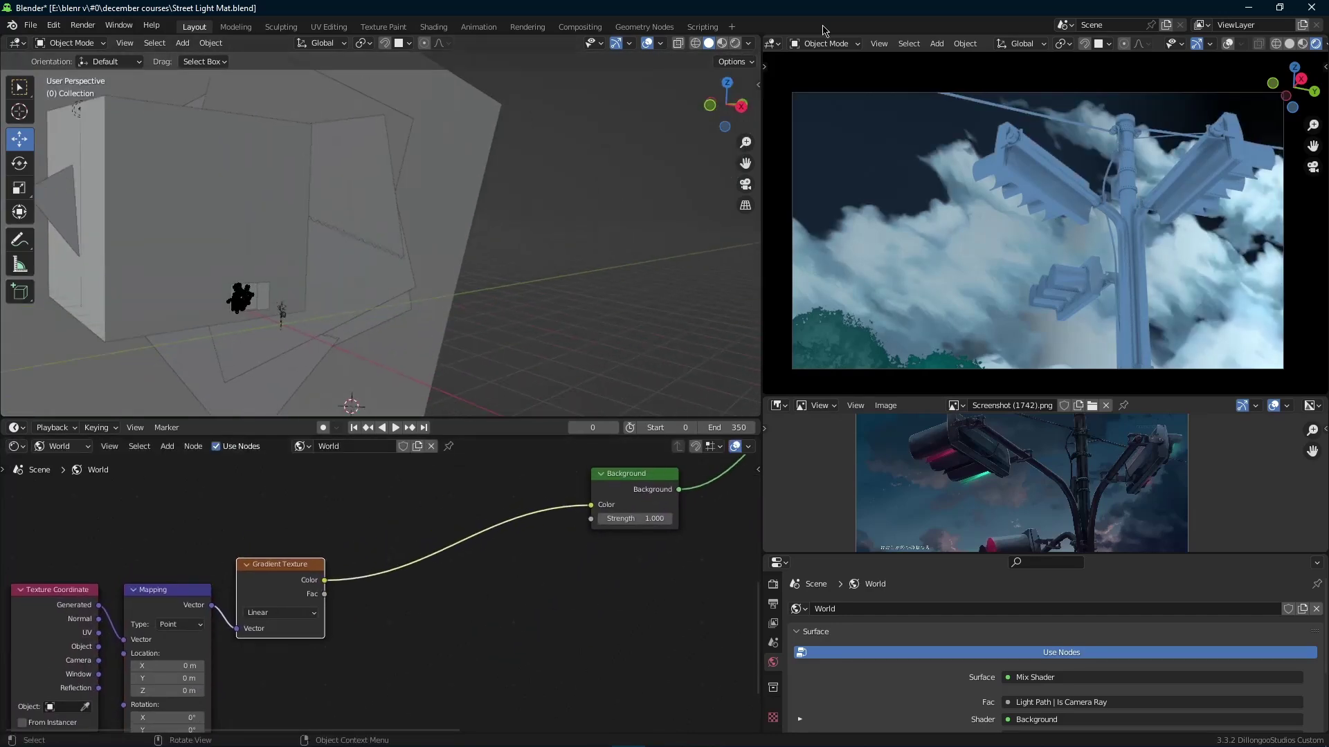
pyautogui.click(735, 43)
pyautogui.moveTo(657, 277); pyautogui.dragTo(599, 282, button='middle')
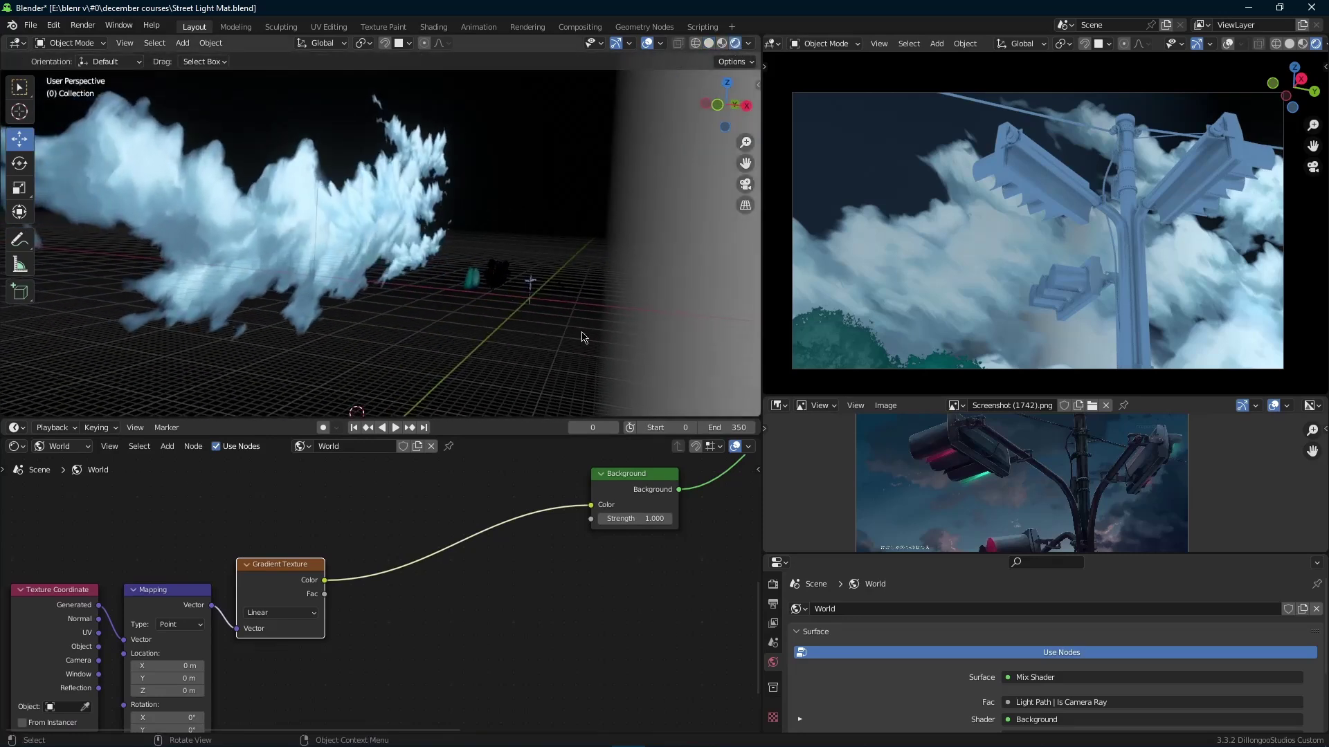
# Set the Mapping node's Y rotation to 90° and save the file
pyautogui.moveTo(192, 629); pyautogui.dragTo(270, 587, button='middle')
pyautogui.scroll(3, 266, 595)
pyautogui.scroll(1, 252, 681)
pyautogui.moveTo(273, 665); pyautogui.dragTo(309, 609, button='middle')
pyautogui.press('Return')
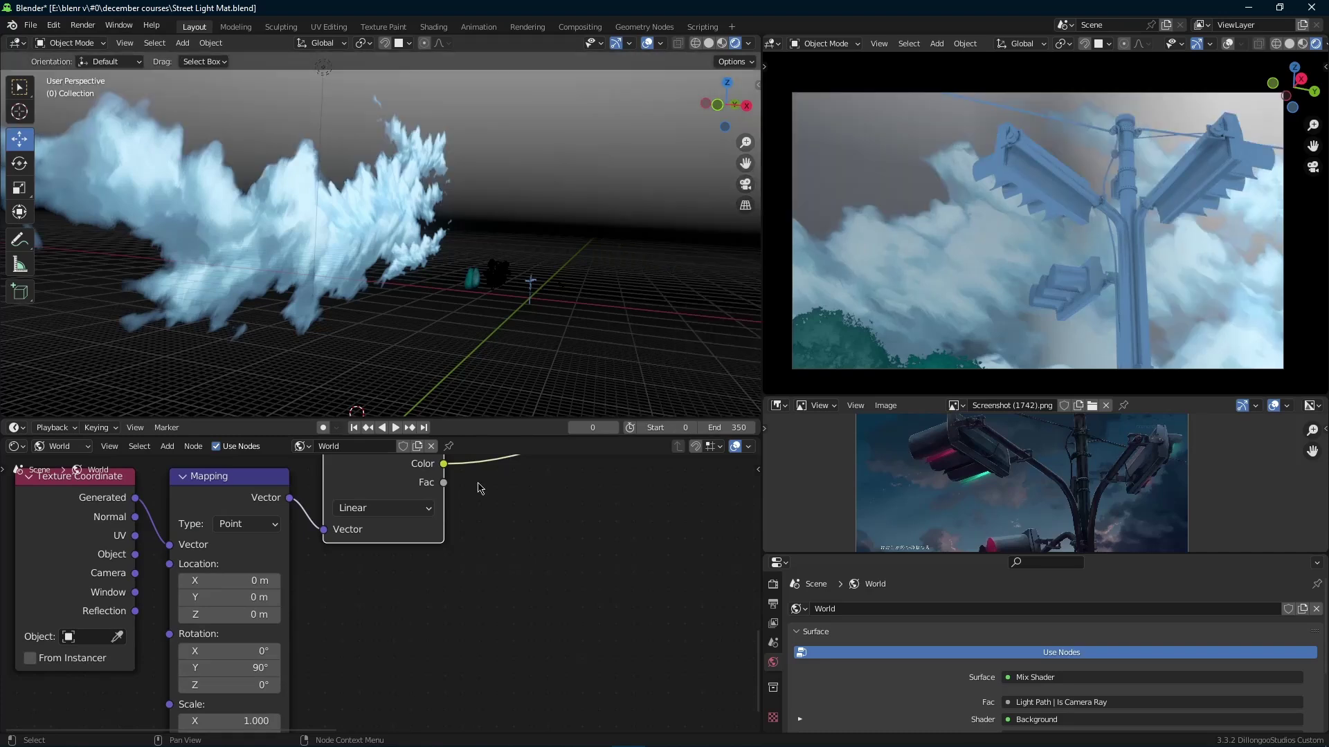
pyautogui.click(746, 185)
pyautogui.hotkey('ctrl', 's')
pyautogui.moveTo(442, 219); pyautogui.dragTo(243, 126, button='middle')
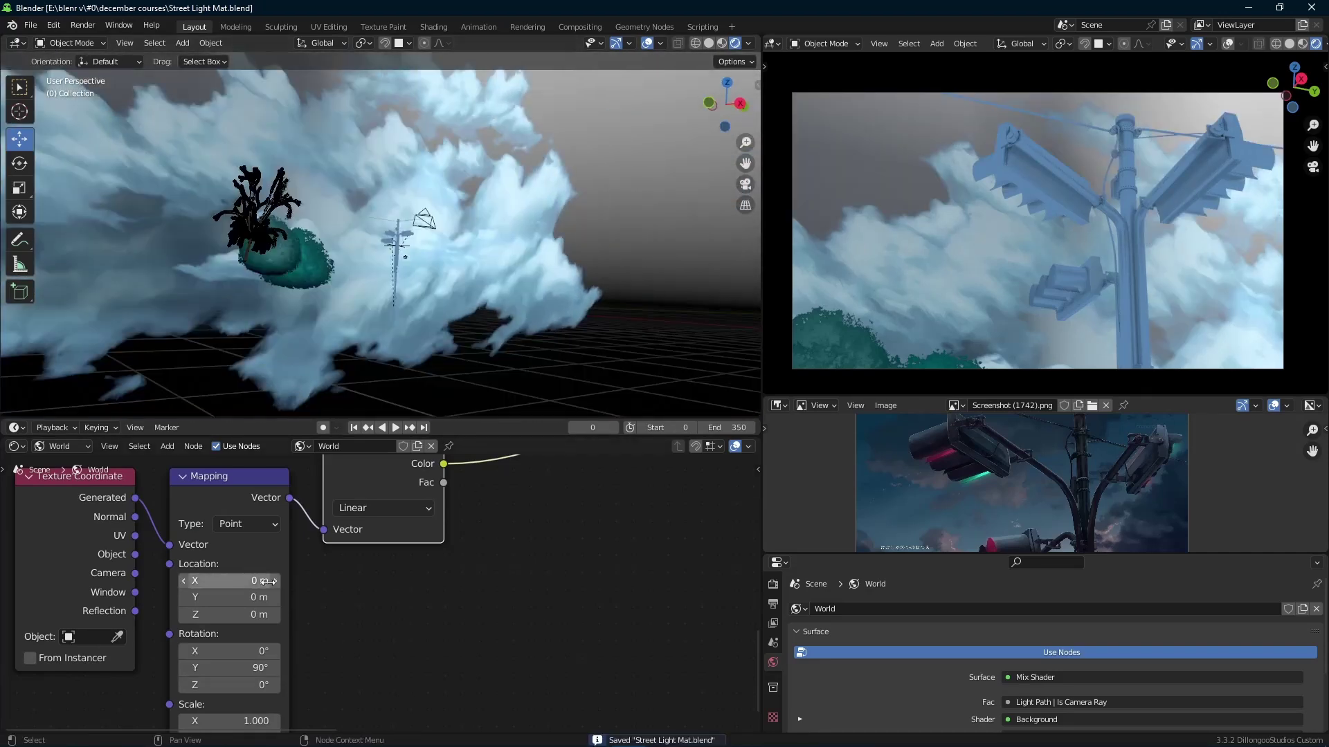
# Insert a ColorRamp node between the Gradient Texture and the lower Background node
pyautogui.scroll(-3, 485, 533)
pyautogui.moveTo(553, 505); pyautogui.dragTo(256, 671, button='middle')
pyautogui.scroll(3, 530, 557)
pyautogui.moveTo(530, 557); pyautogui.dragTo(659, 514, button='middle')
pyautogui.hotkey('shift', 'a')
pyautogui.write('sco')
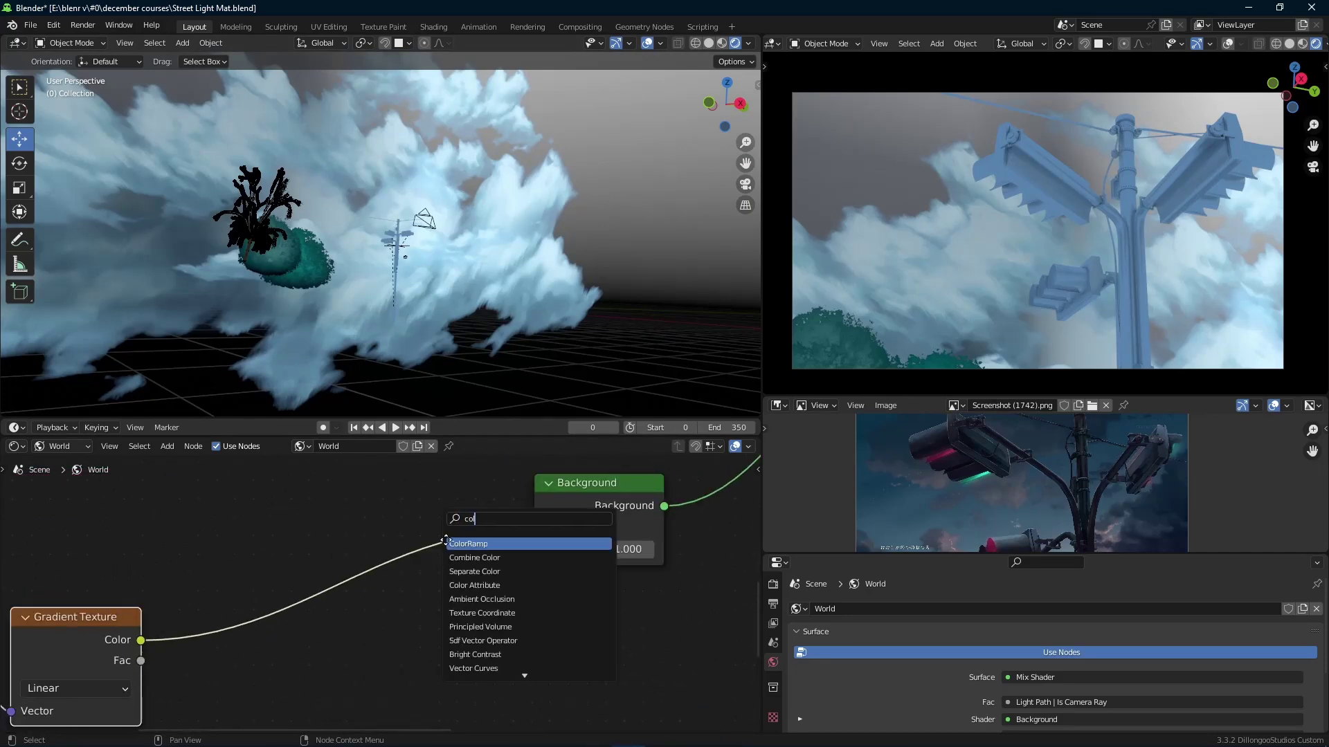
pyautogui.press('Return')
pyautogui.click(397, 596)
# Color the ColorRamp's first stop pale blue-green and its last stop blue
pyautogui.scroll(1, 397, 595)
pyautogui.moveTo(418, 558); pyautogui.dragTo(413, 514)
pyautogui.click(352, 671)
pyautogui.moveTo(417, 430)
pyautogui.mouseDown()
pyautogui.moveTo(413, 363)
pyautogui.moveTo(413, 419)
pyautogui.mouseUp()
pyautogui.click(344, 671)
pyautogui.moveTo(317, 429); pyautogui.dragTo(344, 381)
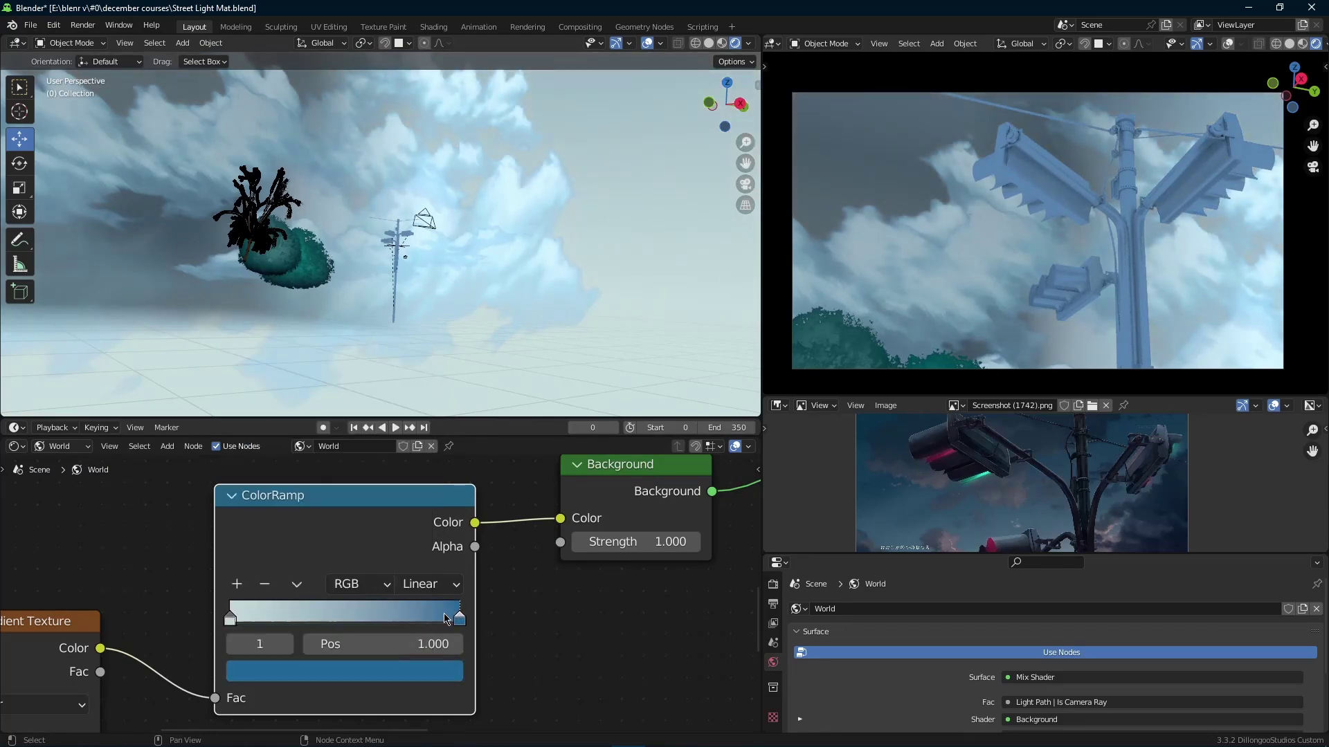
# Move the ColorRamp's last stop to about 0.732 and recolor it teal
pyautogui.moveTo(459, 614); pyautogui.dragTo(395, 609)
pyautogui.click(436, 677)
pyautogui.moveTo(344, 382); pyautogui.dragTo(329, 382)
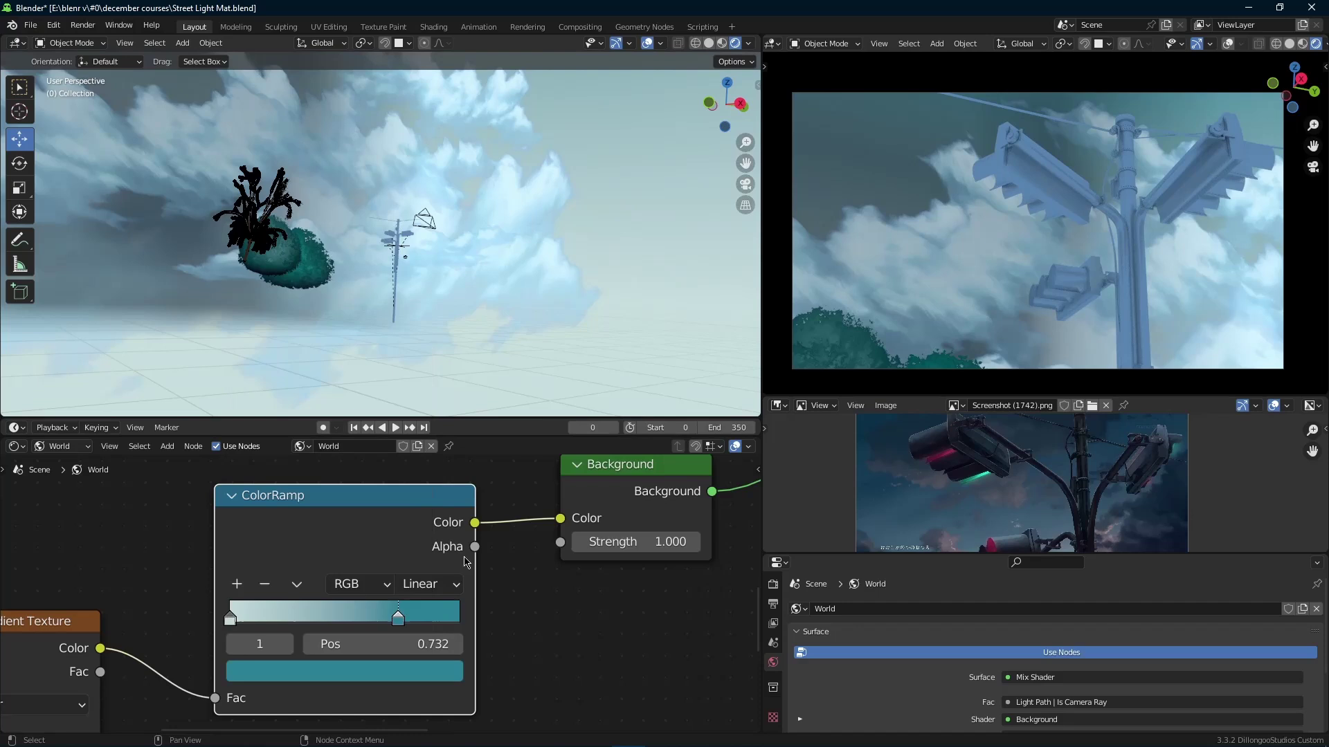
# Set the Mapping node's X location to 0.3 m
pyautogui.moveTo(50, 698); pyautogui.dragTo(409, 571, button='middle')
pyautogui.scroll(-3, 408, 571)
pyautogui.moveTo(571, 574); pyautogui.dragTo(415, 579, button='middle')
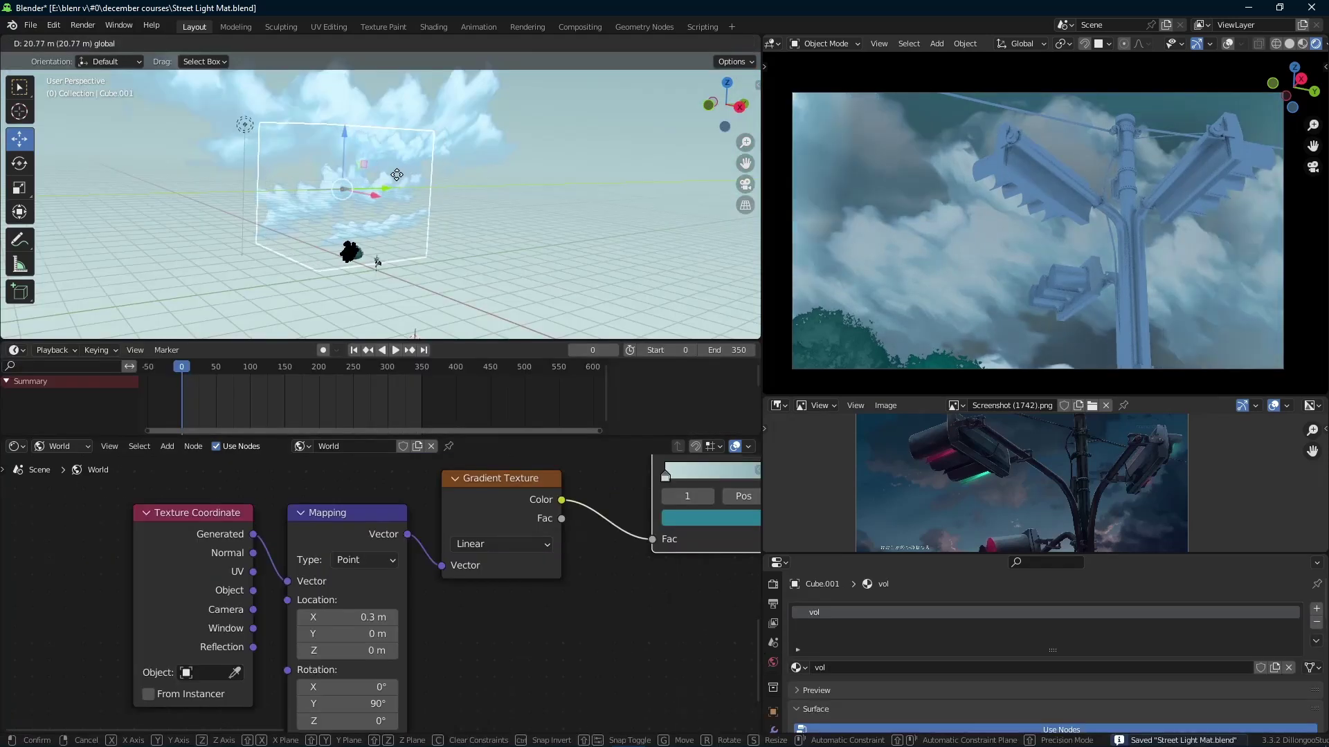
# Move the large volume cube in the 3D viewport, scale it by 1.038, and deselect it
pyautogui.click(384, 177)
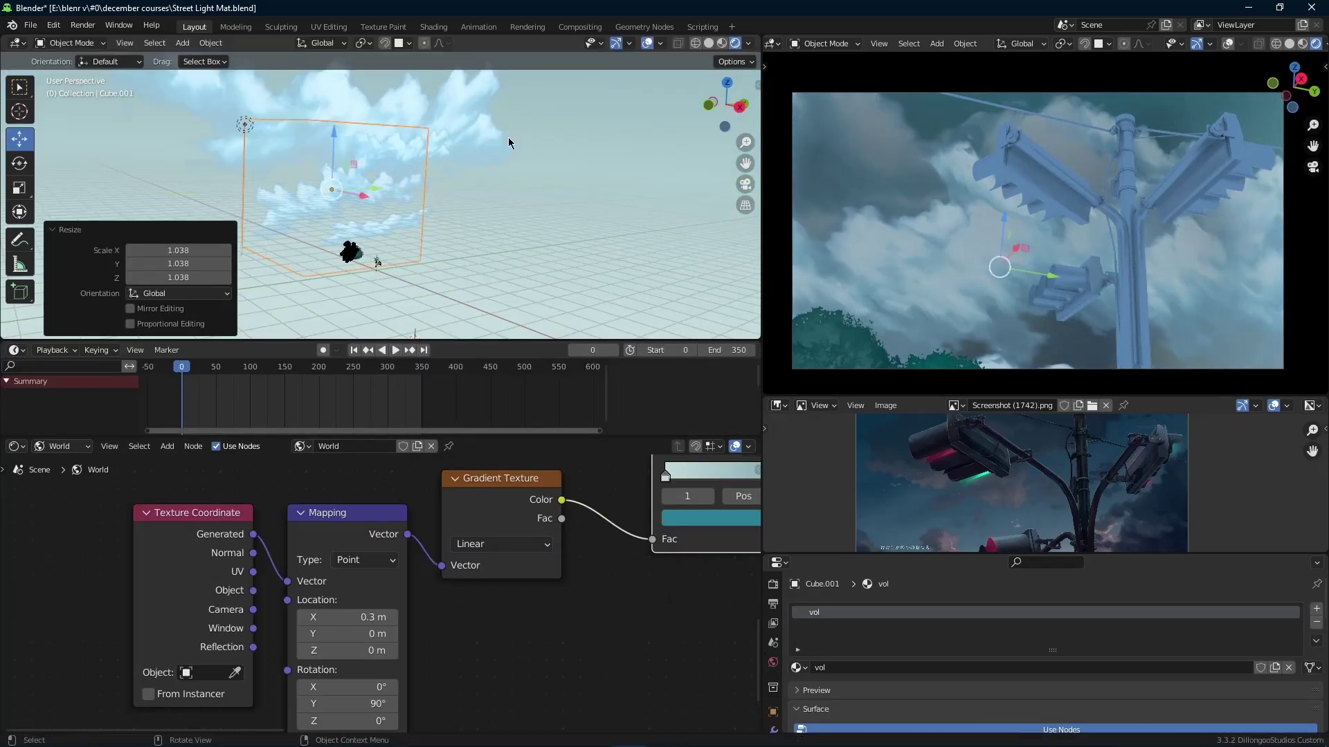
pyautogui.click(508, 137)
pyautogui.scroll(3, 489, 206)
pyautogui.moveTo(488, 206); pyautogui.dragTo(507, 197, button='middle')
# Recolor the ColorRamp's last stop dark blue, using the color picker's eyedropper
pyautogui.moveTo(669, 496); pyautogui.dragTo(422, 538, button='middle')
pyautogui.click(492, 561)
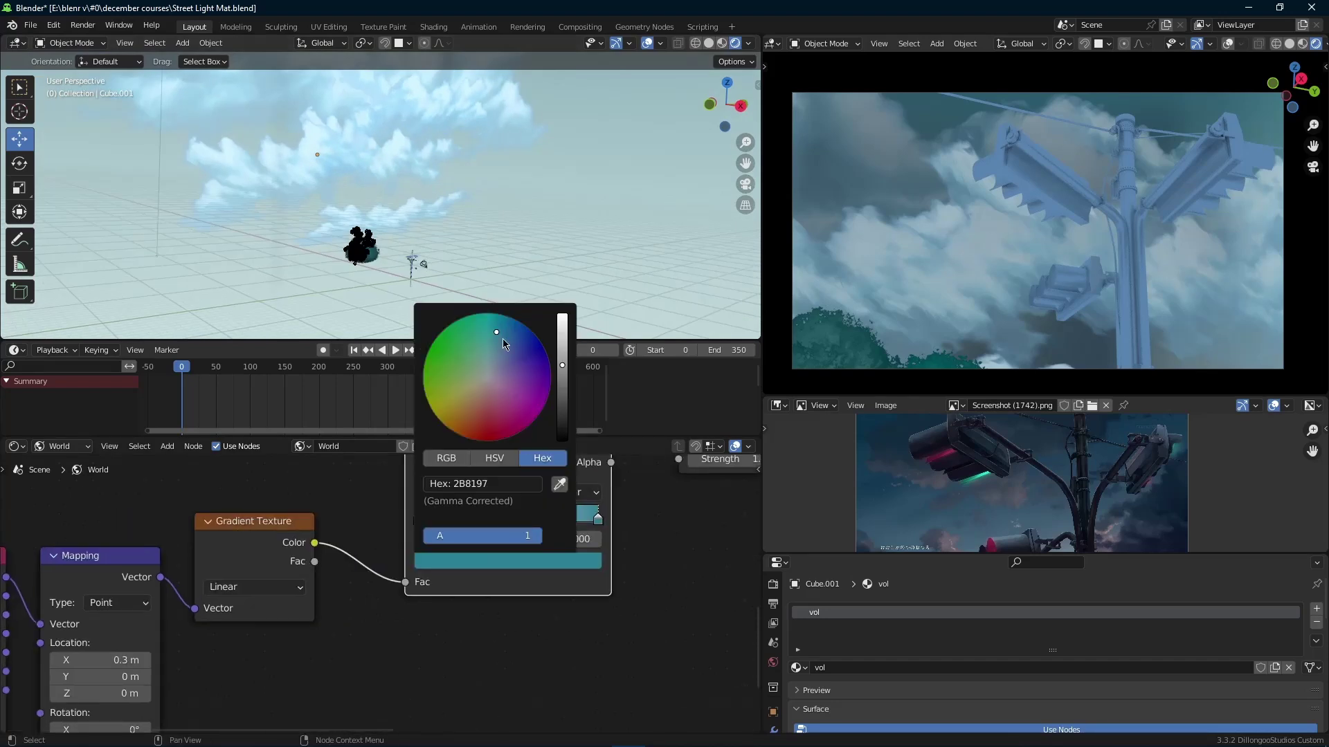
pyautogui.moveTo(506, 341); pyautogui.dragTo(503, 339)
pyautogui.hotkey('ctrl', 's')
pyautogui.click(520, 565)
pyautogui.click(560, 562)
pyautogui.click(558, 483)
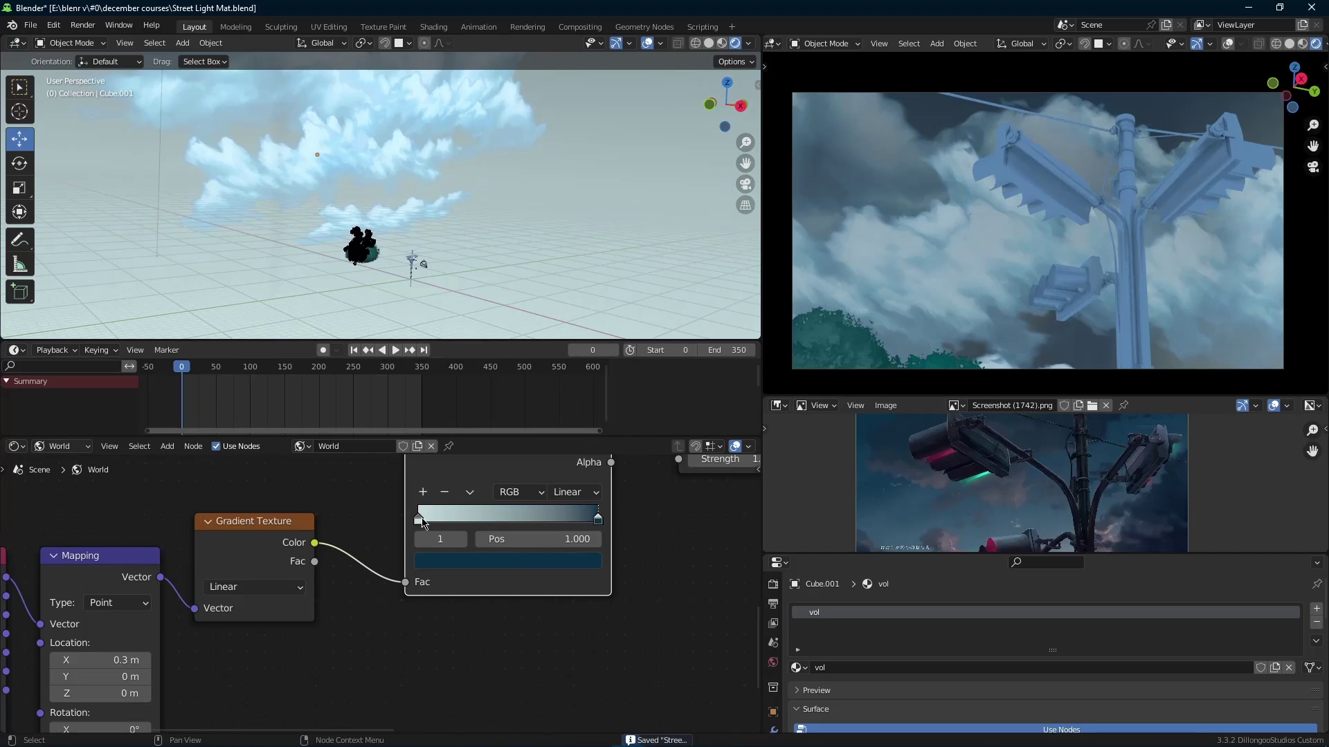
# Brighten the ColorRamp's first stop to a pale cyan, shift it to about 0.04, and save the file
pyautogui.click(419, 519)
pyautogui.click(519, 560)
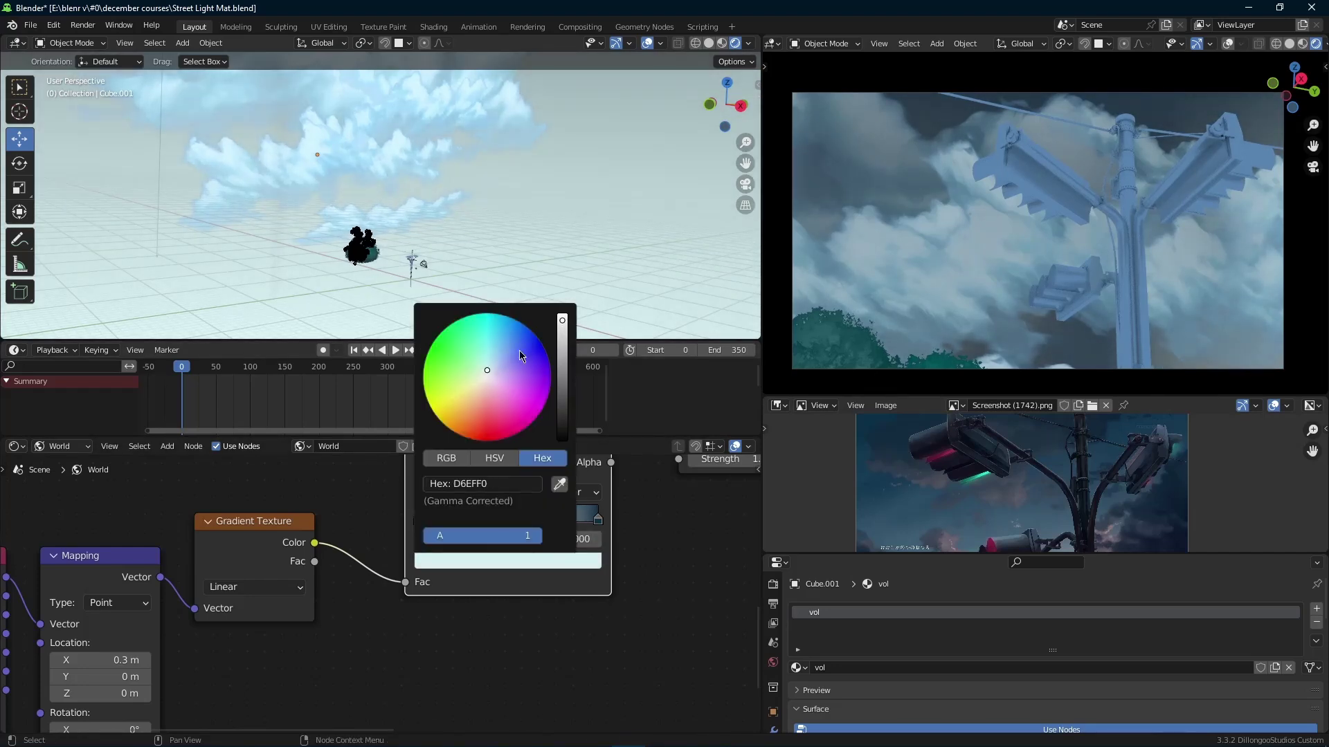
pyautogui.moveTo(427, 522); pyautogui.dragTo(429, 522)
pyautogui.scroll(-3, 429, 523)
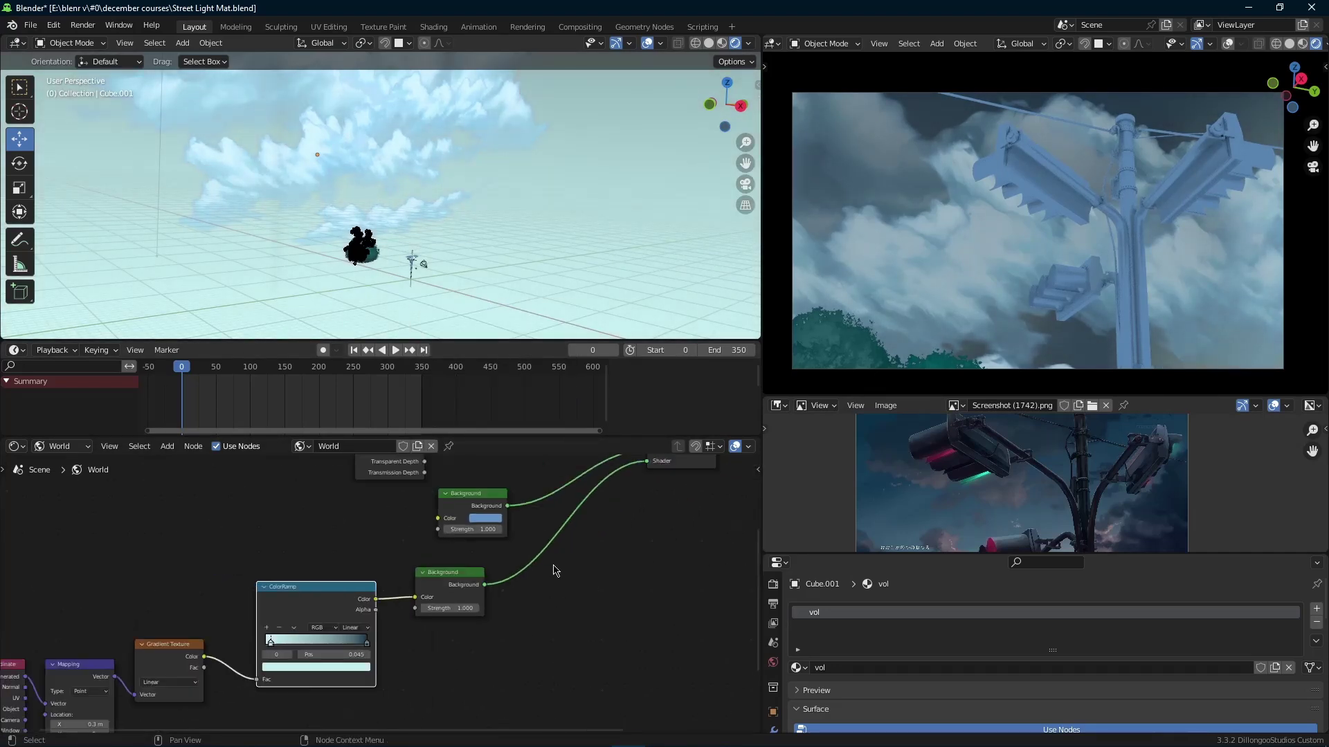
pyautogui.hotkey('ctrl', 's')
pyautogui.scroll(-2, 1052, 252)
pyautogui.scroll(1, 990, 211)
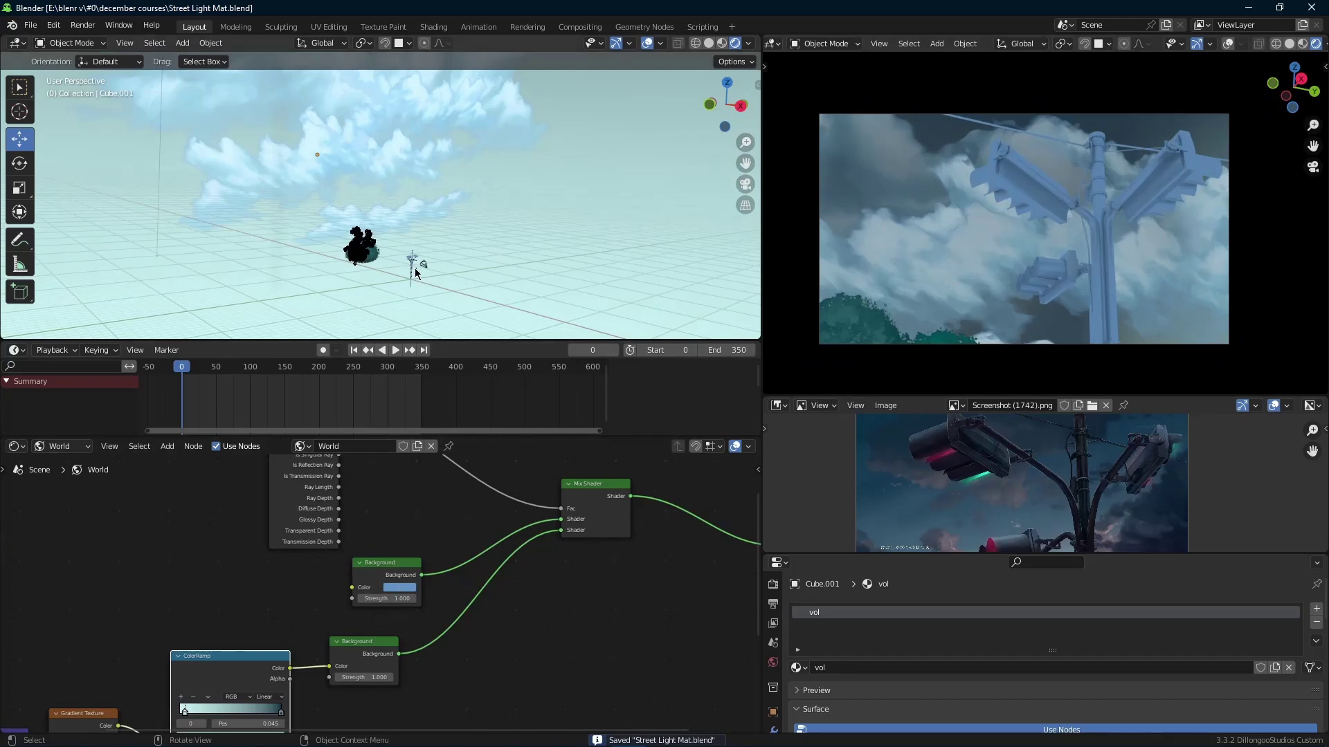
# Add a Sun light to the scene and raise it 19.54 m along Z
pyautogui.scroll(5, 415, 270)
pyautogui.keyDown('shift'); pyautogui.moveTo(421, 252); pyautogui.dragTo(445, 214, button='middle'); pyautogui.keyUp('shift')
pyautogui.hotkey('shift', 'a')
pyautogui.moveTo(469, 135)
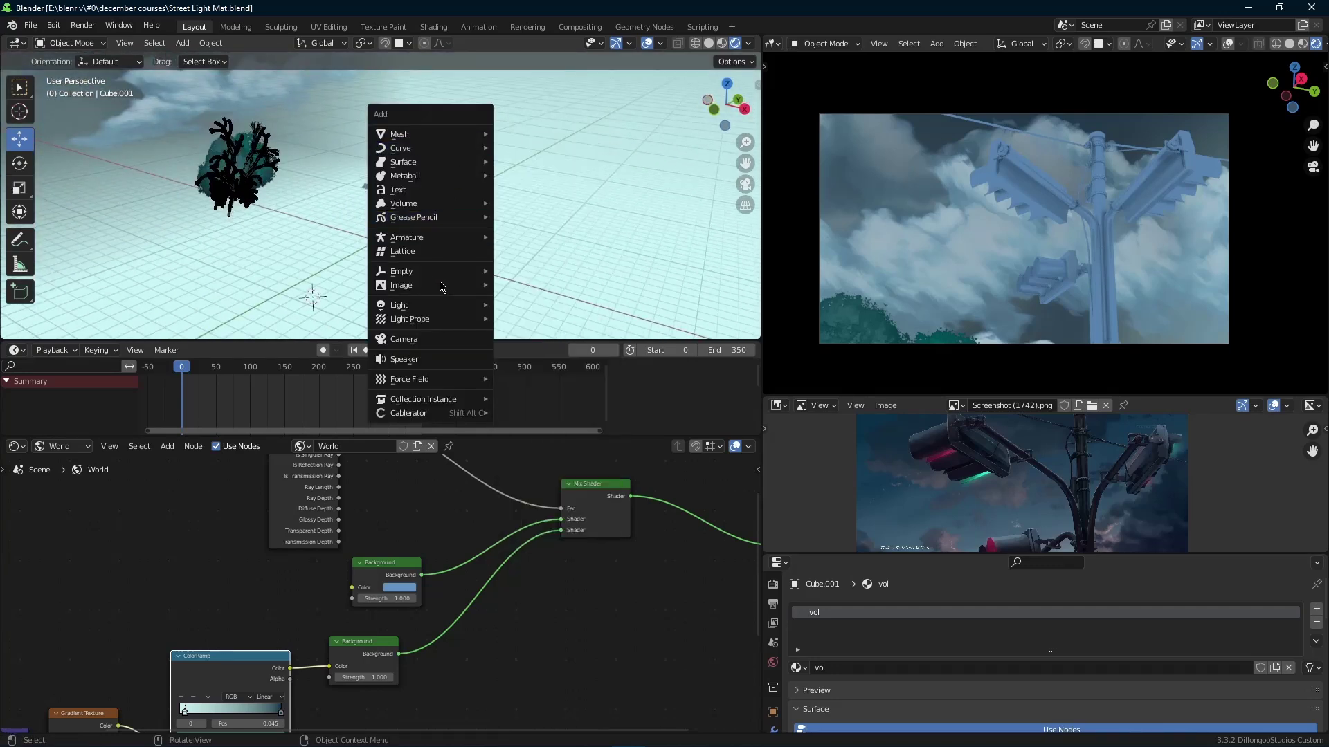
pyautogui.moveTo(440, 310)
pyautogui.click(524, 319)
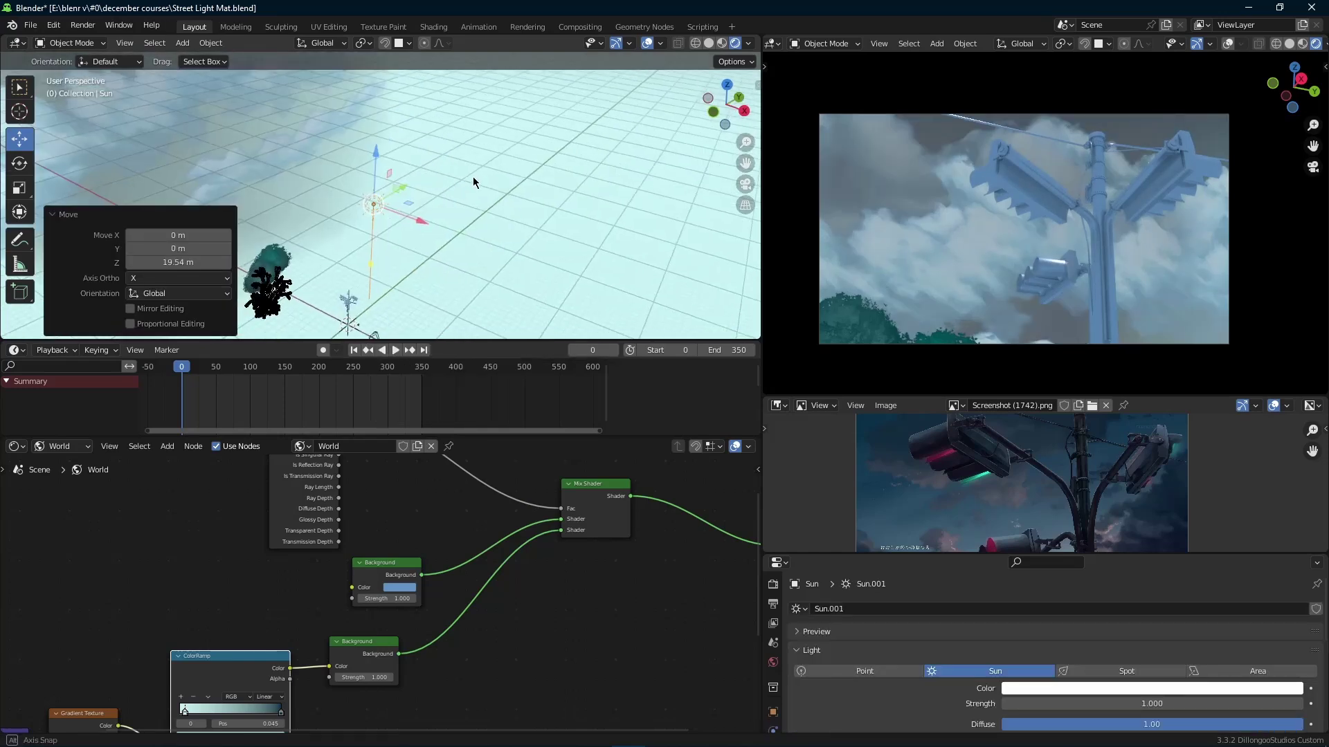
# Rotate the Sun light about the global Y axis and -4.13° about Z, and save the file
pyautogui.moveTo(472, 177); pyautogui.dragTo(537, 180, button='middle')
pyautogui.press('r')
pyautogui.press('y')
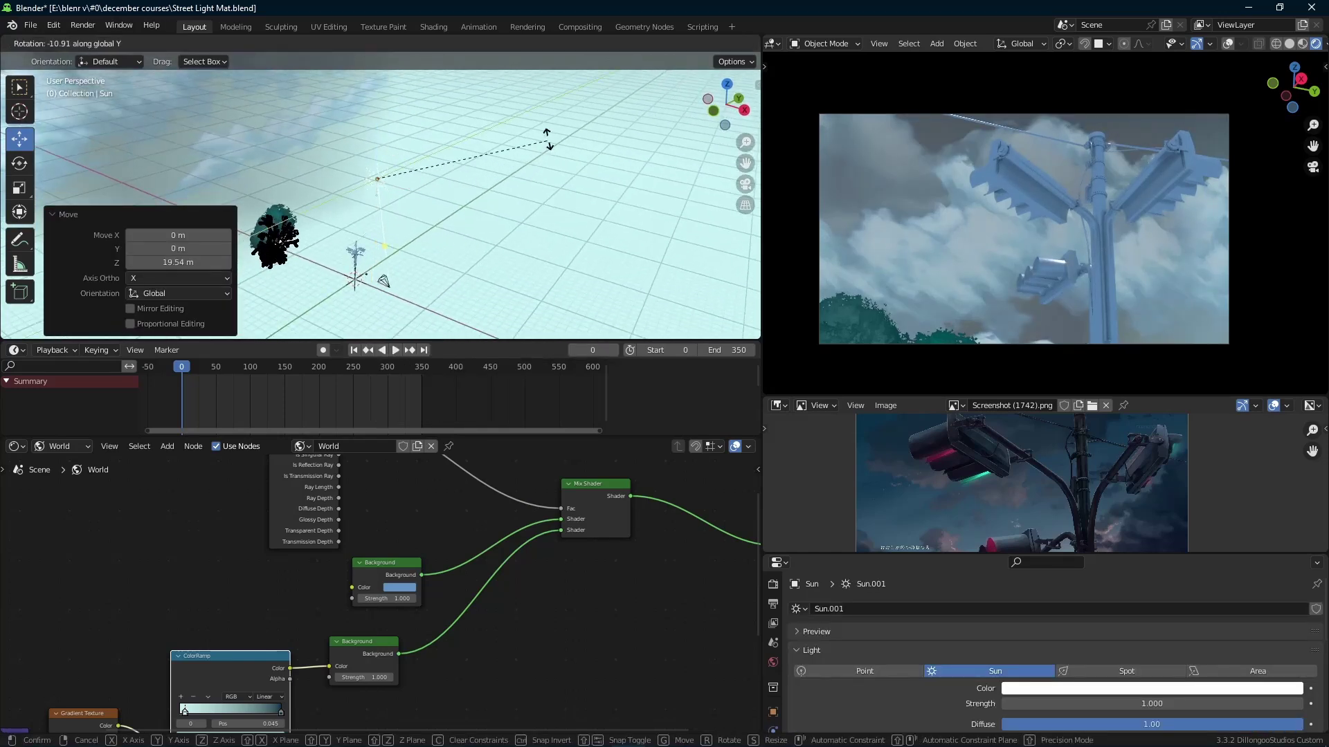
pyautogui.click(562, 289)
pyautogui.moveTo(562, 290); pyautogui.dragTo(526, 122, button='middle')
pyautogui.press('r')
pyautogui.press('z')
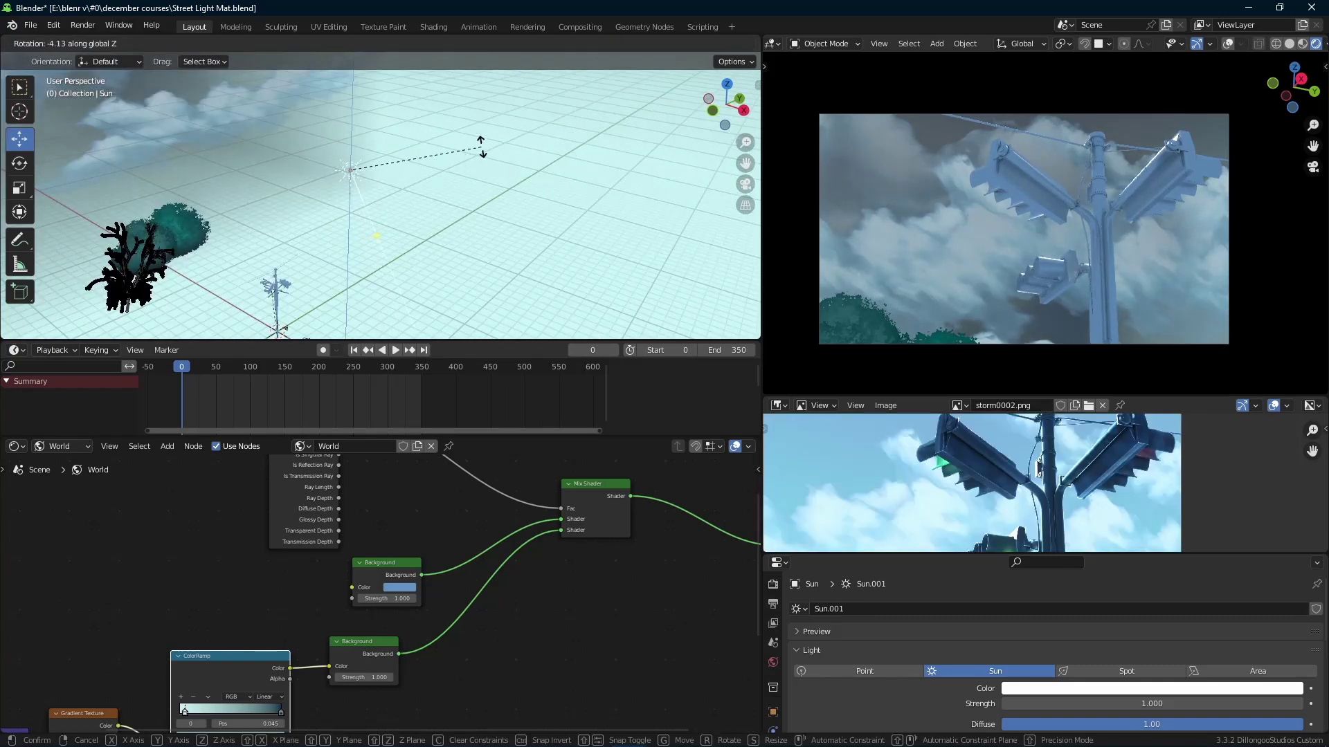
pyautogui.click(483, 147)
pyautogui.hotkey('ctrl', 's')
# Set the Sun light's strength to 3 and its color to a light blue
pyautogui.doubleClick(1179, 704)
pyautogui.write('3')
pyautogui.press('Return')
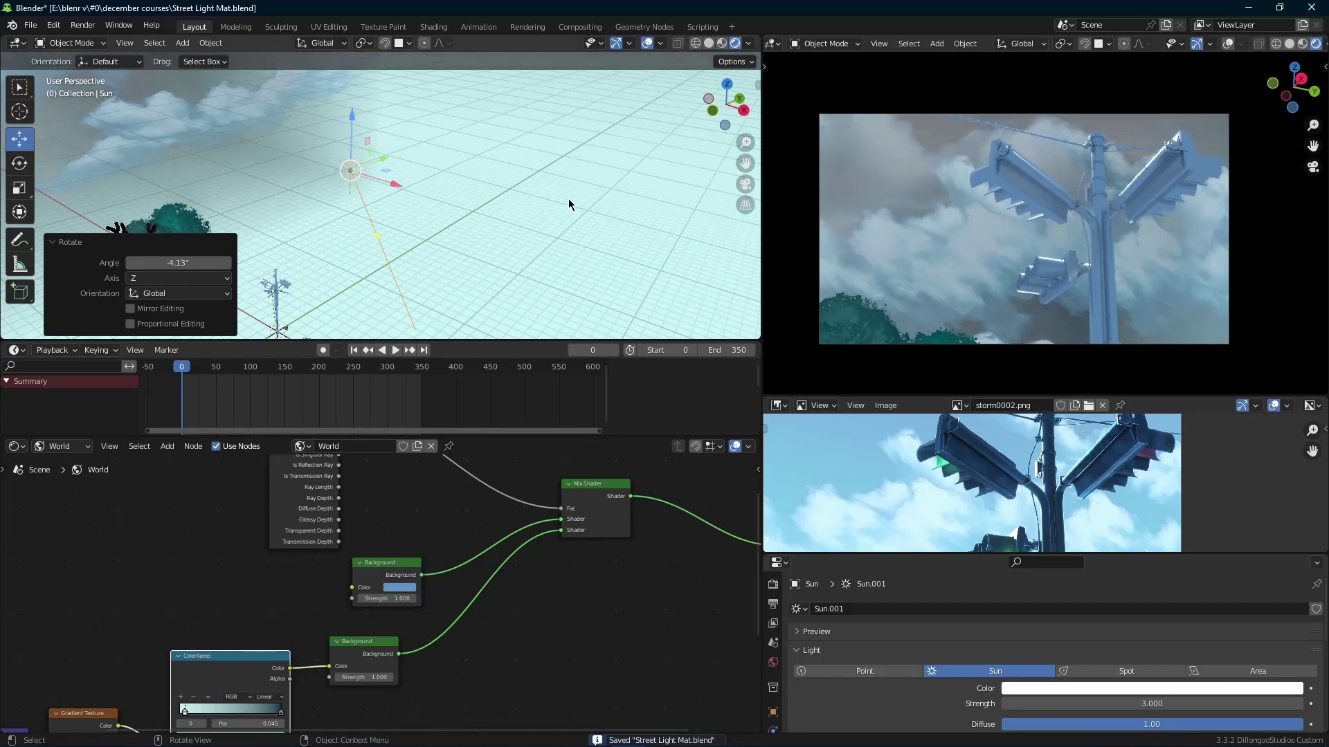
pyautogui.click(1100, 689)
pyautogui.click(1239, 541)
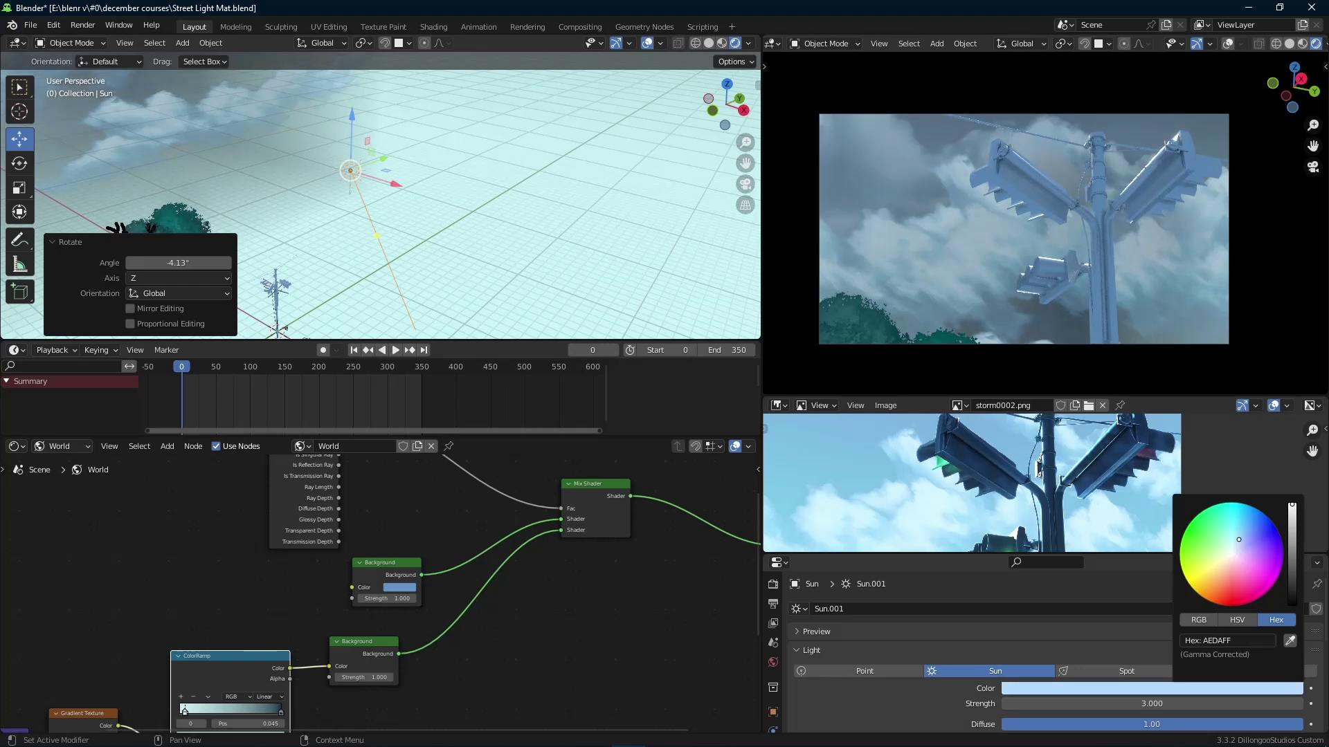
# Add an Area light to the scene and raise it about 5.38 m along Z
pyautogui.hotkey('shift', 'a')
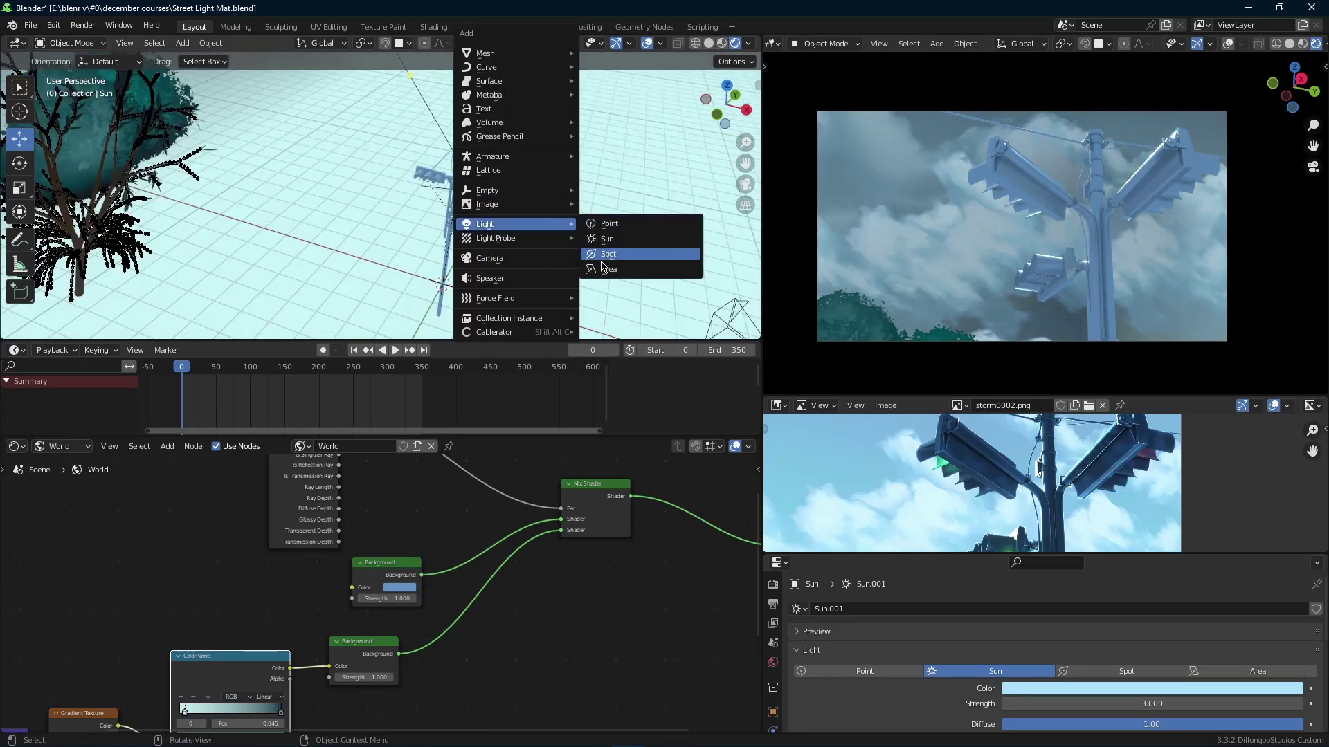
pyautogui.click(605, 269)
pyautogui.moveTo(446, 248); pyautogui.dragTo(468, 104)
# Rotate the Area light 90° about the global Y axis and 180° about Z
pyautogui.write('ry')
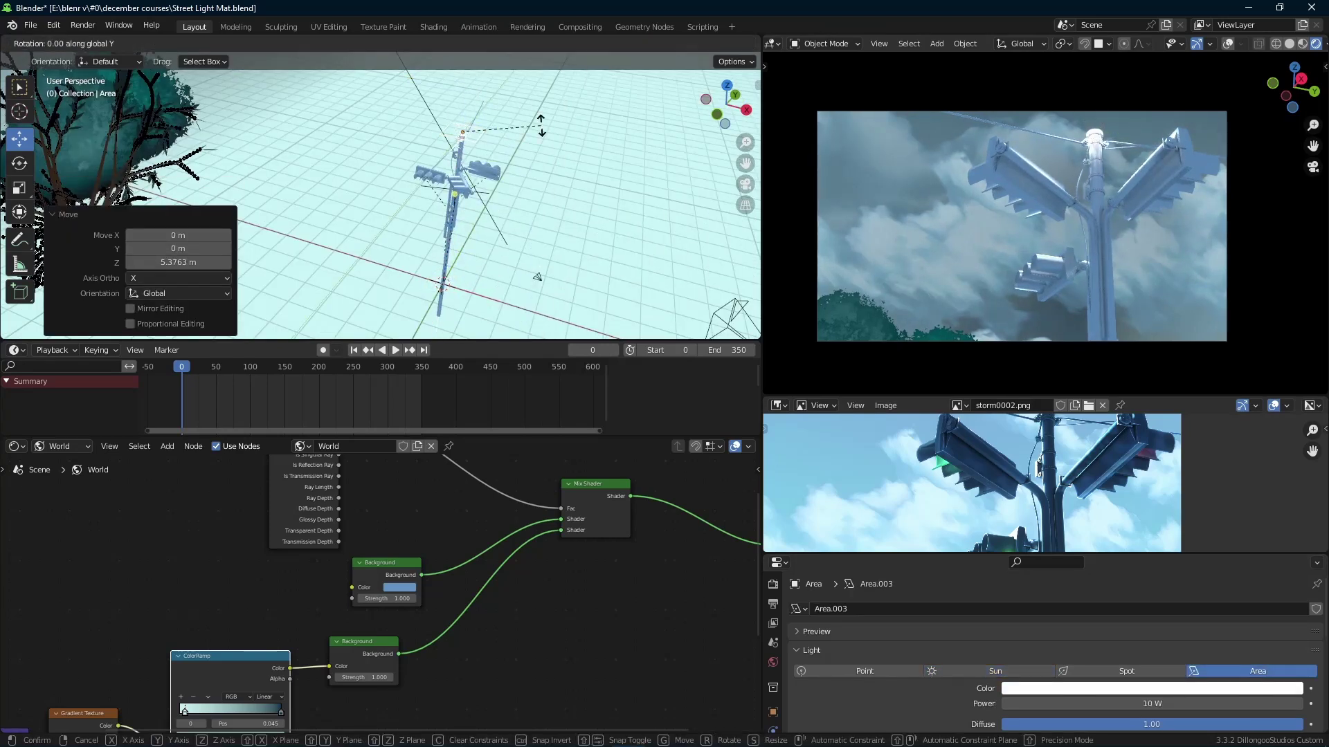
pyautogui.write('90')
pyautogui.press('Return')
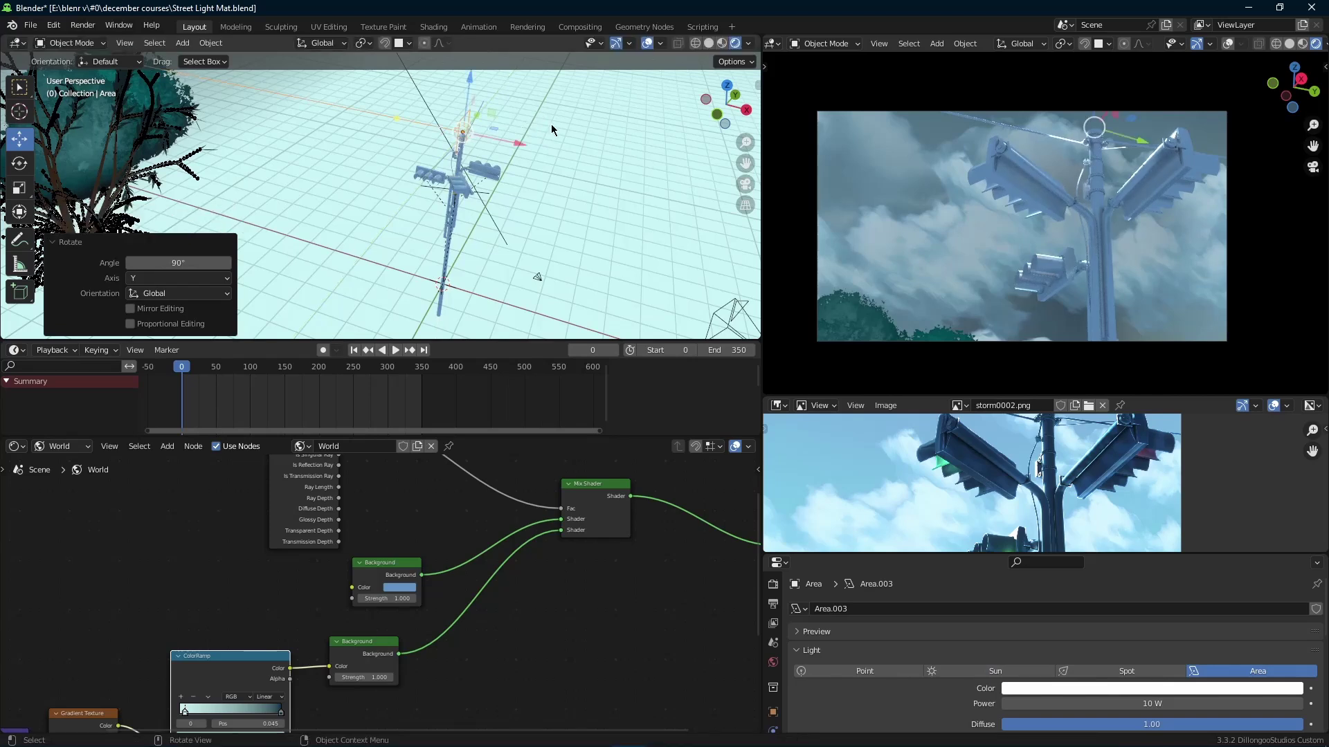
pyautogui.write('rz180')
pyautogui.press('Return')
# Enlarge the Area light, raise it a further 2.357 m along Z, and turn it about Z toward the street light
pyautogui.press('s')
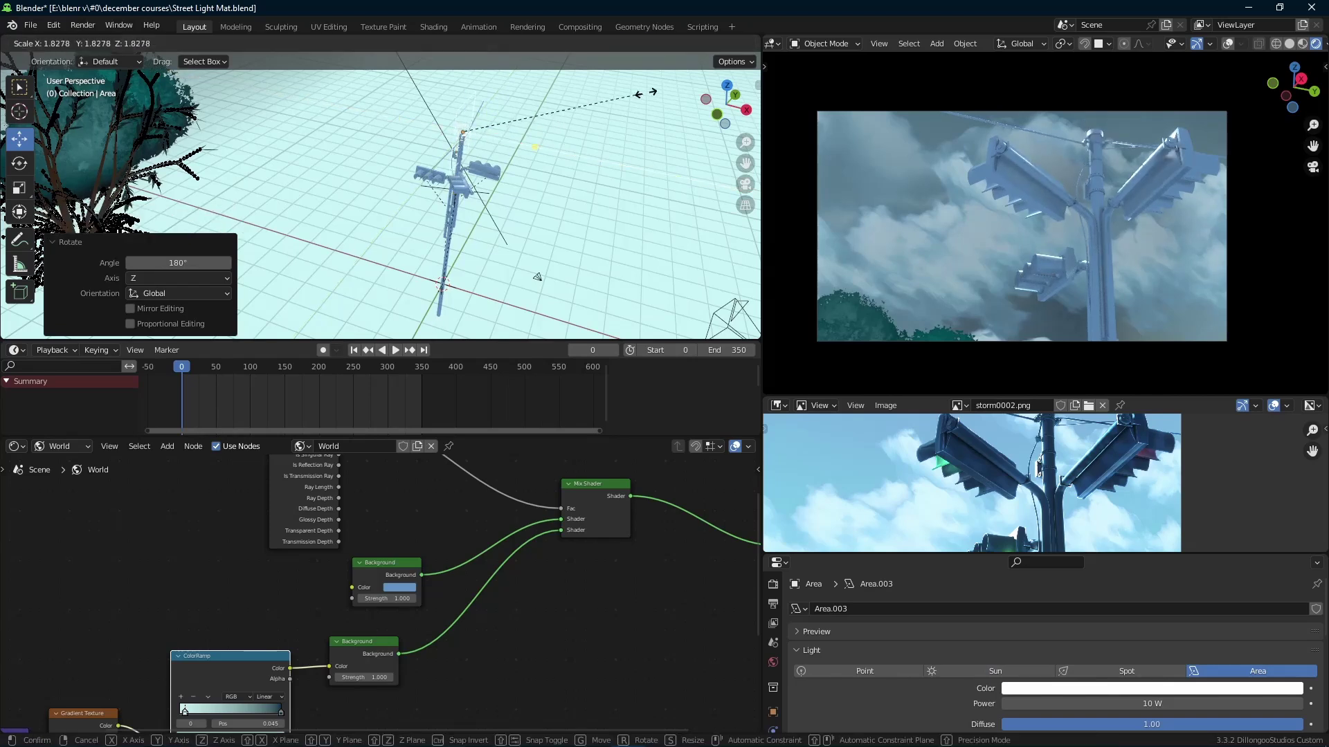
pyautogui.click(44, 328)
pyautogui.moveTo(510, 146); pyautogui.dragTo(490, 140)
pyautogui.moveTo(446, 93); pyautogui.dragTo(443, 143)
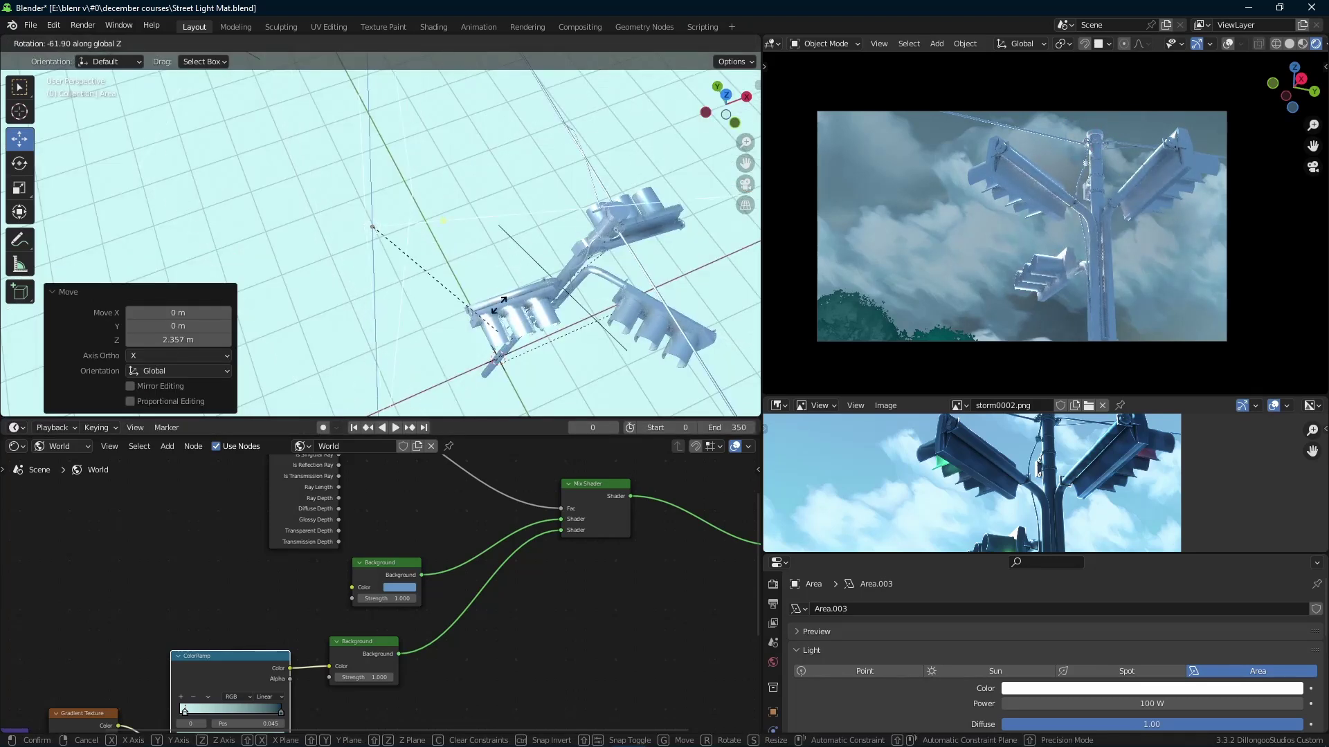
pyautogui.click(563, 305)
# Save the file, then refine the Area light's Z rotation, overall size, X scale and position
pyautogui.hotkey('ctrl', 's')
pyautogui.press('r')
pyautogui.press('z')
pyautogui.click(628, 157)
pyautogui.press('s')
pyautogui.click(561, 189)
pyautogui.press('s')
pyautogui.press('x')
pyautogui.click(450, 197)
pyautogui.moveTo(420, 213); pyautogui.dragTo(474, 181)
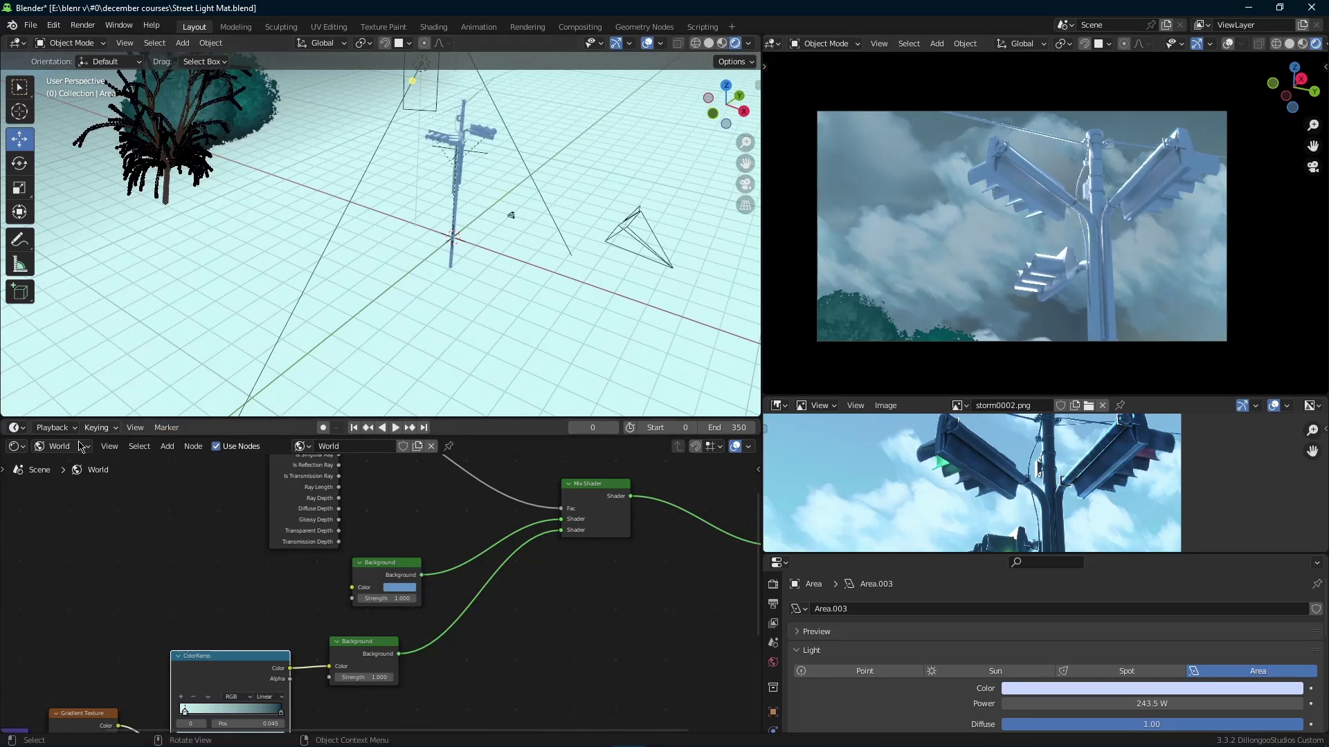
# Switch the shader editor to object materials, save the file, and select the street light's main pole
pyautogui.click(54, 469)
pyautogui.hotkey('ctrl', 's')
pyautogui.scroll(4, 447, 171)
pyautogui.moveTo(447, 171); pyautogui.dragTo(477, 226, button='middle')
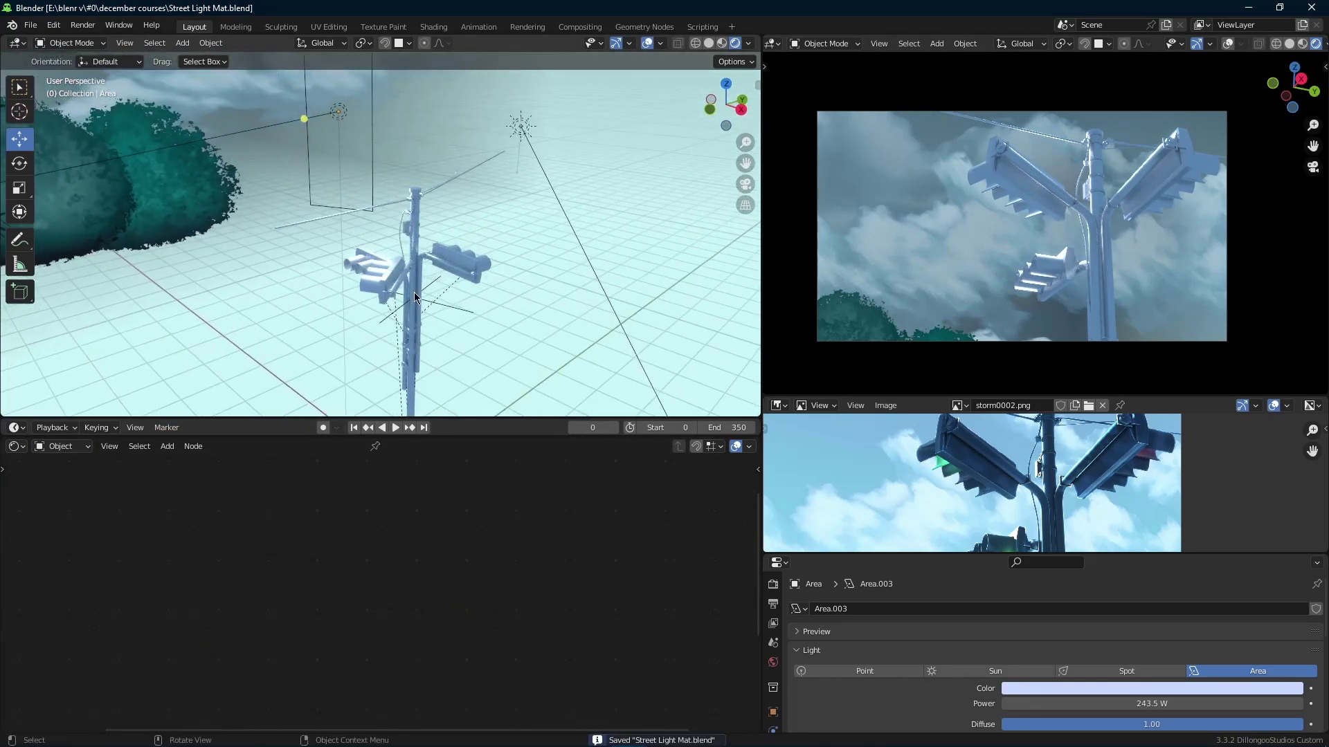
pyautogui.click(413, 255)
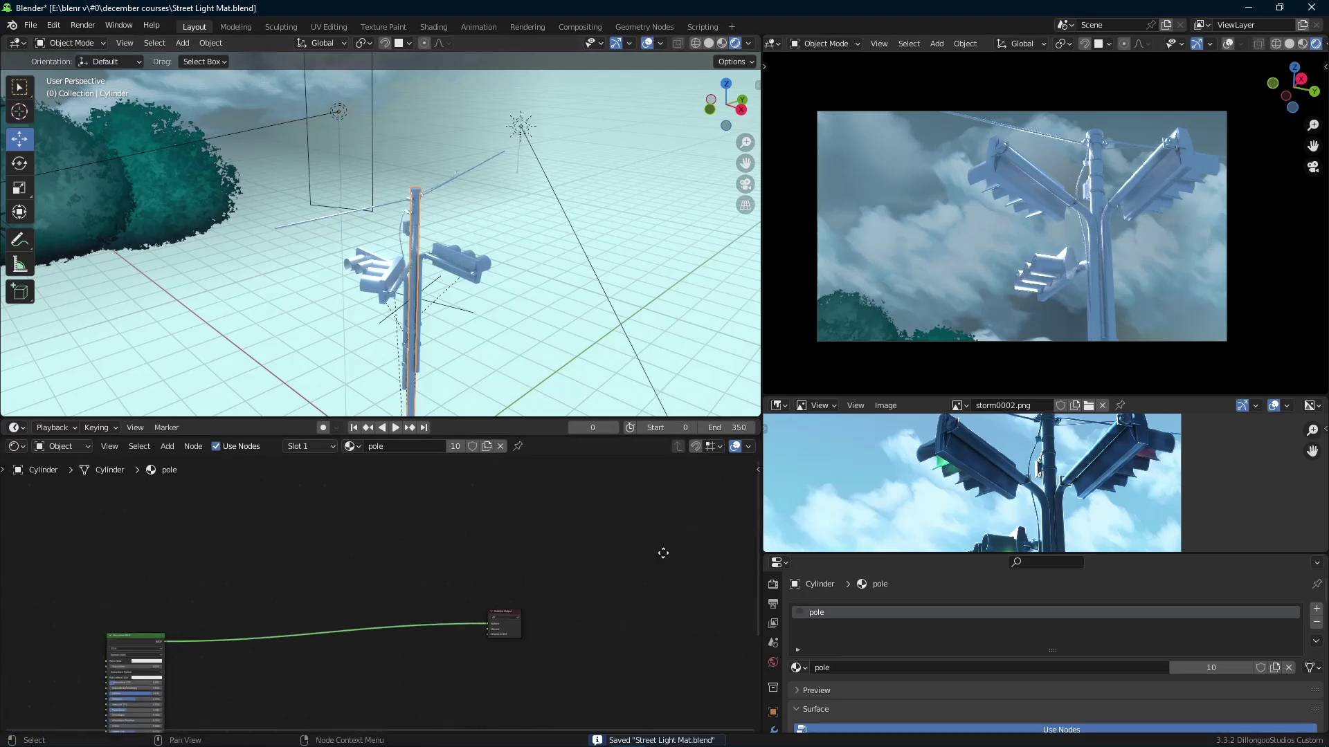
# Add a Musgrave Texture node to the pole material and preview its output on the model
pyautogui.moveTo(212, 597); pyautogui.dragTo(374, 560)
pyautogui.scroll(4, 377, 534)
pyautogui.moveTo(321, 552); pyautogui.dragTo(396, 547, button='middle')
pyautogui.hotkey('shift', 'a')
pyautogui.click(322, 549)
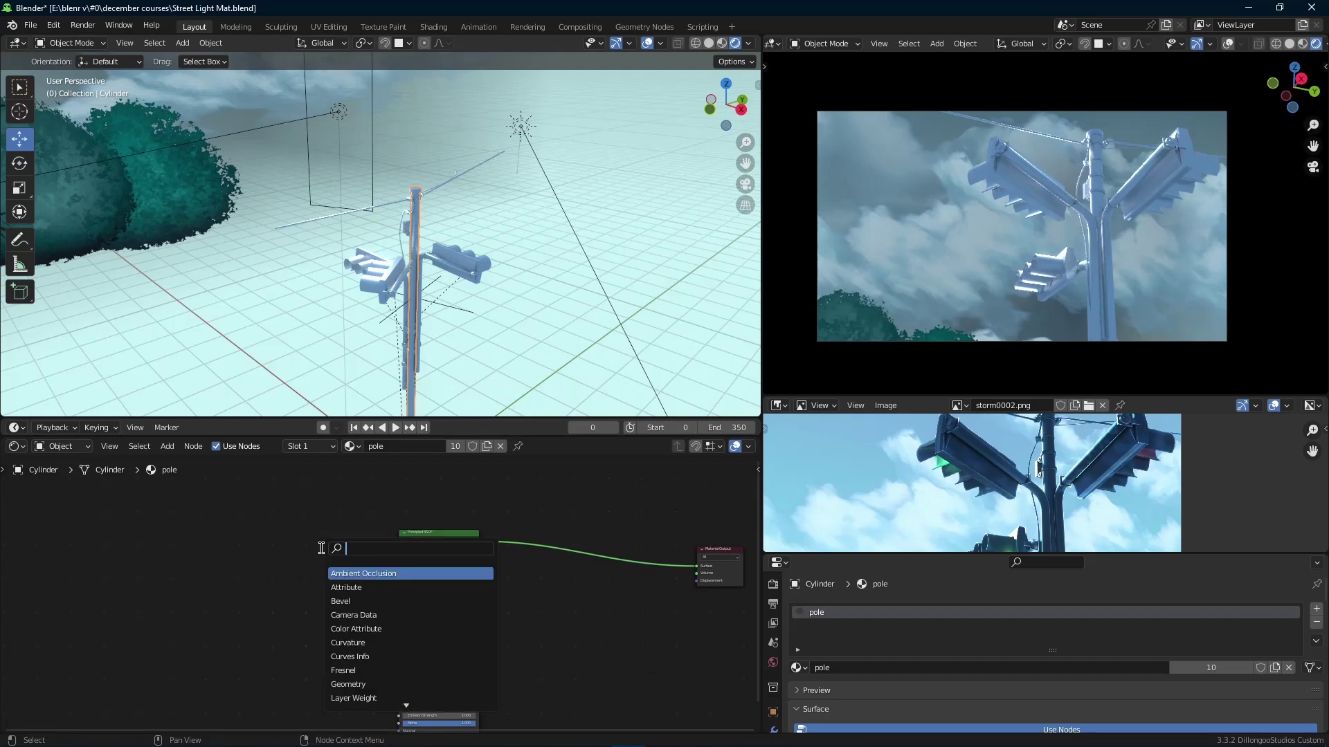
pyautogui.write('mu')
pyautogui.click(336, 569)
pyautogui.click(239, 596)
pyautogui.keyDown('ctrl'); pyautogui.keyDown('shift'); pyautogui.click(231, 601); pyautogui.keyUp('shift'); pyautogui.keyUp('ctrl')
# Set the Musgrave Texture's scale to 3 and insert a ColorRamp node after it
pyautogui.moveTo(233, 599); pyautogui.dragTo(366, 543, button='middle')
pyautogui.scroll(3, 300, 562)
pyautogui.scroll(1, 367, 544)
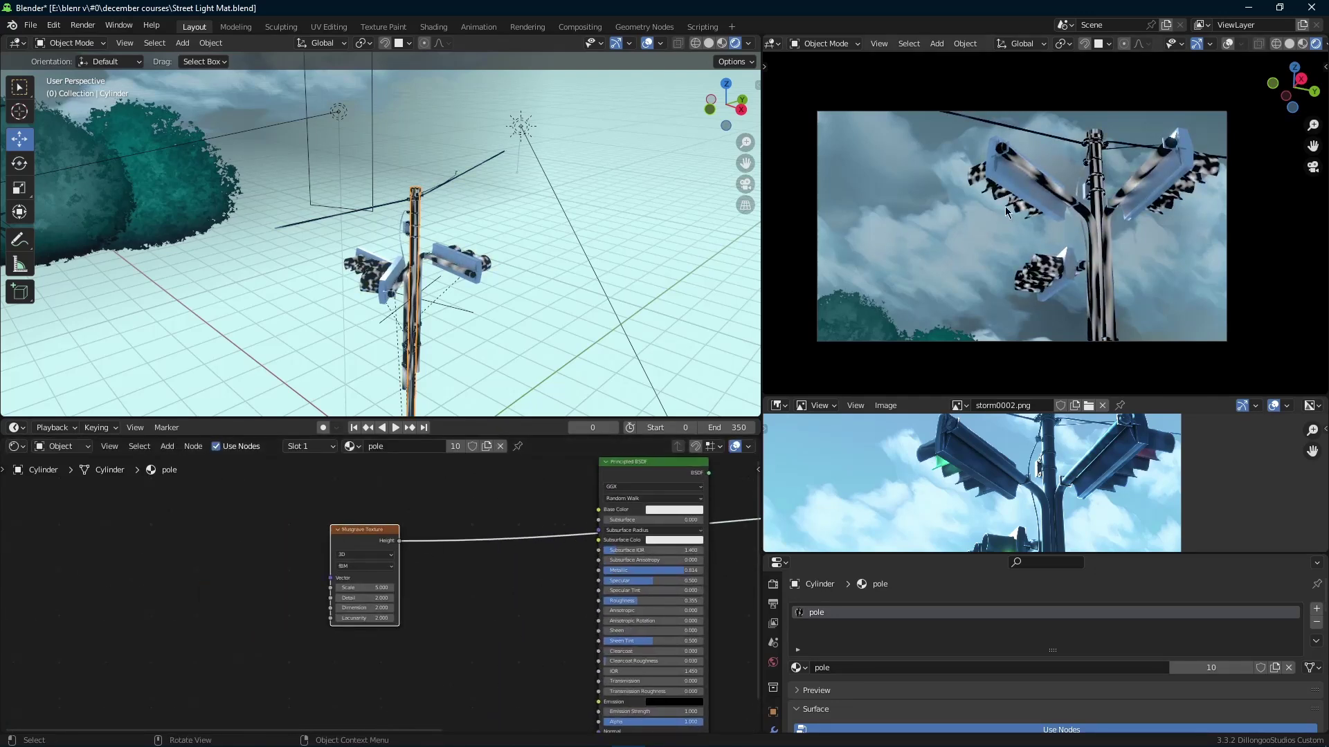
pyautogui.moveTo(364, 537); pyautogui.dragTo(166, 540)
pyautogui.write('3')
pyautogui.press('Return')
pyautogui.click(315, 488)
pyautogui.hotkey('shift', 'a')
pyautogui.write('scol')
pyautogui.press('Return')
pyautogui.click(305, 547)
pyautogui.scroll(3, 394, 506)
pyautogui.moveTo(441, 483); pyautogui.dragTo(406, 540, button='middle')
pyautogui.hotkey('shift', 'a')
pyautogui.write('smu')
pyautogui.press('Return')
pyautogui.click(435, 544)
pyautogui.scroll(1, 434, 545)
pyautogui.press('x')
# Add a MixRGB node beside the ColorRamp and connect the ramp's Color output to its Color2 input
pyautogui.hotkey('shift', 'a')
pyautogui.write('s')
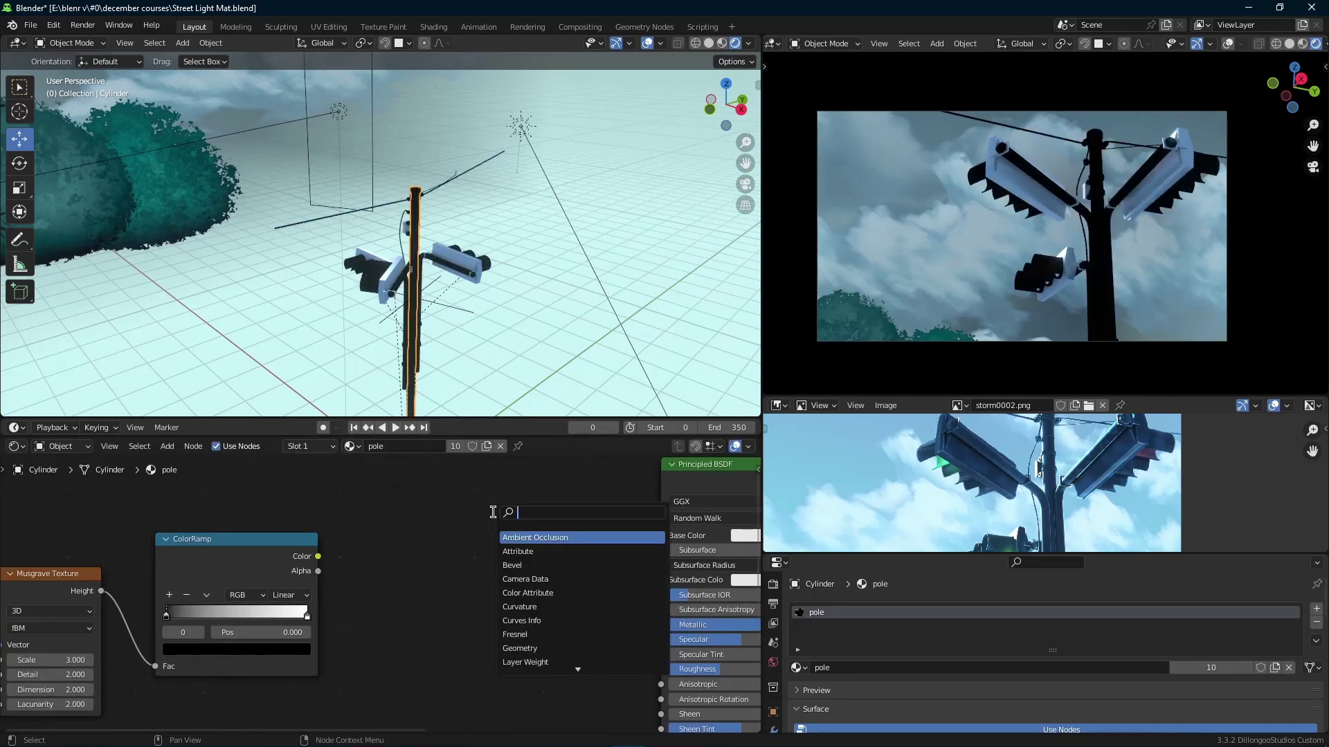
pyautogui.write('mi')
pyautogui.press('Return')
pyautogui.click(424, 510)
pyautogui.moveTo(319, 557); pyautogui.dragTo(424, 611)
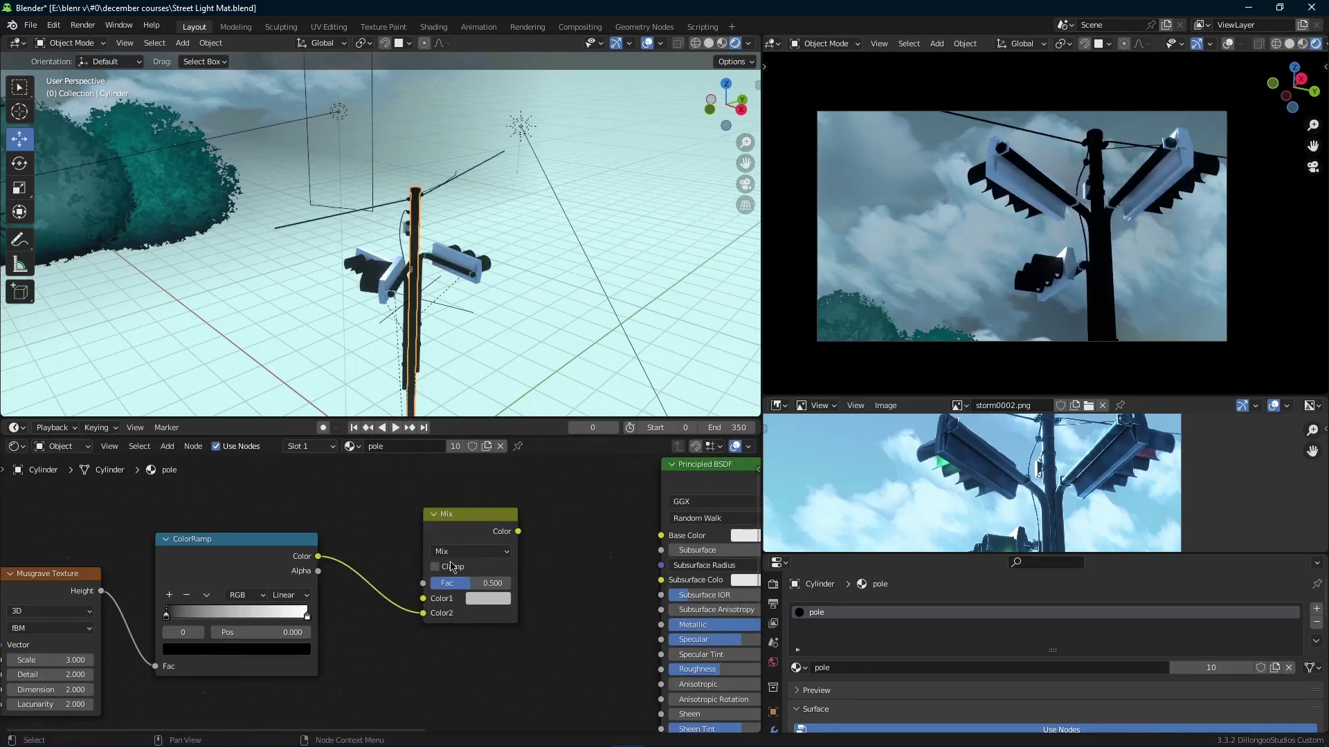
# Set the Mix node's blending mode to Multiply with a factor of about 0.625
pyautogui.scroll(2, 469, 522)
pyautogui.click(526, 536)
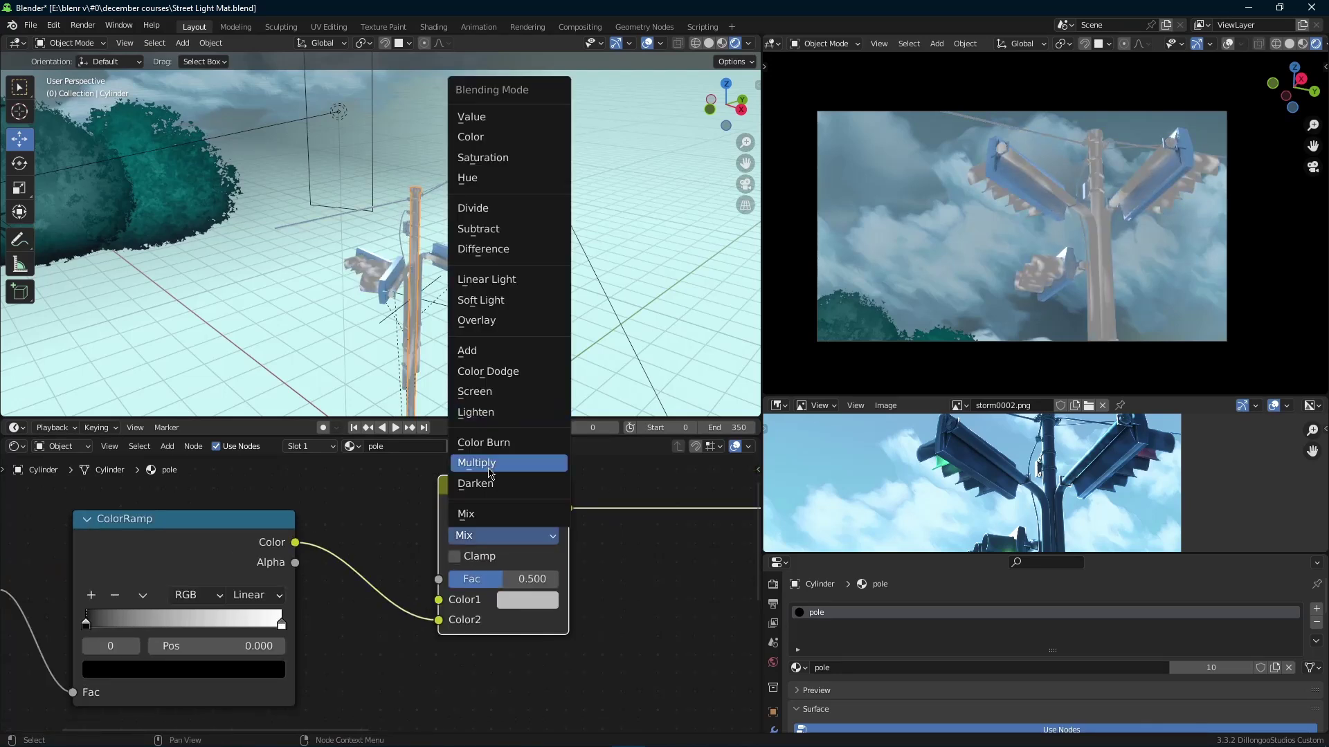
pyautogui.click(491, 463)
pyautogui.moveTo(507, 585); pyautogui.dragTo(526, 585)
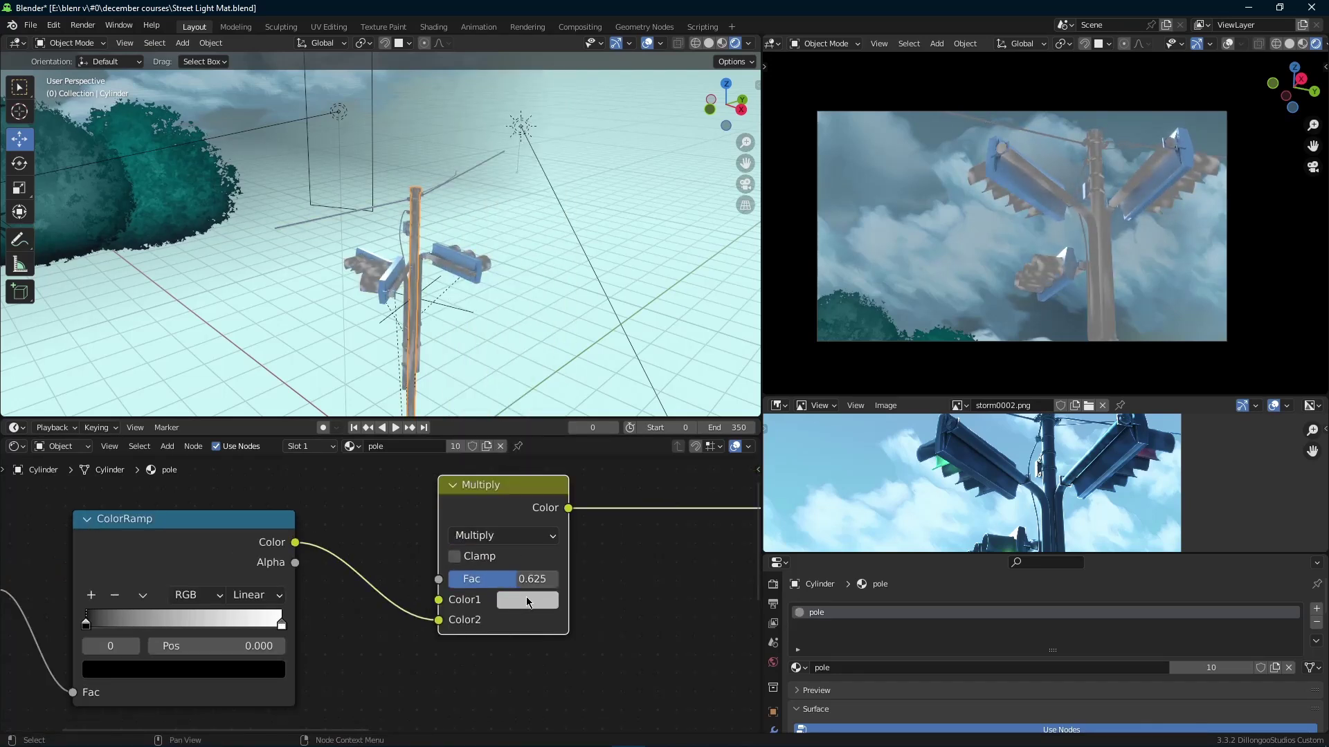
pyautogui.scroll(-4, 527, 602)
# Insert a Shader to RGB node between the Principled BSDF and the Material Output
pyautogui.hotkey('shift', 'a')
pyautogui.write('sh')
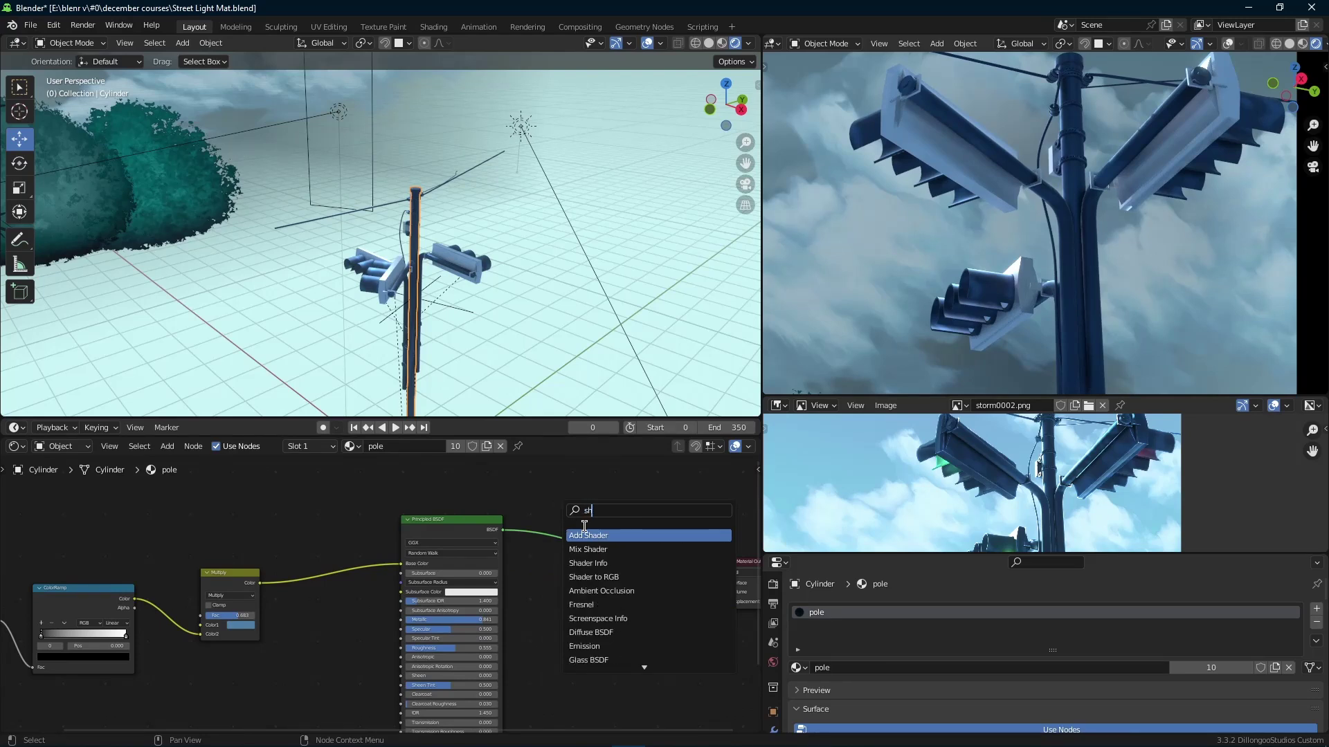
pyautogui.click(588, 571)
pyautogui.click(562, 579)
pyautogui.scroll(2, 590, 572)
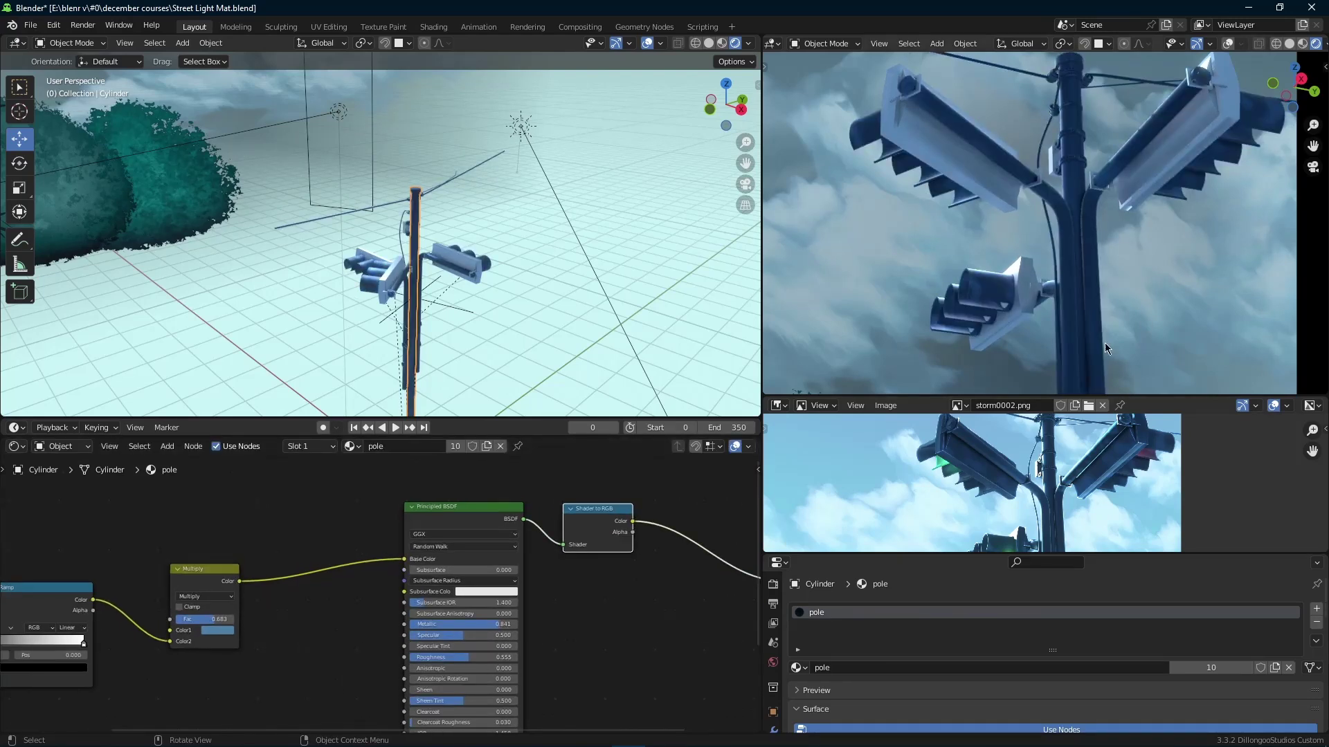
# Raise the Multiply node's factor to 0.708 and save the file
pyautogui.moveTo(273, 641); pyautogui.dragTo(418, 641, button='middle')
pyautogui.scroll(4, 418, 640)
pyautogui.moveTo(340, 615); pyautogui.dragTo(344, 614)
pyautogui.hotkey('ctrl', 's')
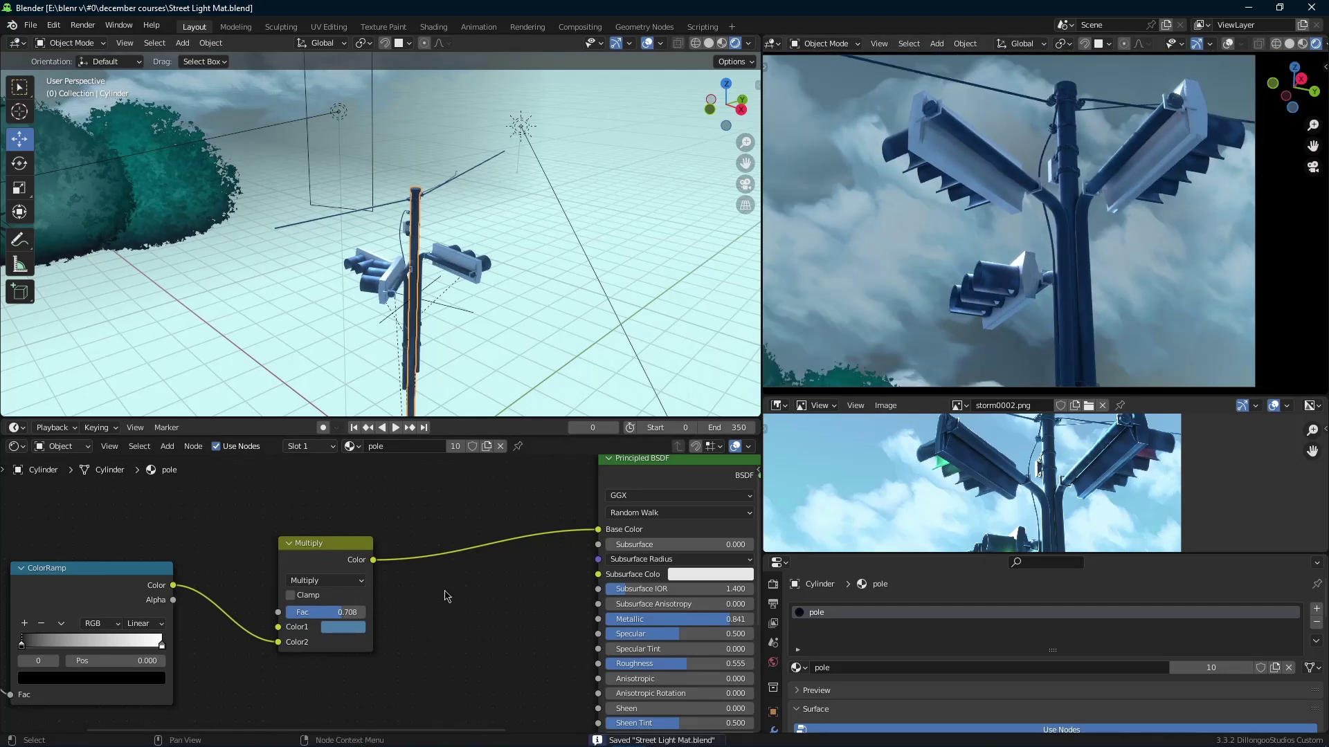
# Copy the pole material's shader nodes and replace the pole 2nd material's original Principled BSDF setup with them
pyautogui.scroll(-4, 484, 512)
pyautogui.moveTo(414, 535); pyautogui.dragTo(170, 627)
pyautogui.moveTo(637, 493); pyautogui.dragTo(169, 630)
pyautogui.click(950, 199)
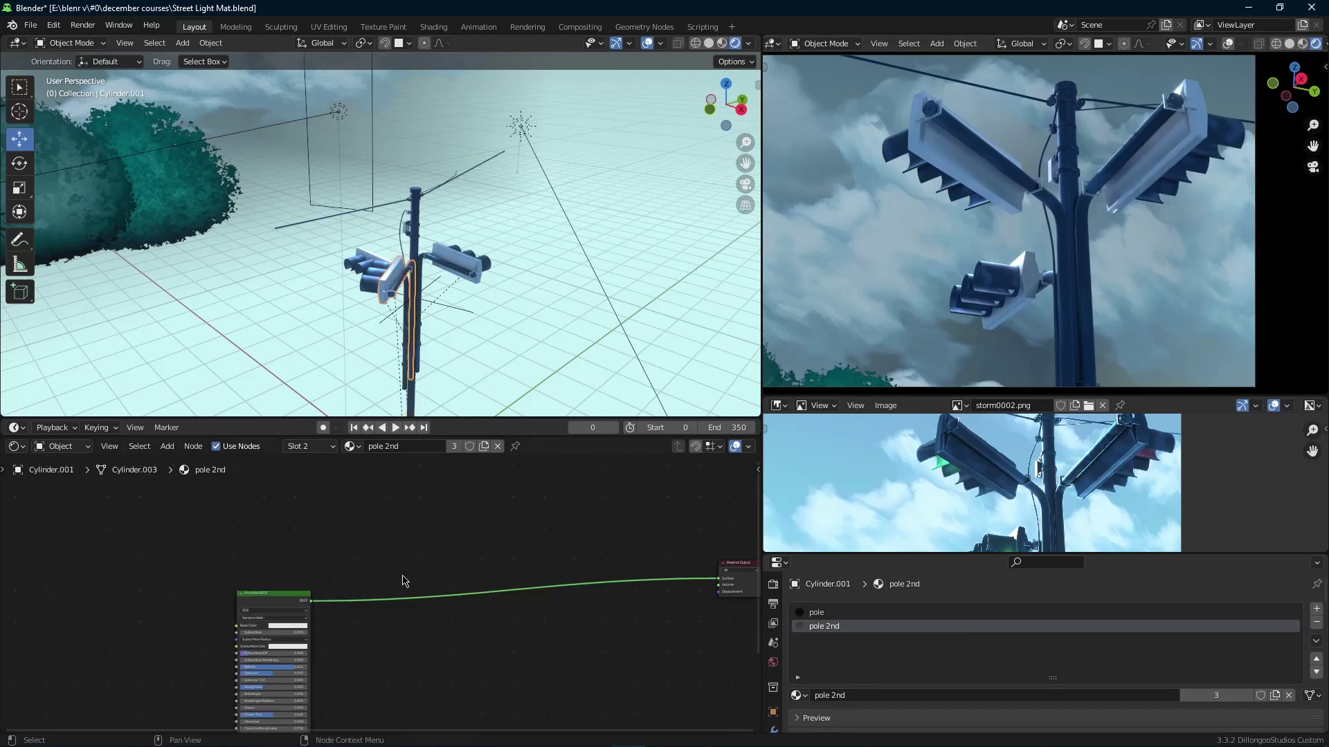
pyautogui.press('x')
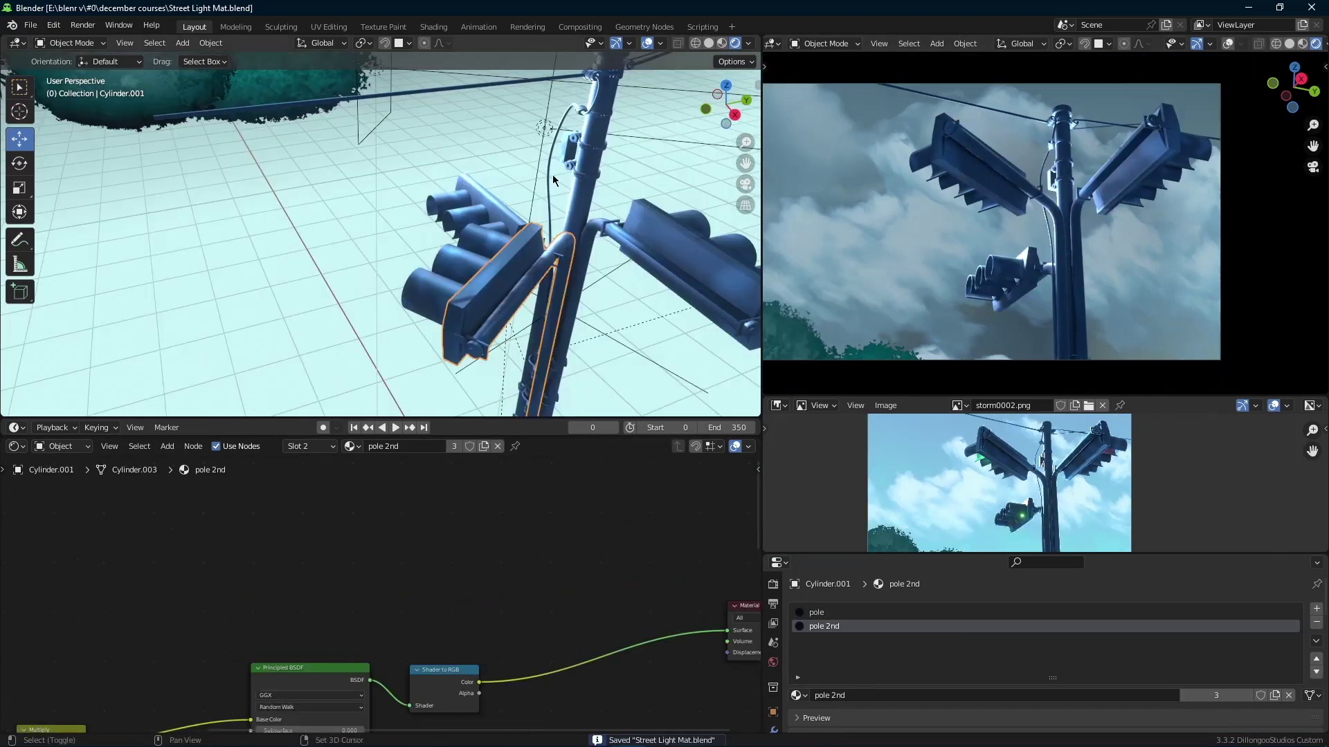
# Select the long cable attached to the pole's top and make its pole material an independent copy
pyautogui.moveTo(552, 174); pyautogui.dragTo(557, 186, button='middle')
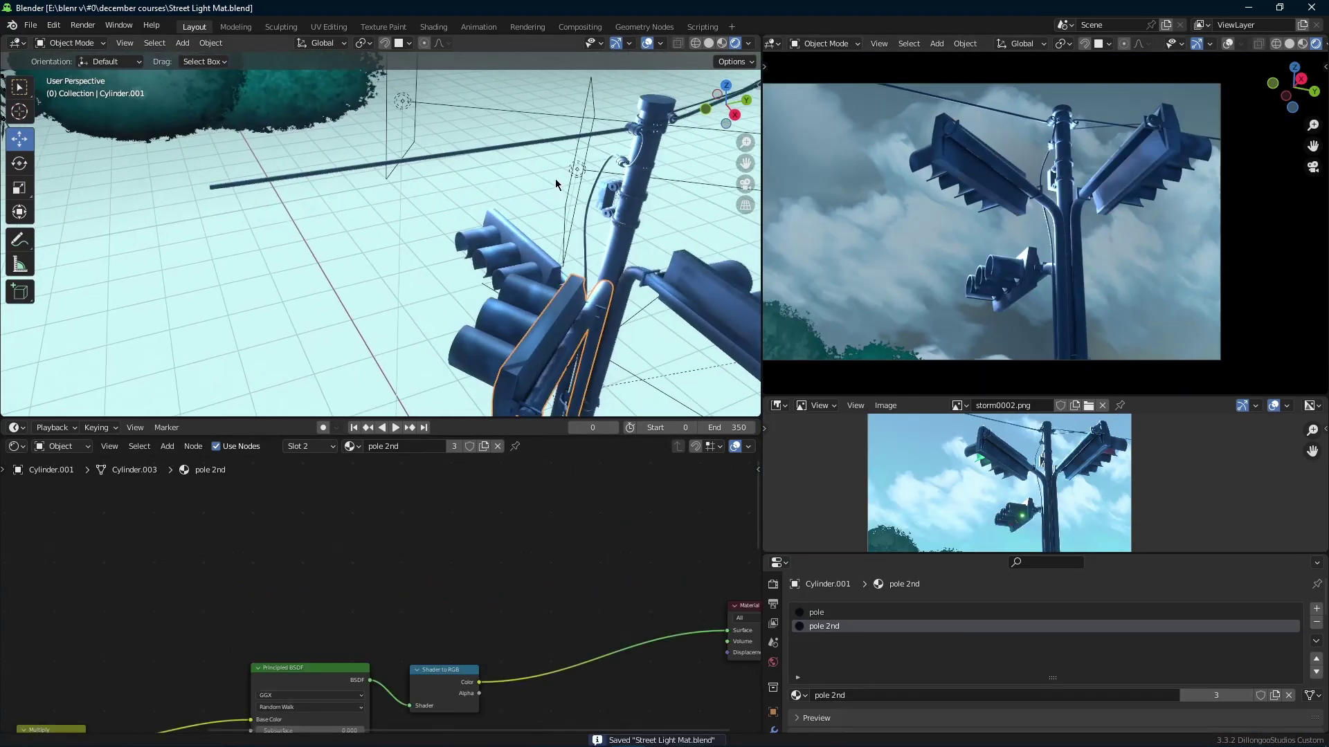
pyautogui.click(498, 147)
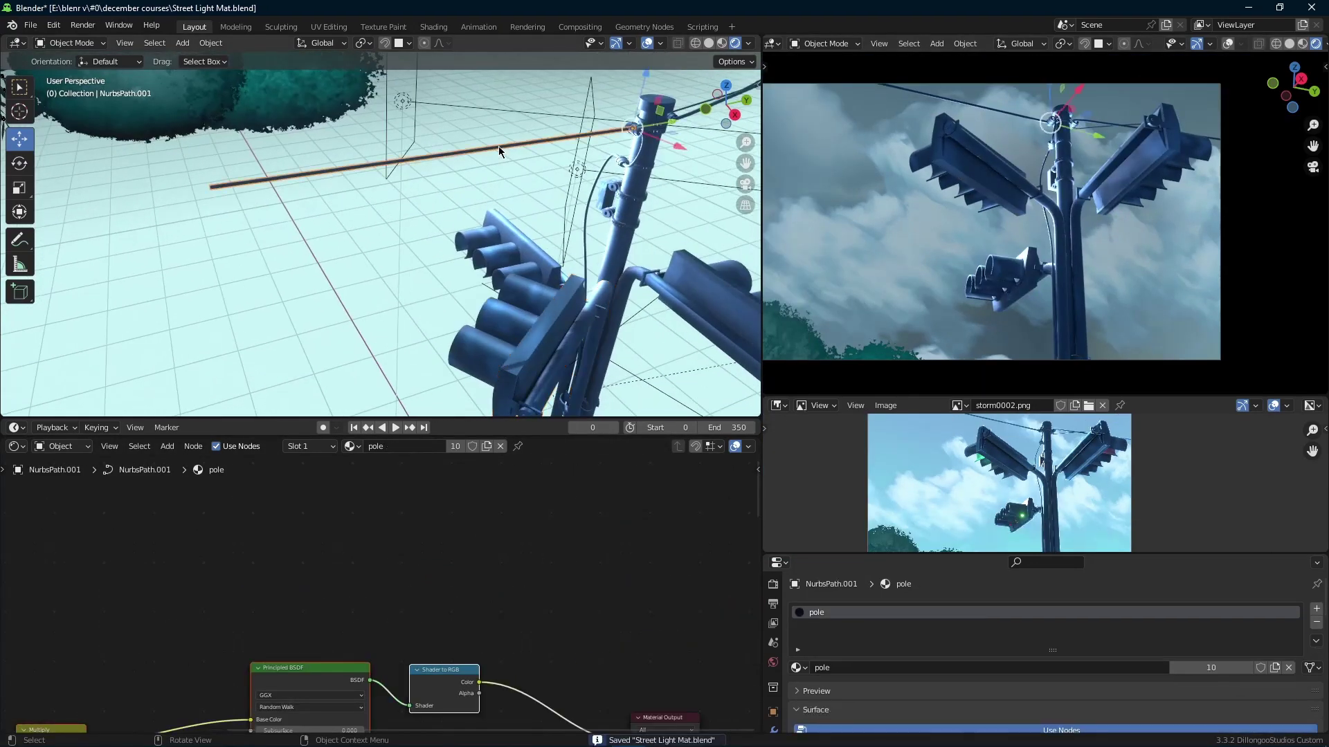
pyautogui.click(1274, 668)
# Add a Fresnel node to the cable material and route it to the Material Output surface
pyautogui.scroll(-2, 517, 542)
pyautogui.moveTo(399, 600); pyautogui.dragTo(529, 499)
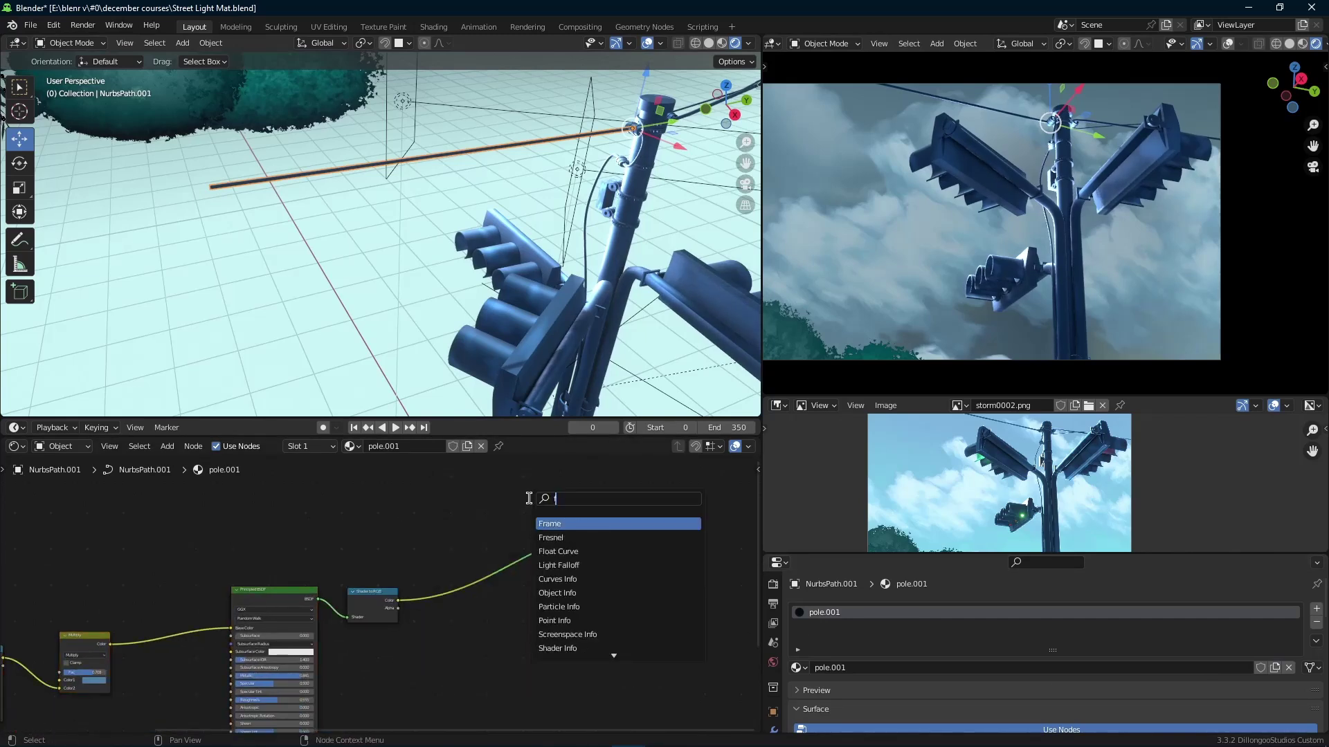
pyautogui.click(550, 538)
pyautogui.click(393, 545)
pyautogui.scroll(1, 429, 551)
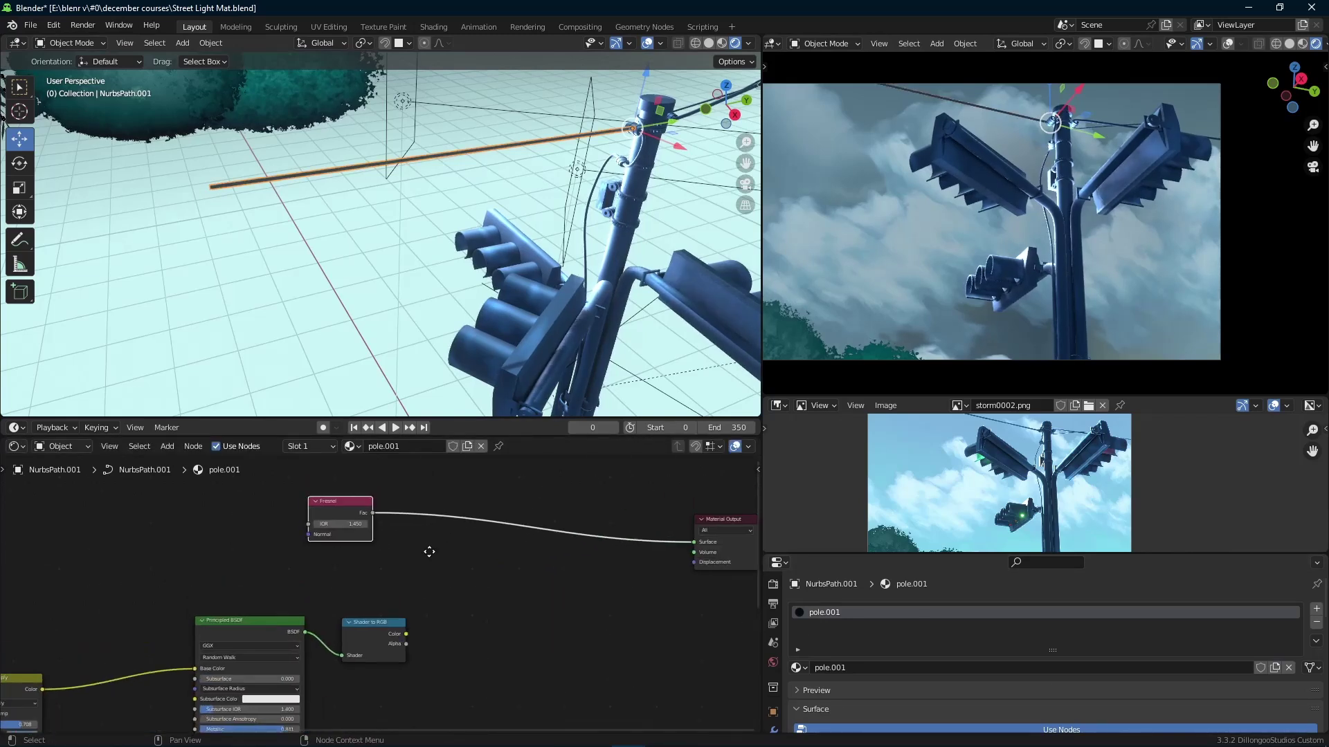
# Insert a ColorRamp node between the Fresnel node and the Material Output
pyautogui.moveTo(429, 552); pyautogui.dragTo(429, 606, button='middle')
pyautogui.hotkey('shift', 'a')
pyautogui.write('sco')
pyautogui.press('Return')
pyautogui.click(392, 519)
# Tighten the Fresnel ColorRamp by placing the black stop at 0.036 with the white stop close beside it, and save the file
pyautogui.scroll(6, 385, 588)
pyautogui.moveTo(443, 560)
pyautogui.mouseDown()
pyautogui.moveTo(558, 563)
pyautogui.moveTo(448, 562)
pyautogui.mouseUp()
pyautogui.moveTo(540, 558); pyautogui.dragTo(466, 558)
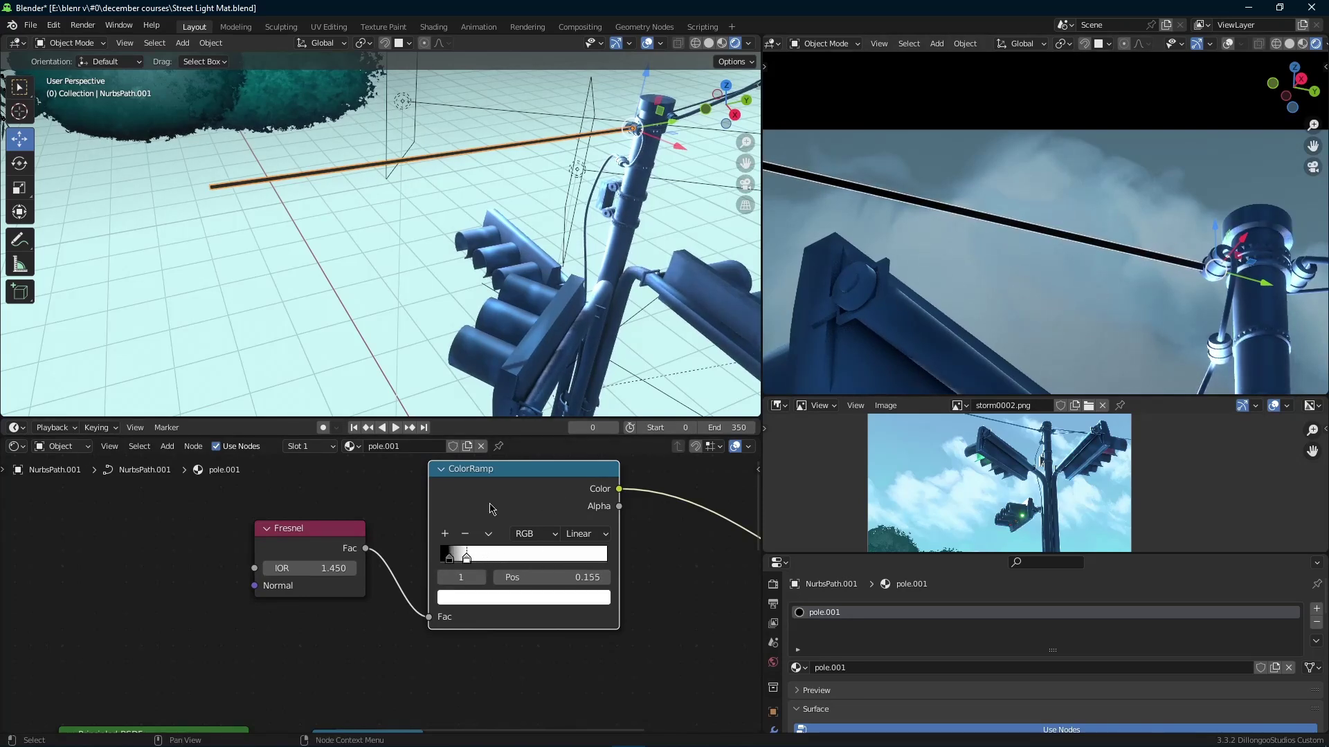
pyautogui.scroll(3, 490, 509)
pyautogui.click(499, 529)
pyautogui.click(537, 533)
pyautogui.moveTo(535, 531); pyautogui.dragTo(503, 532)
pyautogui.scroll(-5, 508, 547)
pyautogui.scroll(-5, 1142, 282)
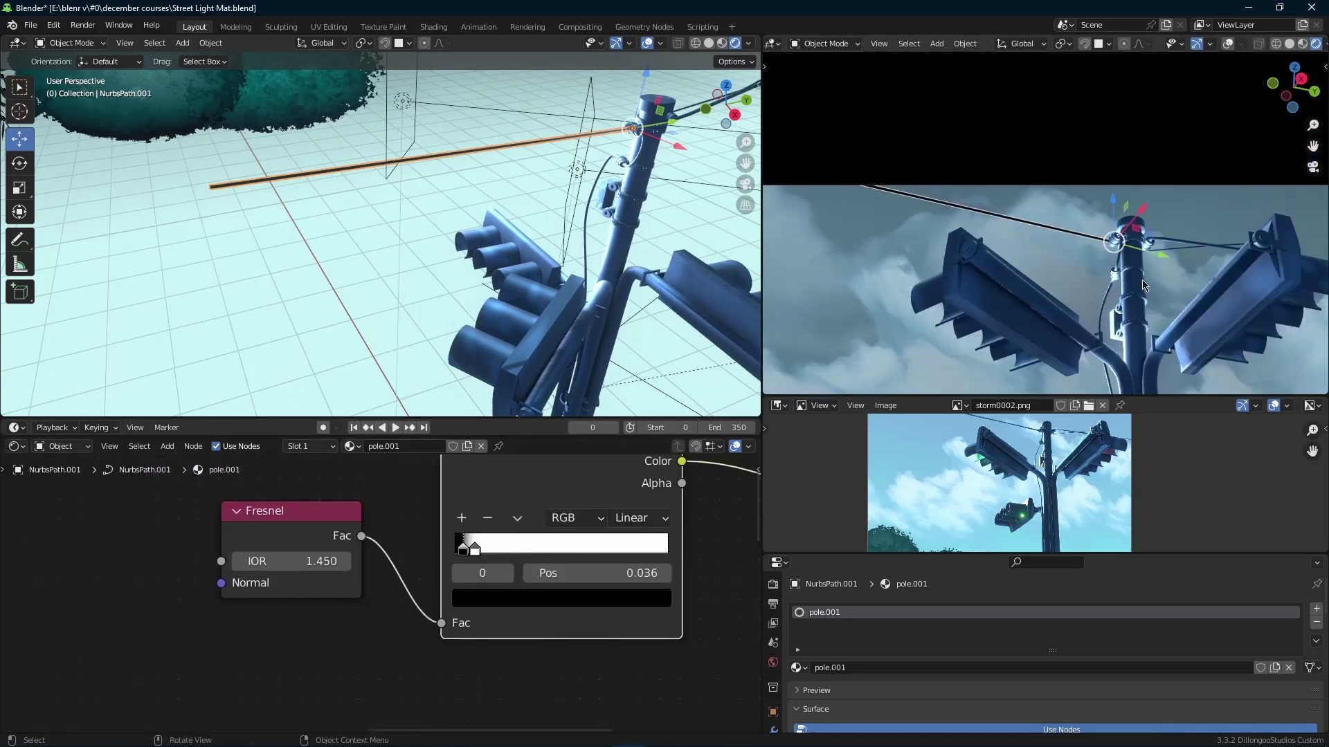
pyautogui.scroll(4, 1142, 285)
pyautogui.hotkey('ctrl', 's')
# Add a MixRGB node before the Material Output, with Shader to RGB in Color1 and the Fresnel ColorRamp in Color2
pyautogui.scroll(-8, 588, 609)
pyautogui.moveTo(588, 610); pyautogui.dragTo(510, 566, button='middle')
pyautogui.hotkey('shift', 'a')
pyautogui.click(580, 510)
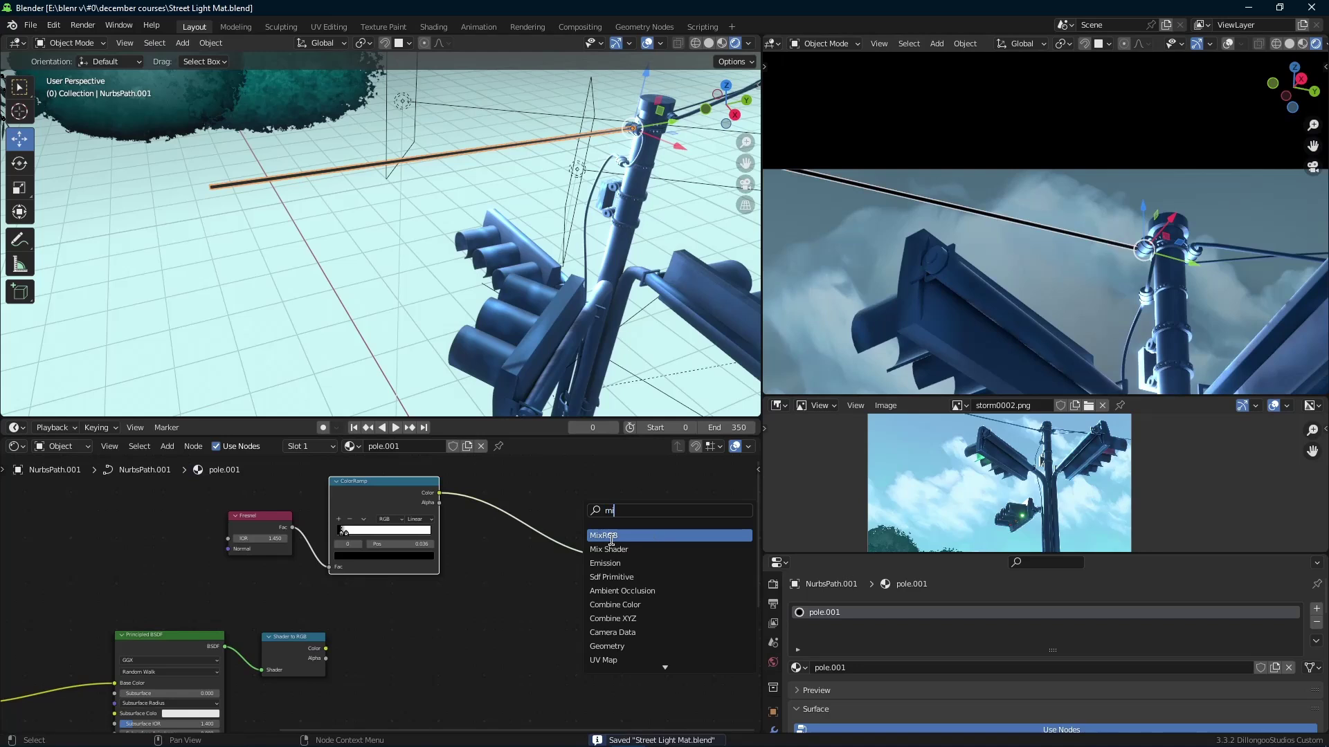
pyautogui.click(611, 537)
pyautogui.moveTo(439, 493); pyautogui.dragTo(459, 649)
pyautogui.keyDown('ctrl'); pyautogui.keyDown('shift'); pyautogui.click(492, 600); pyautogui.keyUp('shift'); pyautogui.keyUp('ctrl')
pyautogui.scroll(3, 485, 600)
pyautogui.moveTo(523, 586); pyautogui.dragTo(585, 510)
pyautogui.scroll(5, 512, 541)
pyautogui.moveTo(506, 544); pyautogui.dragTo(450, 571, button='middle')
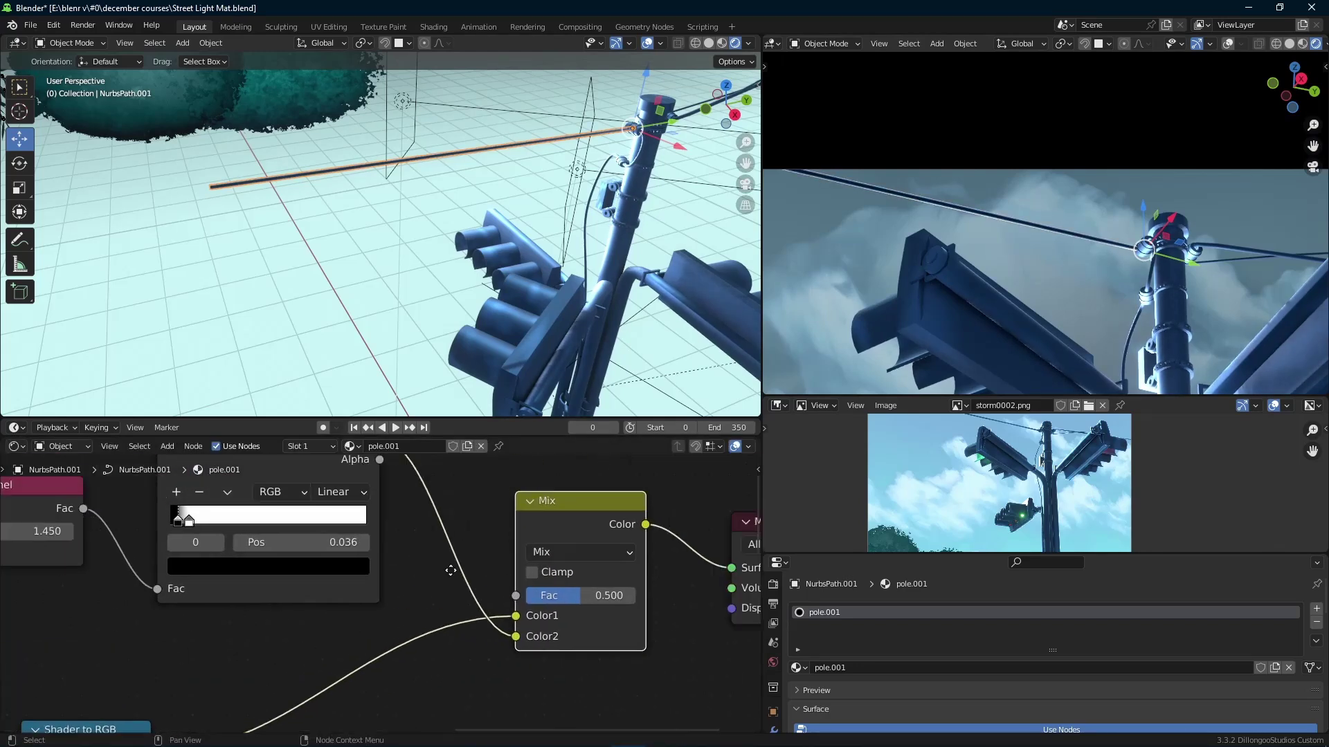
# Set the Mix node's blending mode to Color Dodge with a factor of 1
pyautogui.scroll(1, 547, 524)
pyautogui.click(588, 559)
pyautogui.click(550, 350)
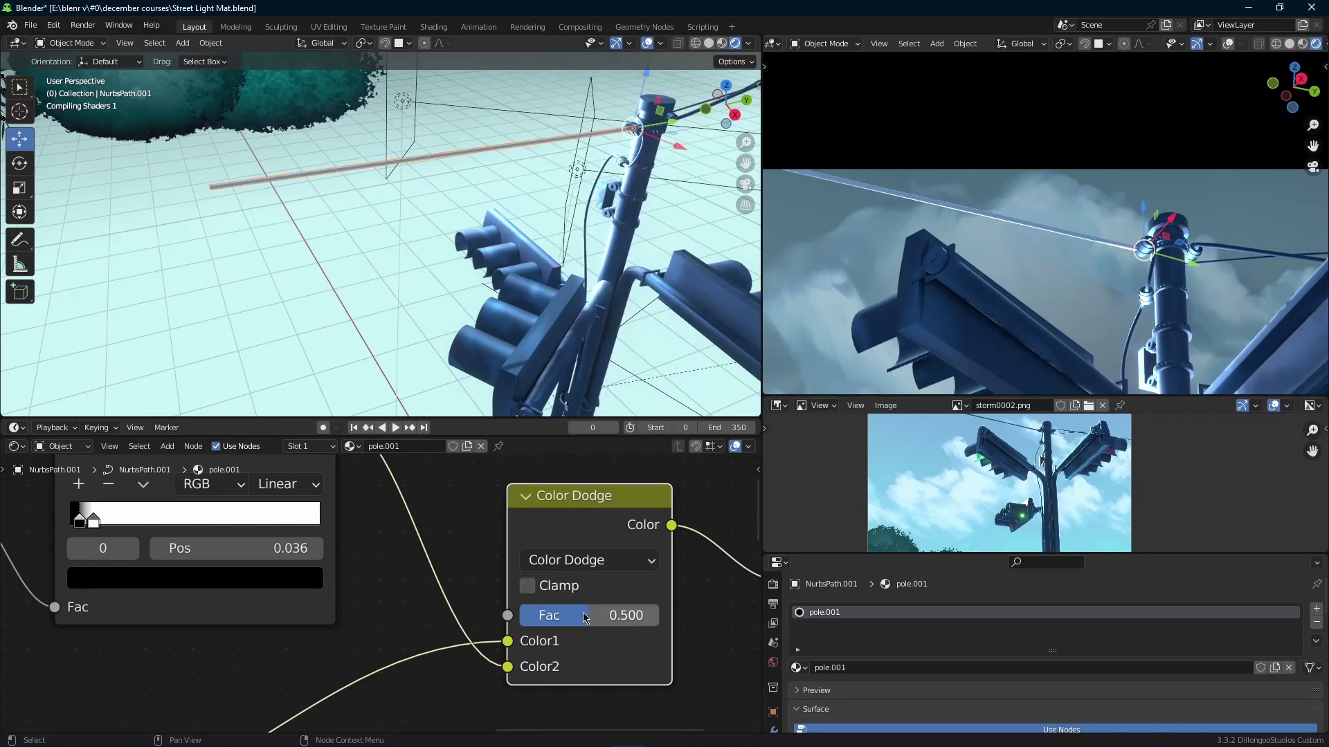
pyautogui.moveTo(592, 622); pyautogui.dragTo(661, 620)
pyautogui.scroll(-1, 1048, 282)
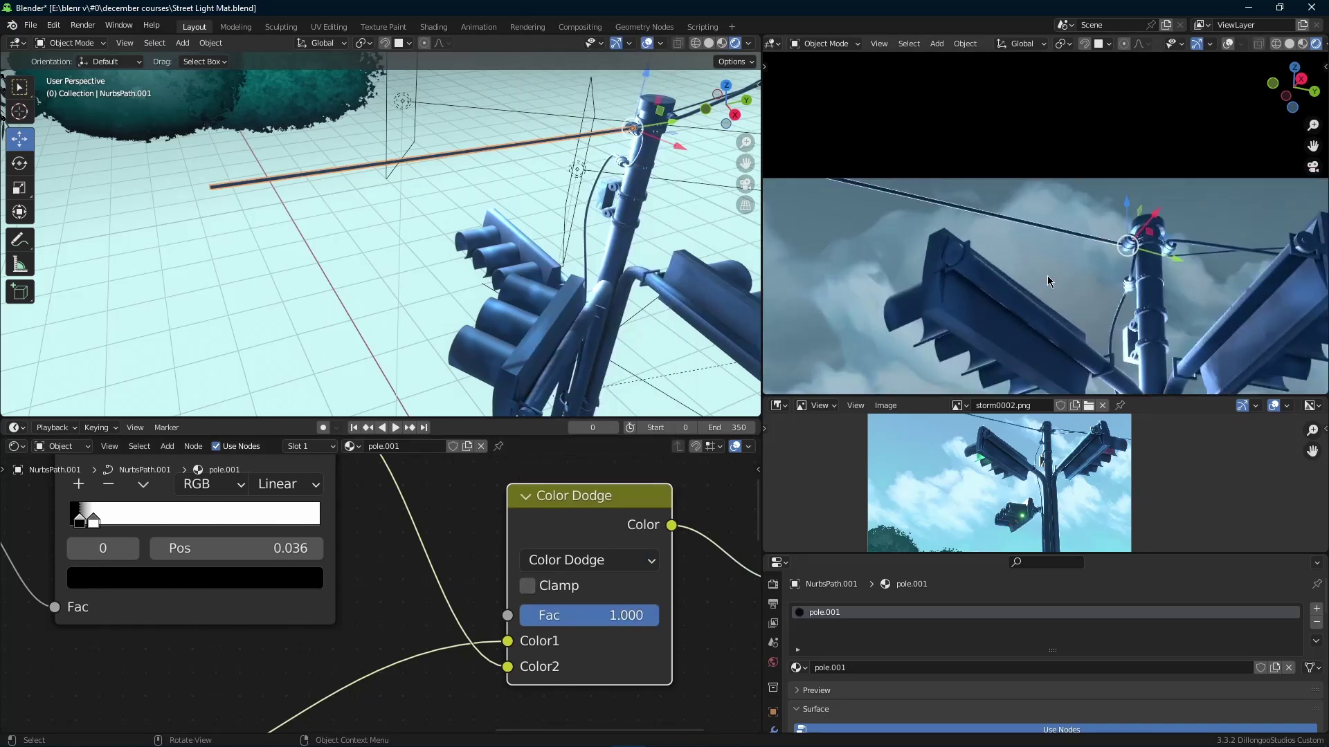
# Set the Fresnel IOR to 2, shift the ColorRamp's black stop to 0.086, and save the file
pyautogui.scroll(2, 1048, 281)
pyautogui.scroll(1, 167, 596)
pyautogui.moveTo(121, 546); pyautogui.dragTo(521, 656, button='middle')
pyautogui.scroll(1, 314, 601)
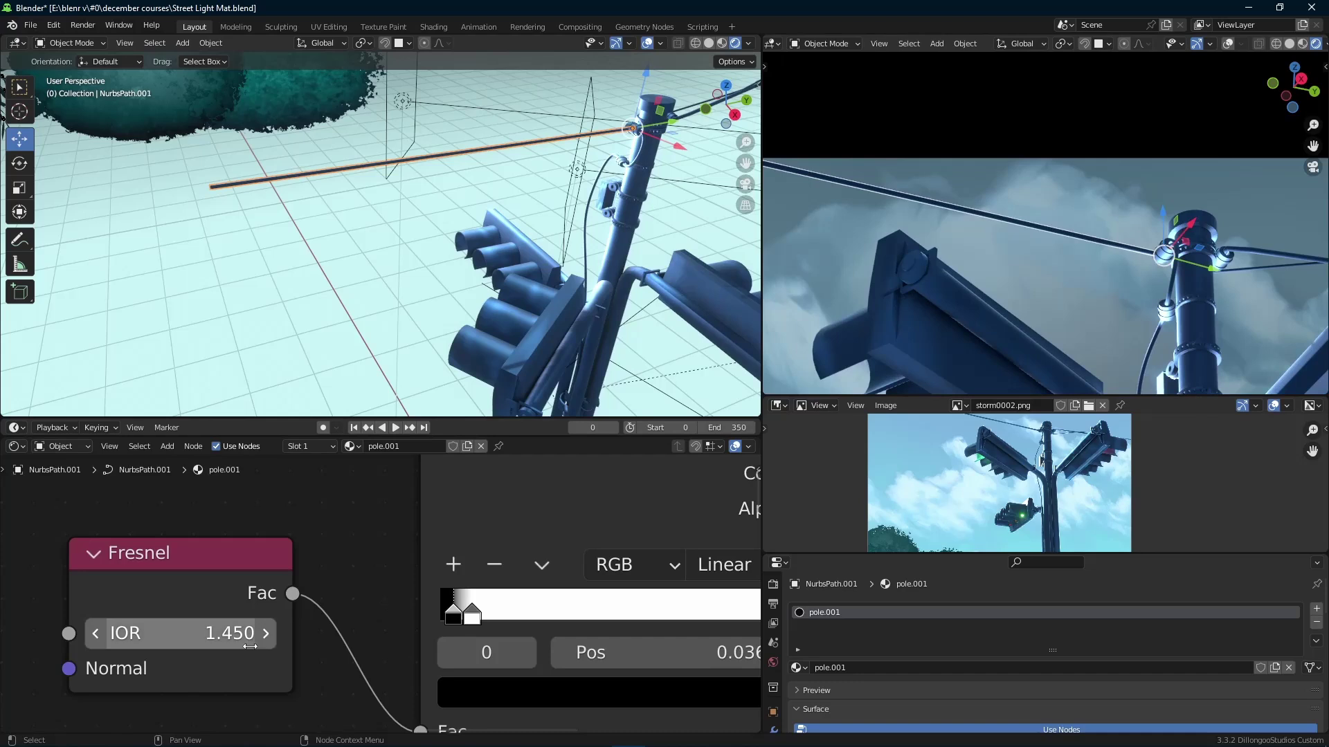
pyautogui.click(235, 635)
pyautogui.write('2')
pyautogui.moveTo(474, 615)
pyautogui.mouseDown()
pyautogui.moveTo(487, 612)
pyautogui.moveTo(455, 616)
pyautogui.moveTo(472, 621)
pyautogui.mouseUp()
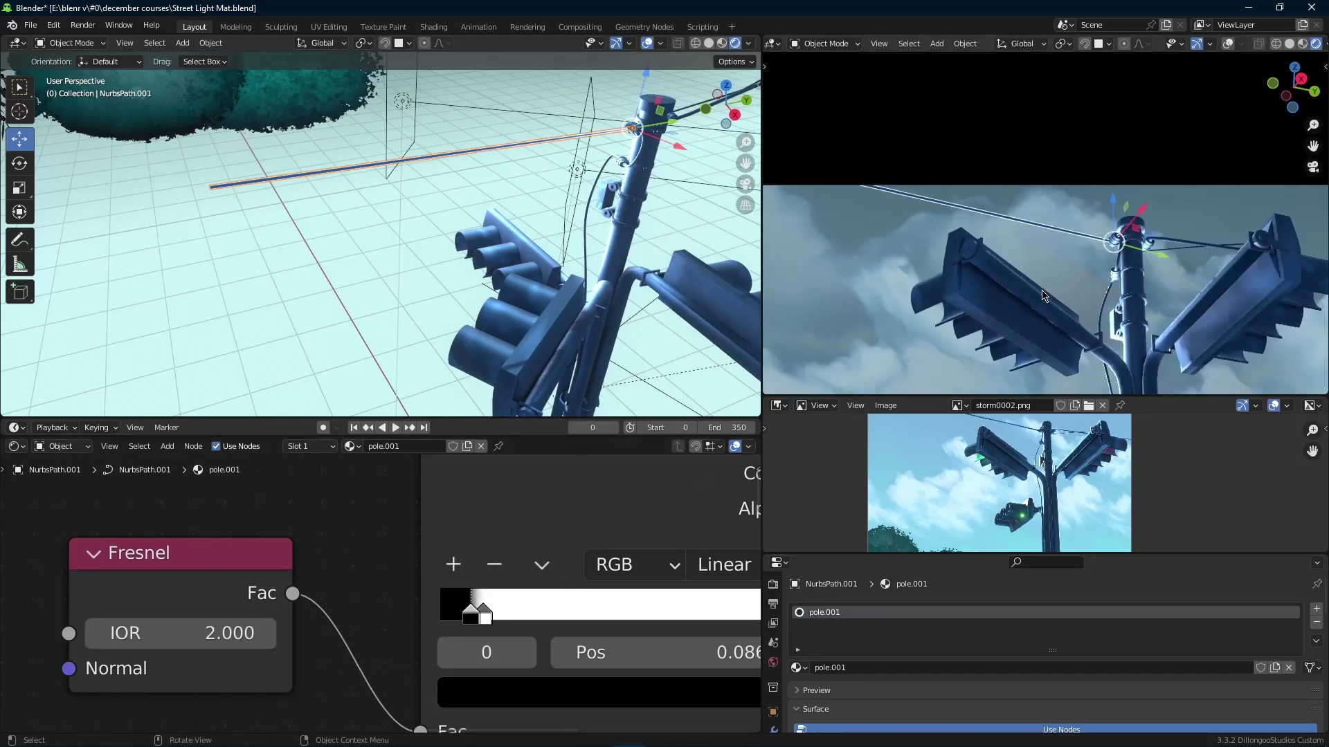
pyautogui.scroll(-3, 423, 621)
pyautogui.hotkey('ctrl', 's')
# Select the cable on the pole's other side and assign it the pole.001 material
pyautogui.moveTo(423, 620); pyautogui.dragTo(304, 628, button='middle')
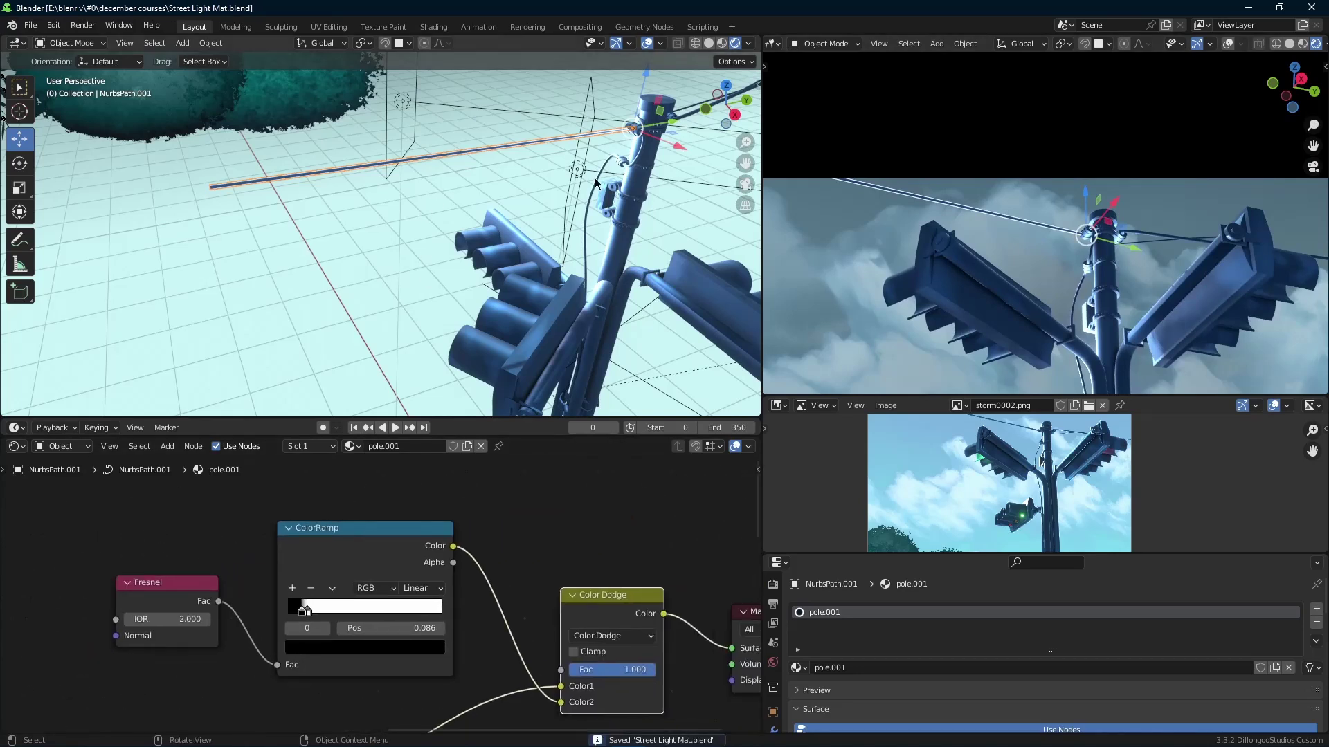
pyautogui.click(690, 109)
pyautogui.click(797, 667)
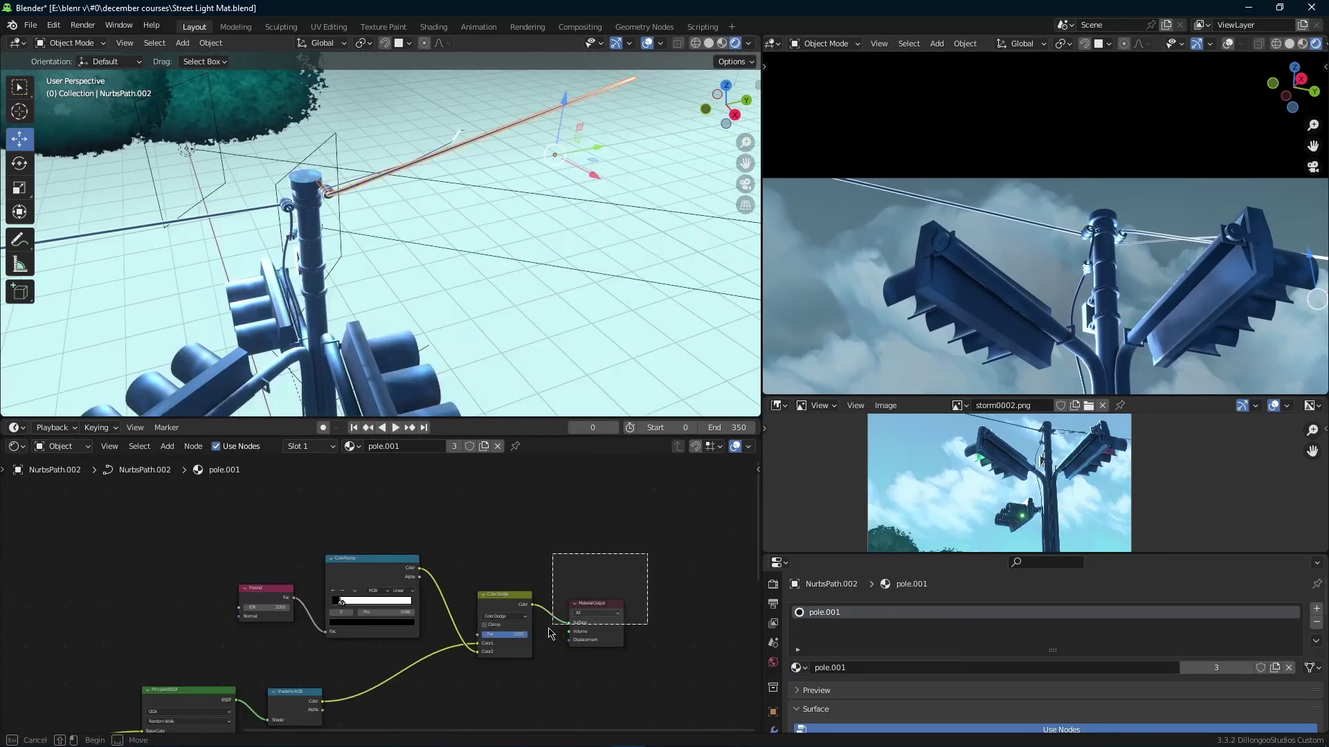
# Spread out the mix and output nodes, add a Noise Texture driving the Color Dodge factor, and save the file
pyautogui.moveTo(484, 600); pyautogui.dragTo(582, 539)
pyautogui.moveTo(601, 606); pyautogui.dragTo(726, 561)
pyautogui.moveTo(564, 542); pyautogui.dragTo(558, 628, button='middle')
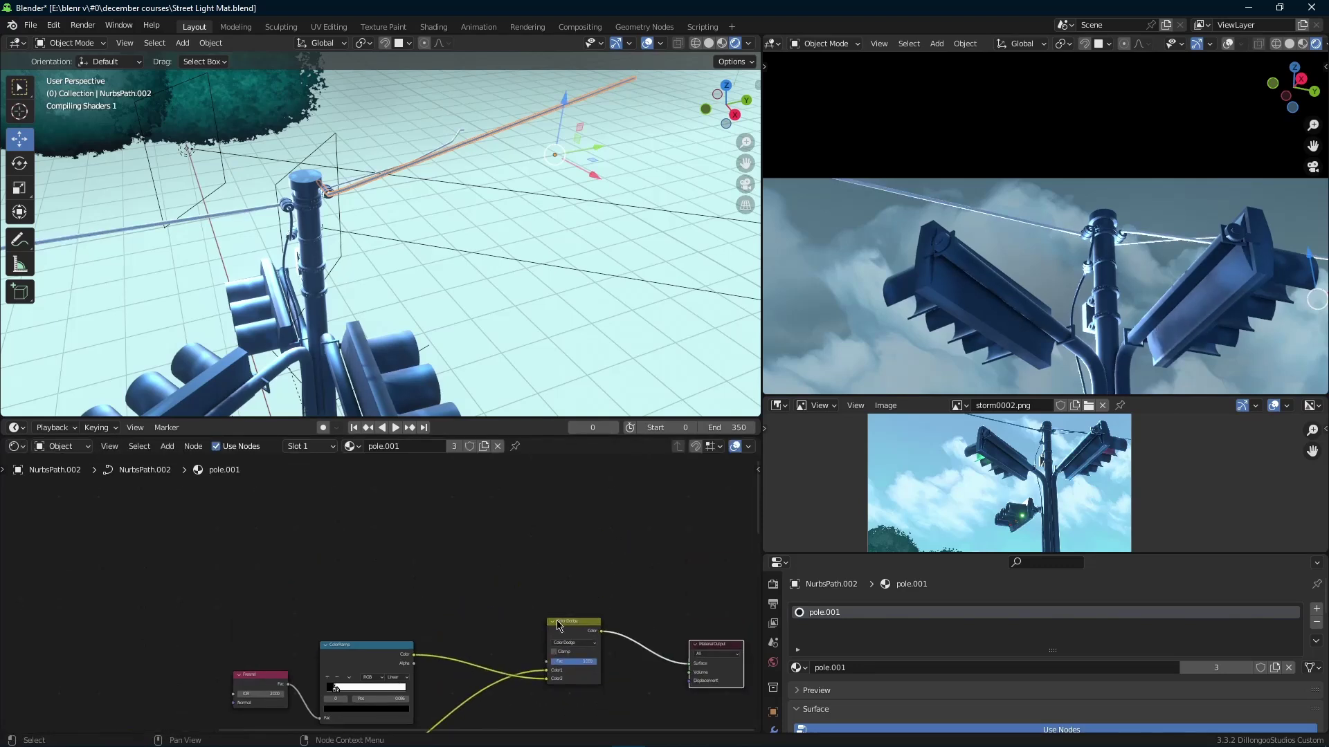
pyautogui.hotkey('shift', 'a')
pyautogui.write('snoi')
pyautogui.click(589, 582)
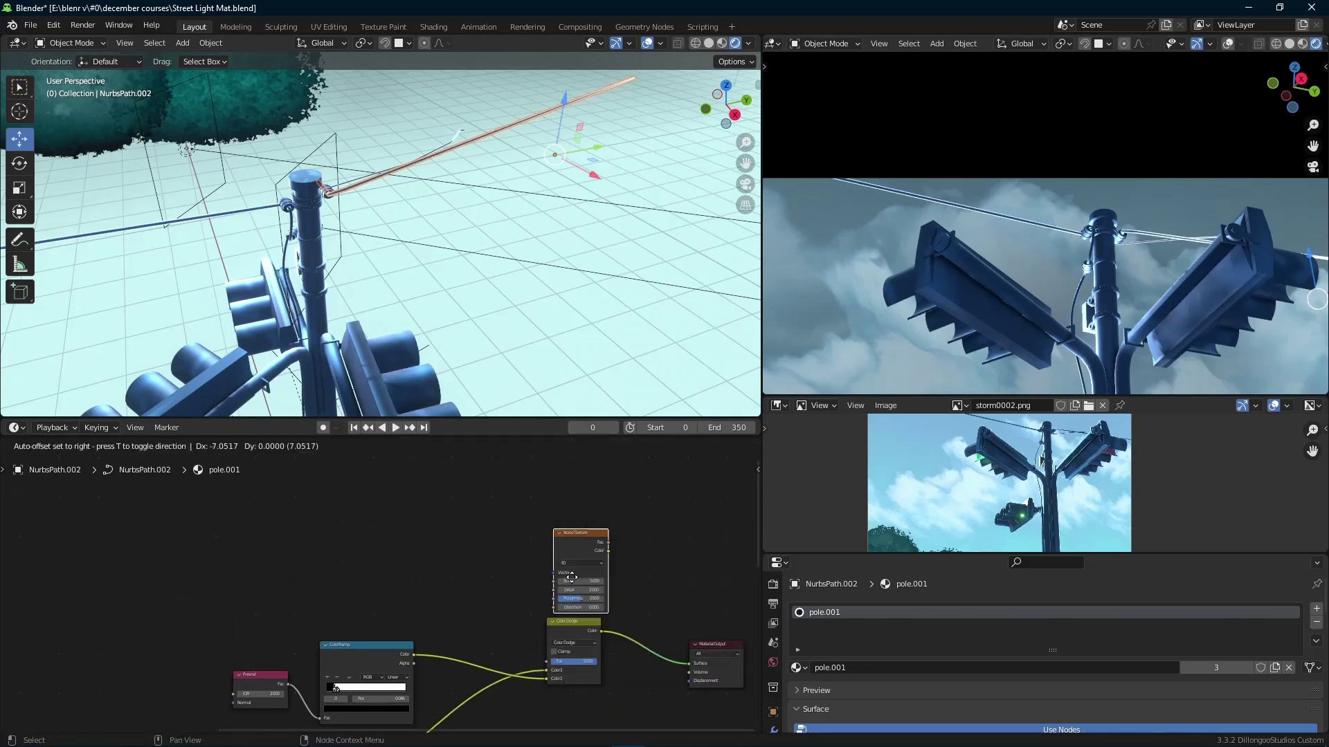
pyautogui.click(378, 570)
pyautogui.moveTo(529, 660); pyautogui.dragTo(549, 662)
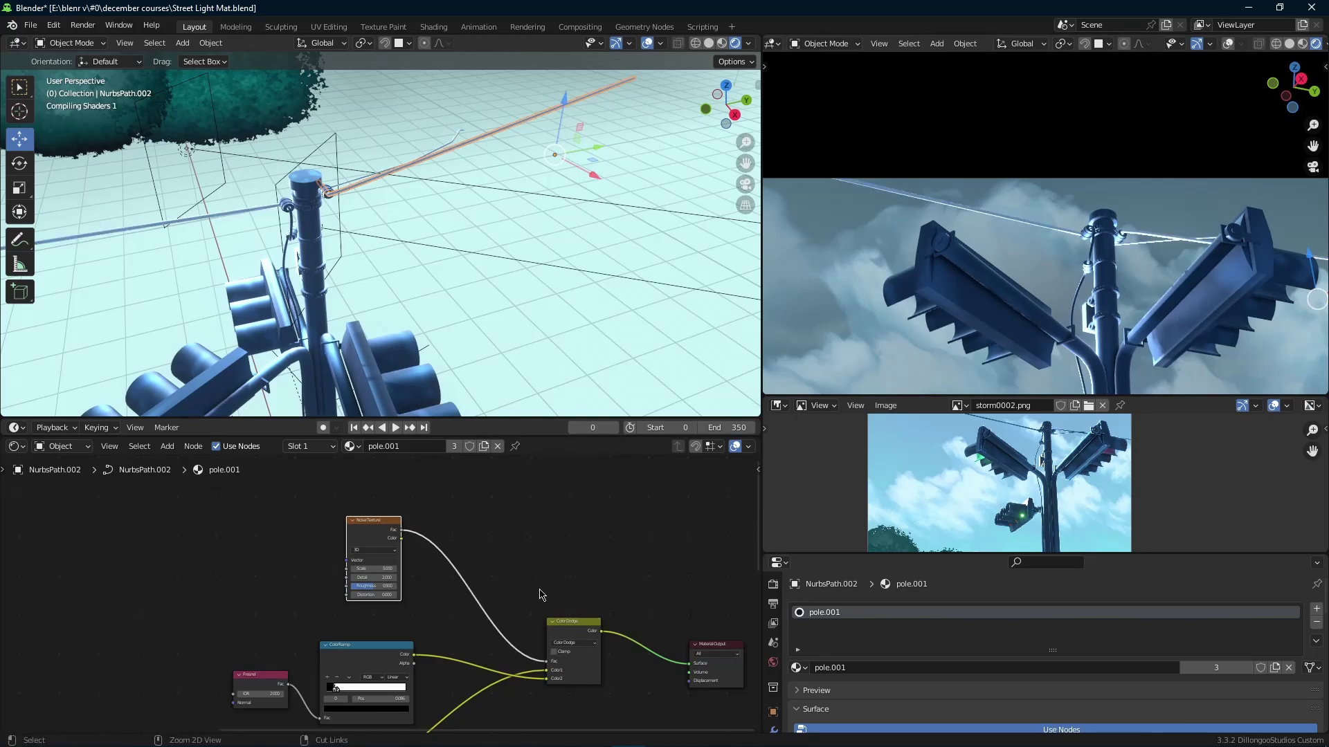
pyautogui.hotkey('ctrl', 's')
# Insert a ColorRamp after the Noise Texture, set the noise Scale to 21 and the black stop to 0.391, and reconnect Color Dodge to the output
pyautogui.hotkey('shift', 'a')
pyautogui.press('s')
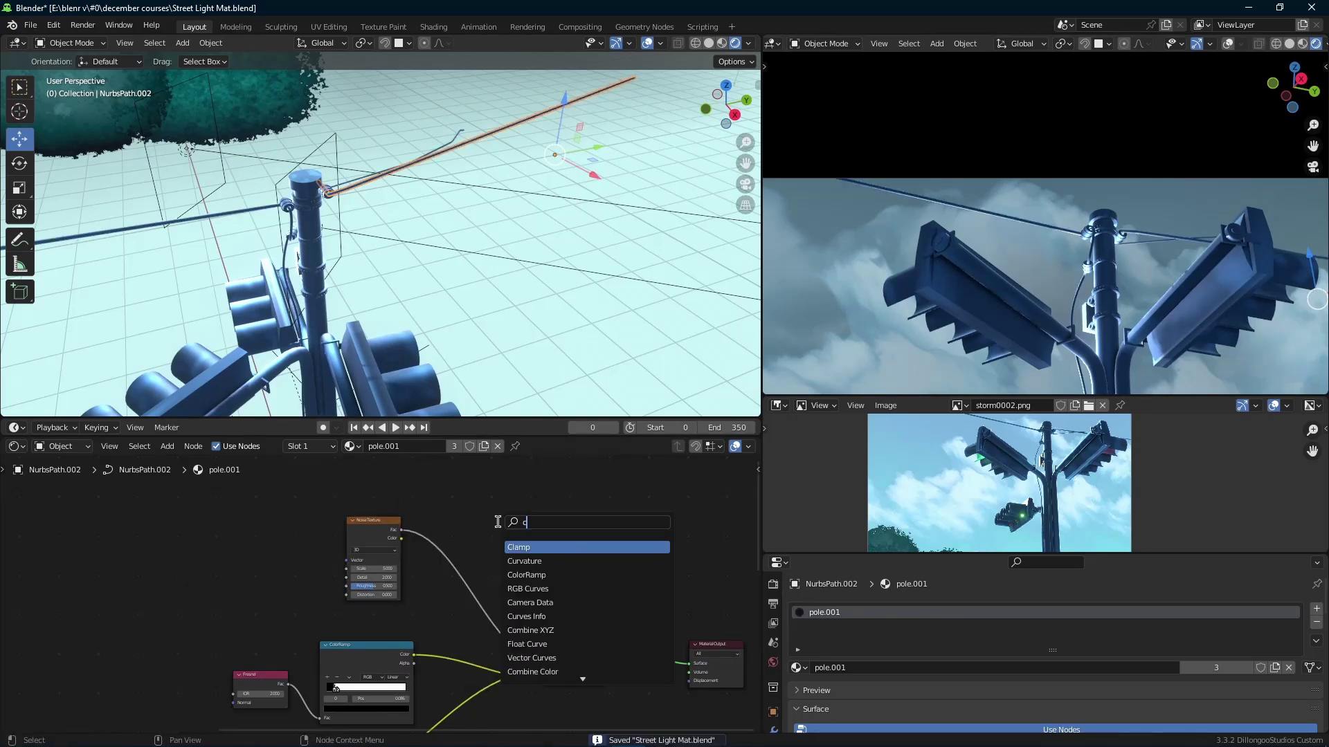
pyautogui.click(527, 575)
pyautogui.click(470, 575)
pyautogui.scroll(3, 465, 583)
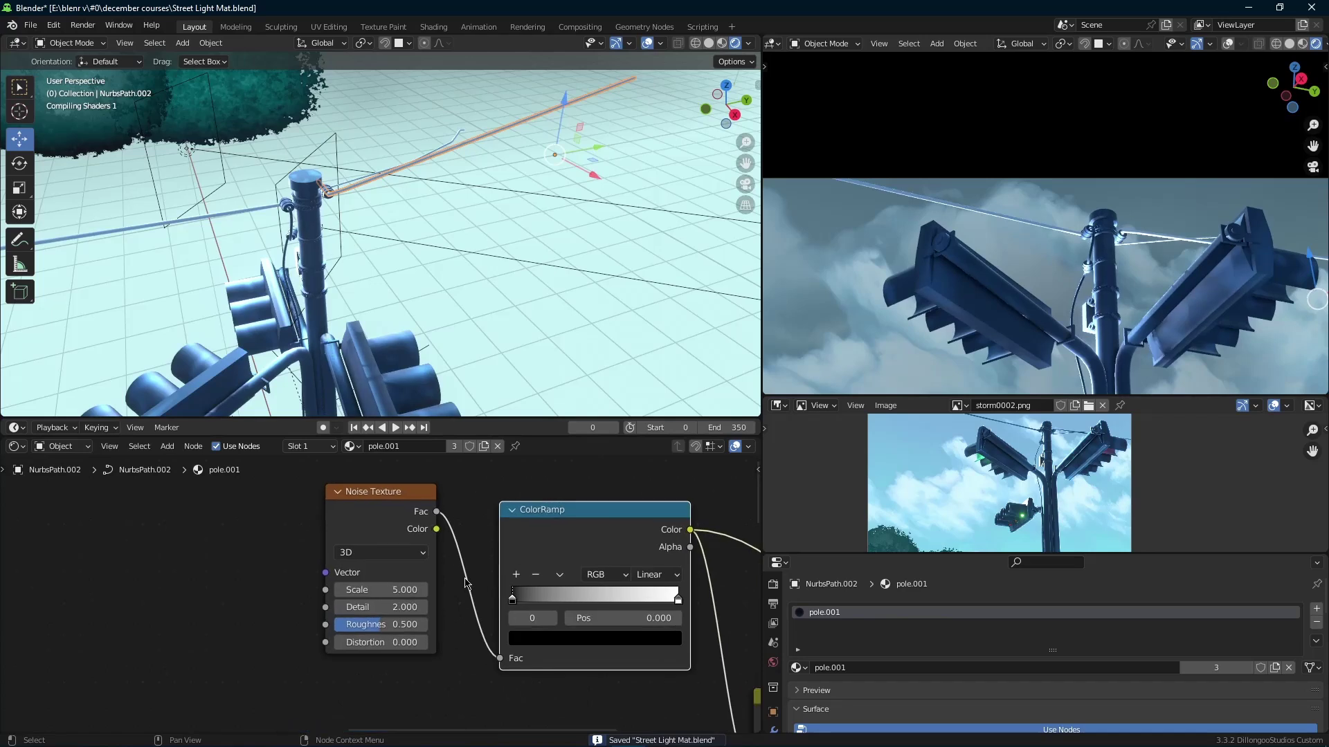
pyautogui.scroll(-1, 465, 583)
pyautogui.moveTo(492, 598); pyautogui.dragTo(549, 597)
pyautogui.moveTo(388, 590); pyautogui.dragTo(498, 590)
pyautogui.scroll(-5, 384, 592)
pyautogui.moveTo(498, 617); pyautogui.dragTo(392, 571, button='middle')
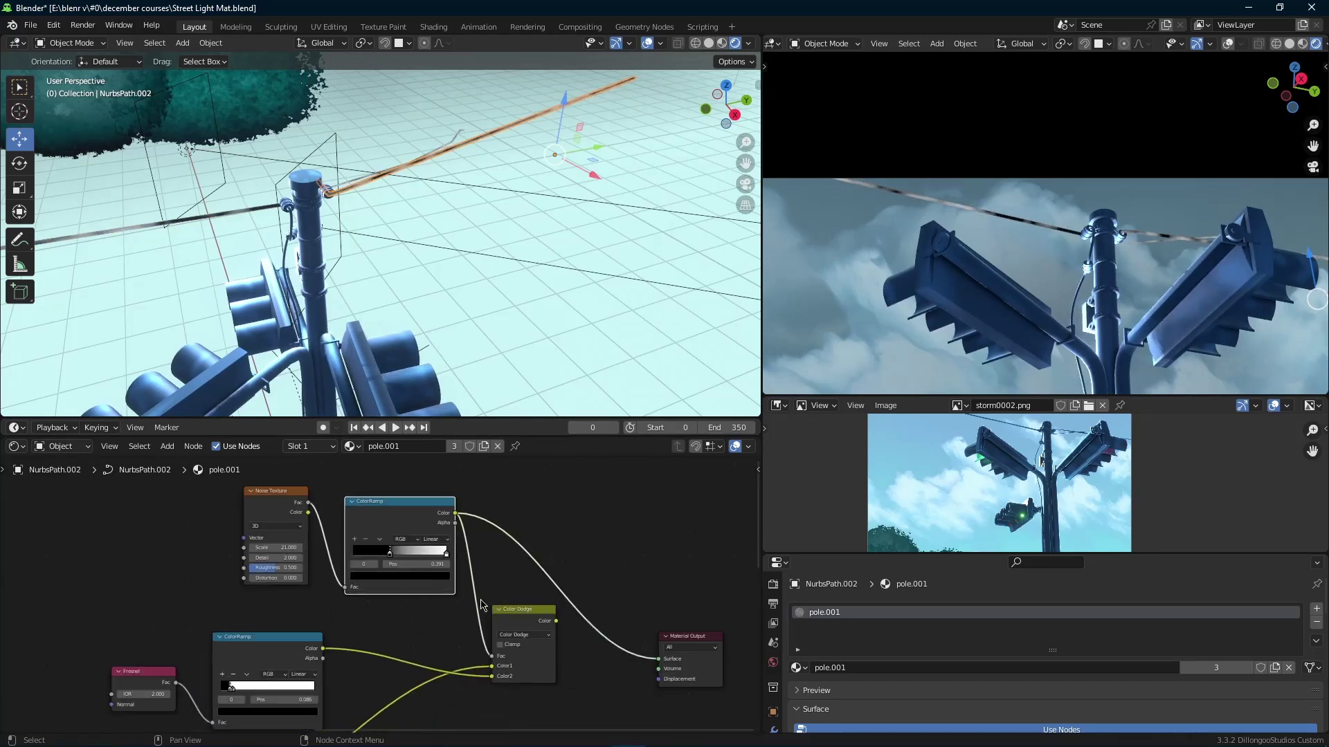
pyautogui.keyDown('ctrl'); pyautogui.keyDown('shift'); pyautogui.click(519, 612); pyautogui.keyUp('shift'); pyautogui.keyUp('ctrl')
# Set the black stop of the noise ColorRamp to 0.068 and render the image to check the cables
pyautogui.scroll(8, 388, 594)
pyautogui.scroll(3, 851, 304)
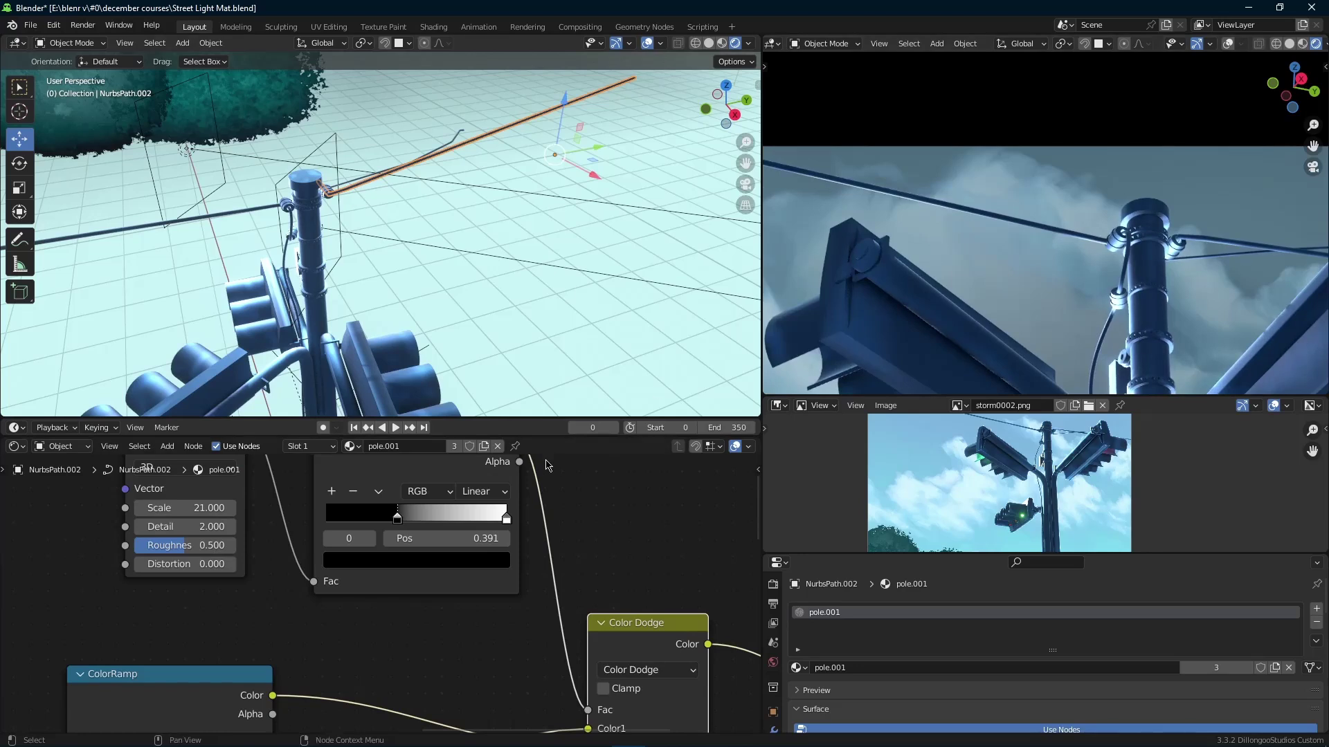
pyautogui.scroll(3, 543, 481)
pyautogui.moveTo(540, 498); pyautogui.dragTo(327, 498)
pyautogui.scroll(-6, 1001, 292)
pyautogui.scroll(4, 1001, 292)
pyautogui.press('F12')
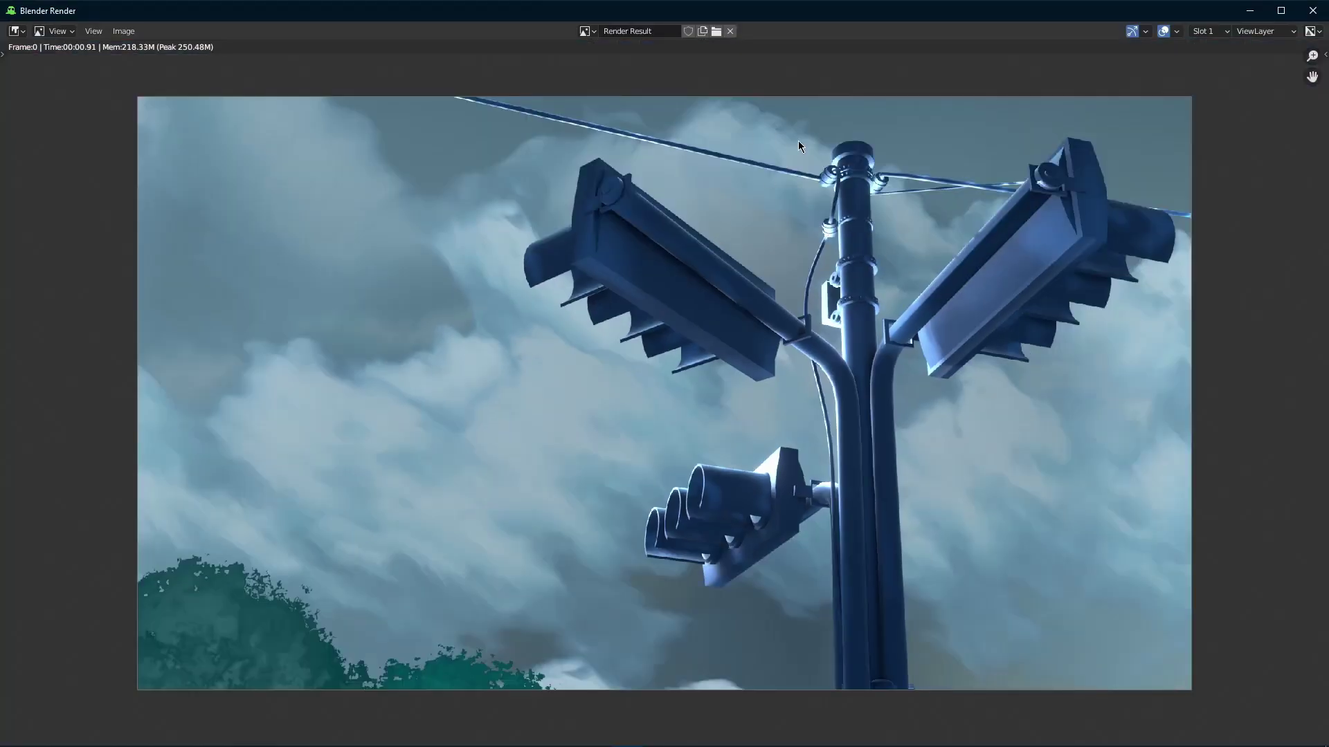
pyautogui.press('Escape')
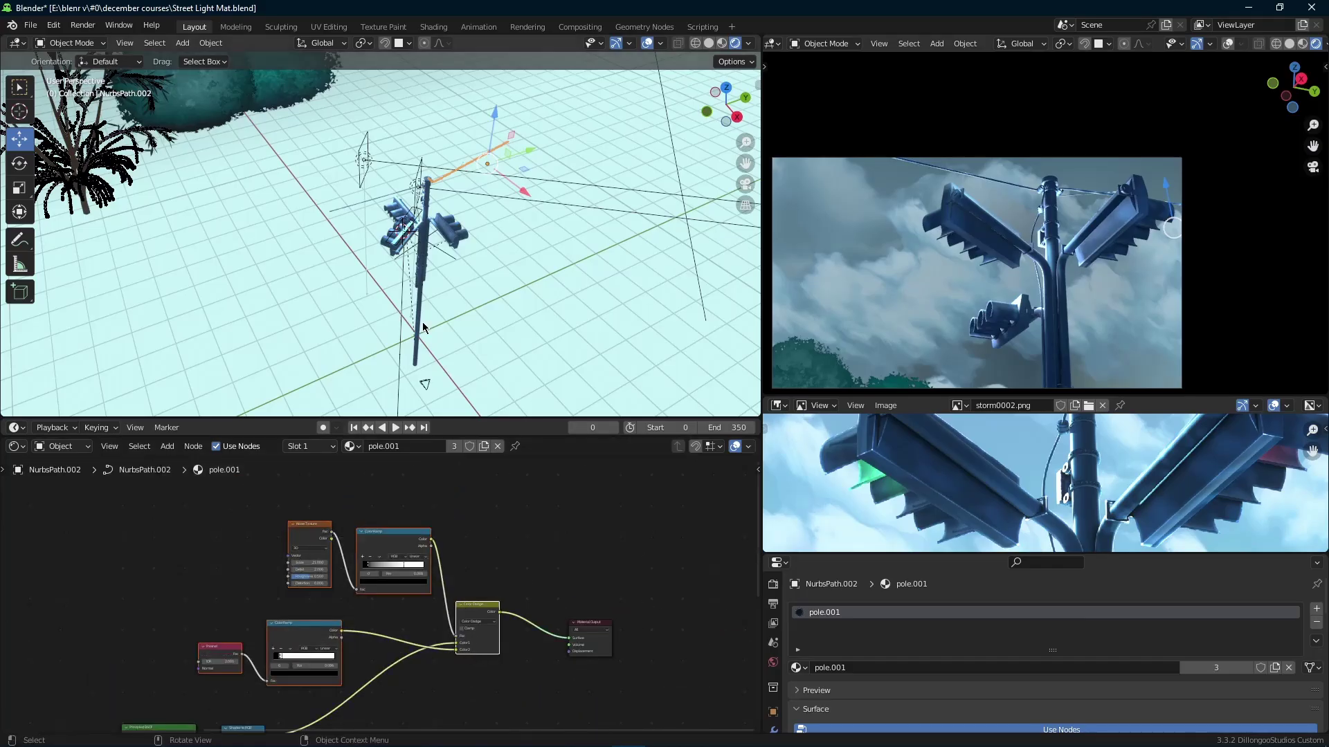
# Copy the Fresnel and noise Color Dodge setup into the pole material, wire it between Shader to RGB and Material Output, and save the file
pyautogui.scroll(8, 423, 322)
pyautogui.click(508, 297)
pyautogui.scroll(-4, 457, 654)
pyautogui.moveTo(428, 654); pyautogui.dragTo(428, 592, button='middle')
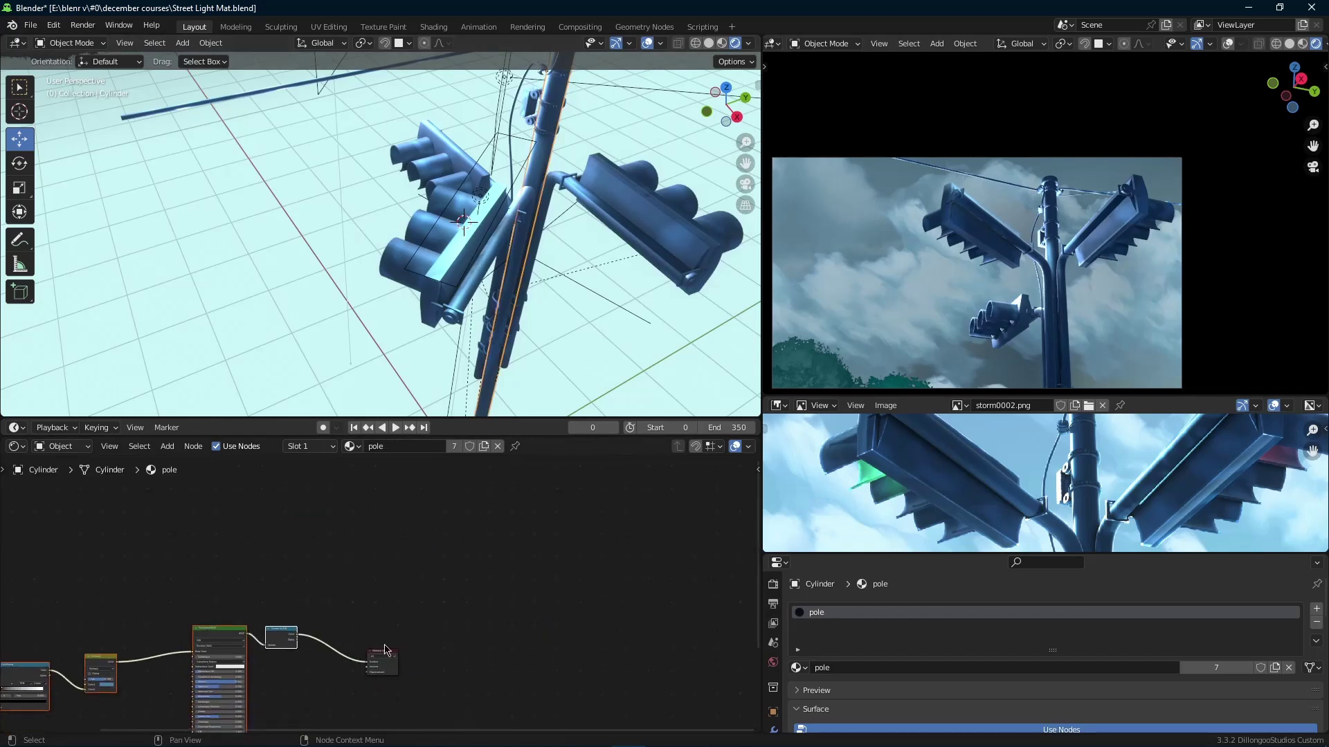
pyautogui.moveTo(386, 651); pyautogui.dragTo(524, 567)
pyautogui.hotkey('ctrl', 'v')
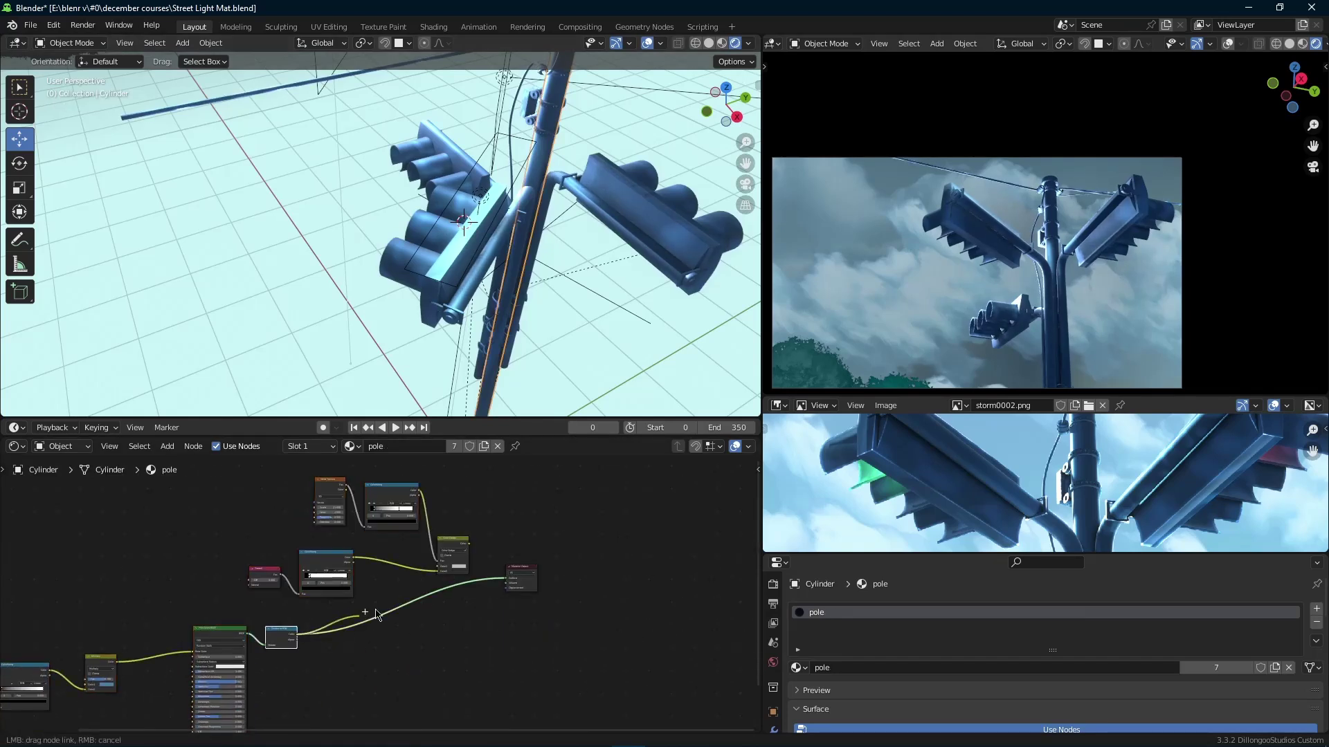
pyautogui.keyDown('ctrl'); pyautogui.keyDown('shift'); pyautogui.click(453, 547); pyautogui.keyUp('shift'); pyautogui.keyUp('ctrl')
pyautogui.scroll(3, 1045, 307)
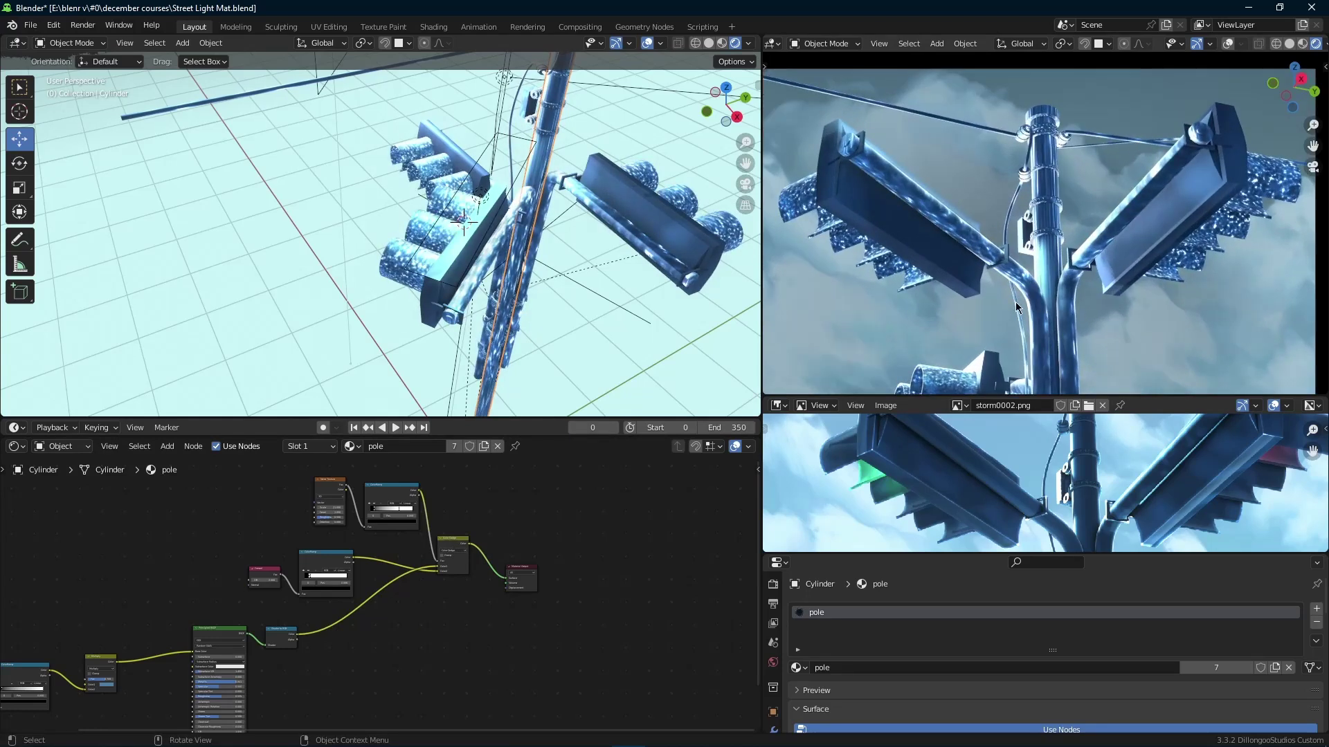
pyautogui.scroll(4, 304, 492)
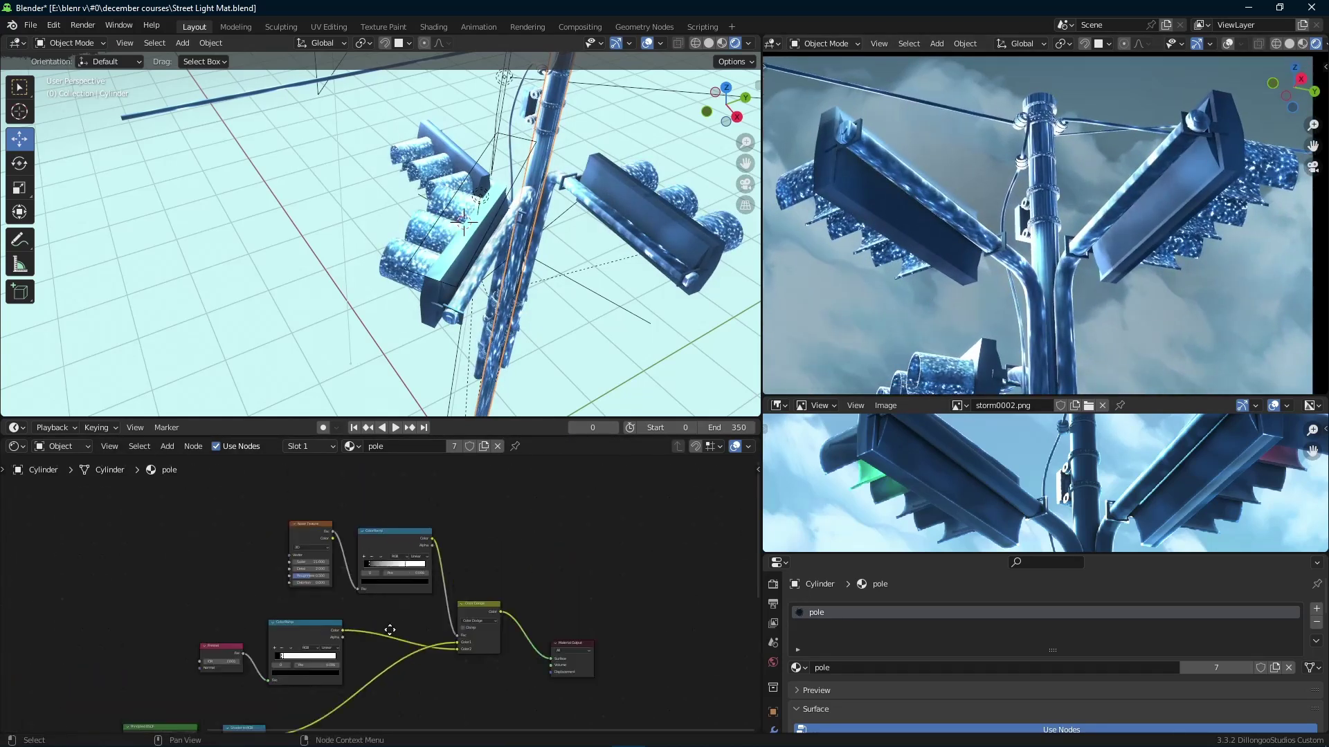
pyautogui.hotkey('ctrl', 's')
# Preview the pole material's Fresnel ColorRamp, set its black stop to 0.127, and reconnect Color Dodge to the Material Output
pyautogui.moveTo(377, 637); pyautogui.dragTo(443, 587, button='middle')
pyautogui.scroll(6, 415, 602)
pyautogui.moveTo(355, 617)
pyautogui.mouseDown()
pyautogui.moveTo(374, 618)
pyautogui.moveTo(358, 616)
pyautogui.mouseUp()
pyautogui.scroll(-5, 382, 596)
pyautogui.scroll(-3, 824, 374)
pyautogui.moveTo(564, 589); pyautogui.dragTo(545, 595, button='middle')
pyautogui.scroll(9, 408, 631)
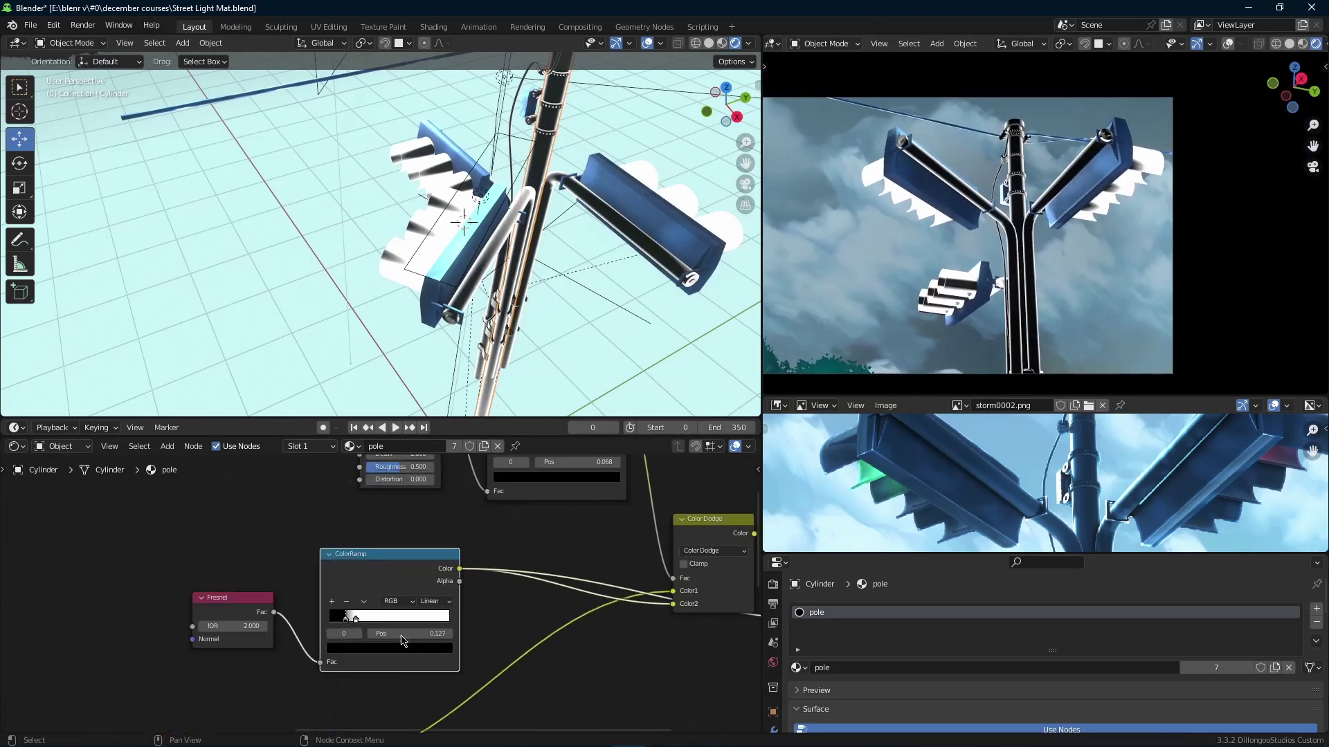
pyautogui.scroll(-7, 638, 554)
pyautogui.keyDown('ctrl'); pyautogui.keyDown('shift'); pyautogui.click(737, 511); pyautogui.keyUp('shift'); pyautogui.keyUp('ctrl')
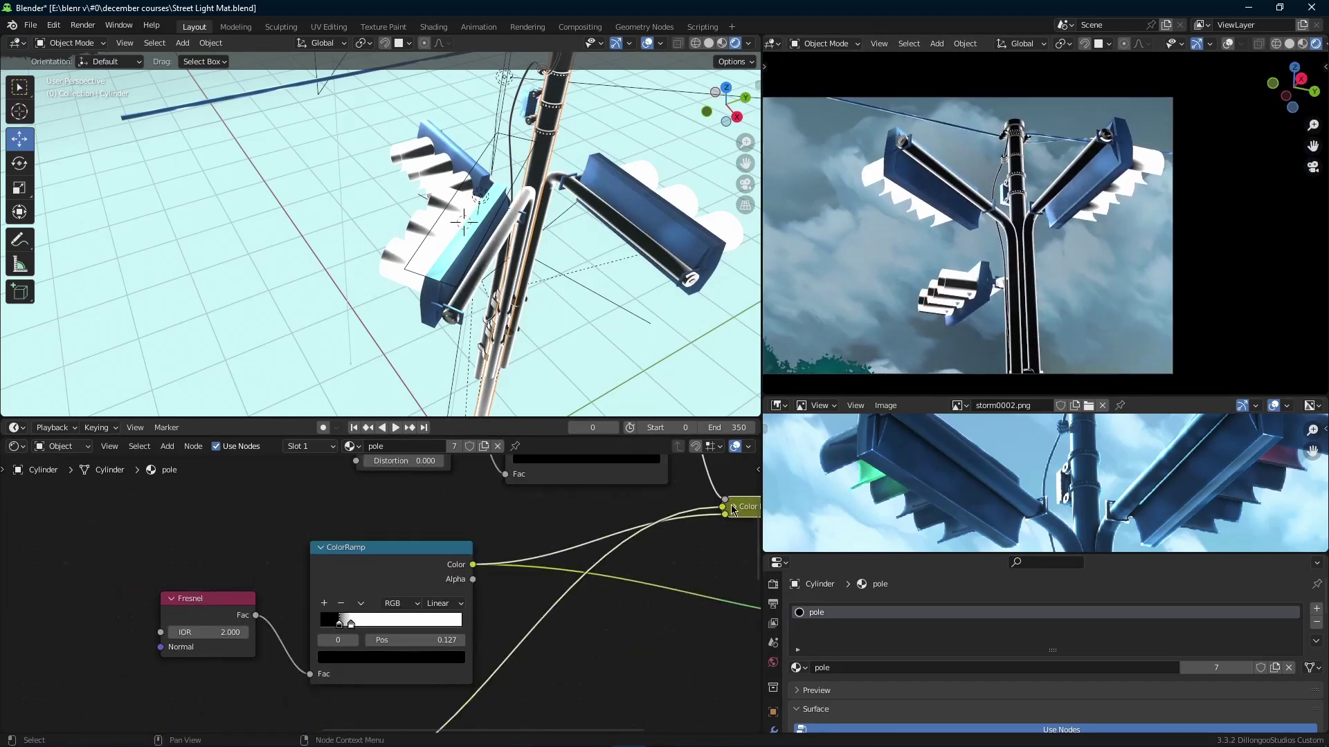
pyautogui.scroll(-2, 734, 510)
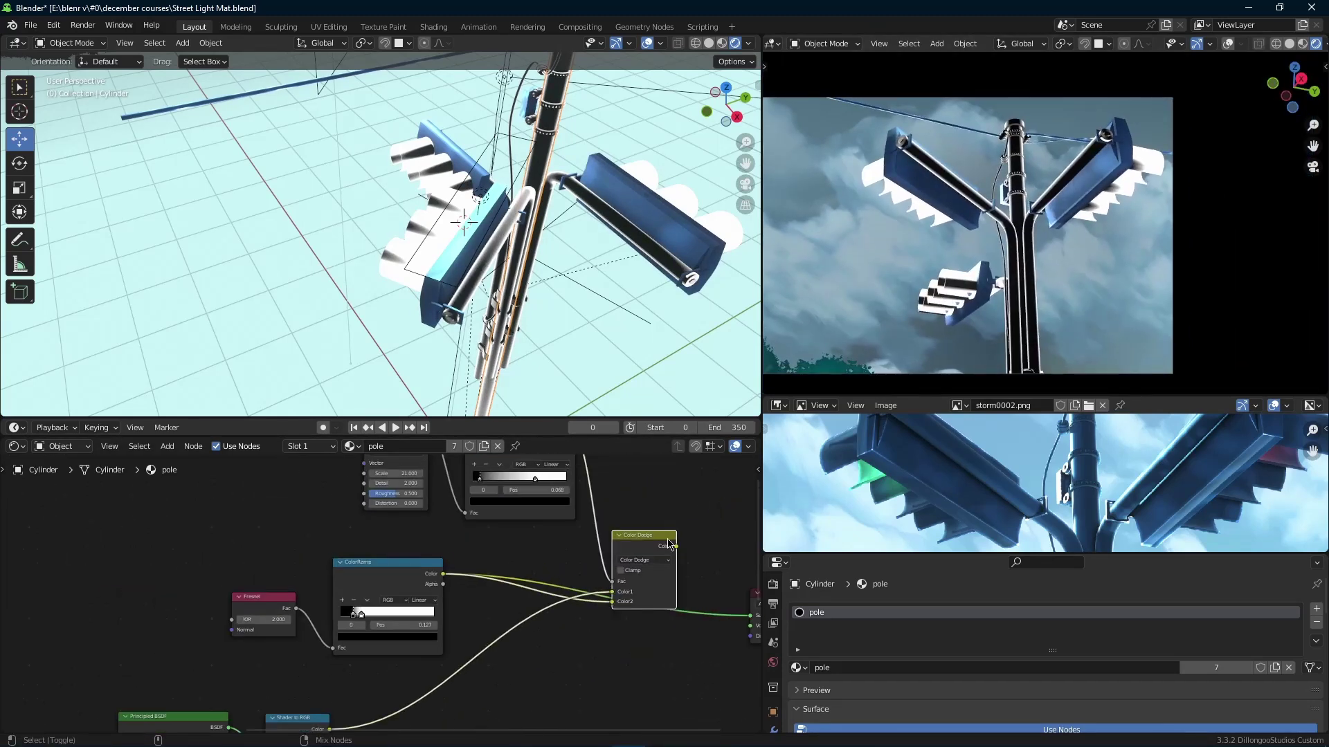
# Give the traffic light visors their own material copy pole.002, connect Shader to RGB to the output, and delete the Fresnel and noise nodes
pyautogui.scroll(3, 963, 297)
pyautogui.click(962, 297)
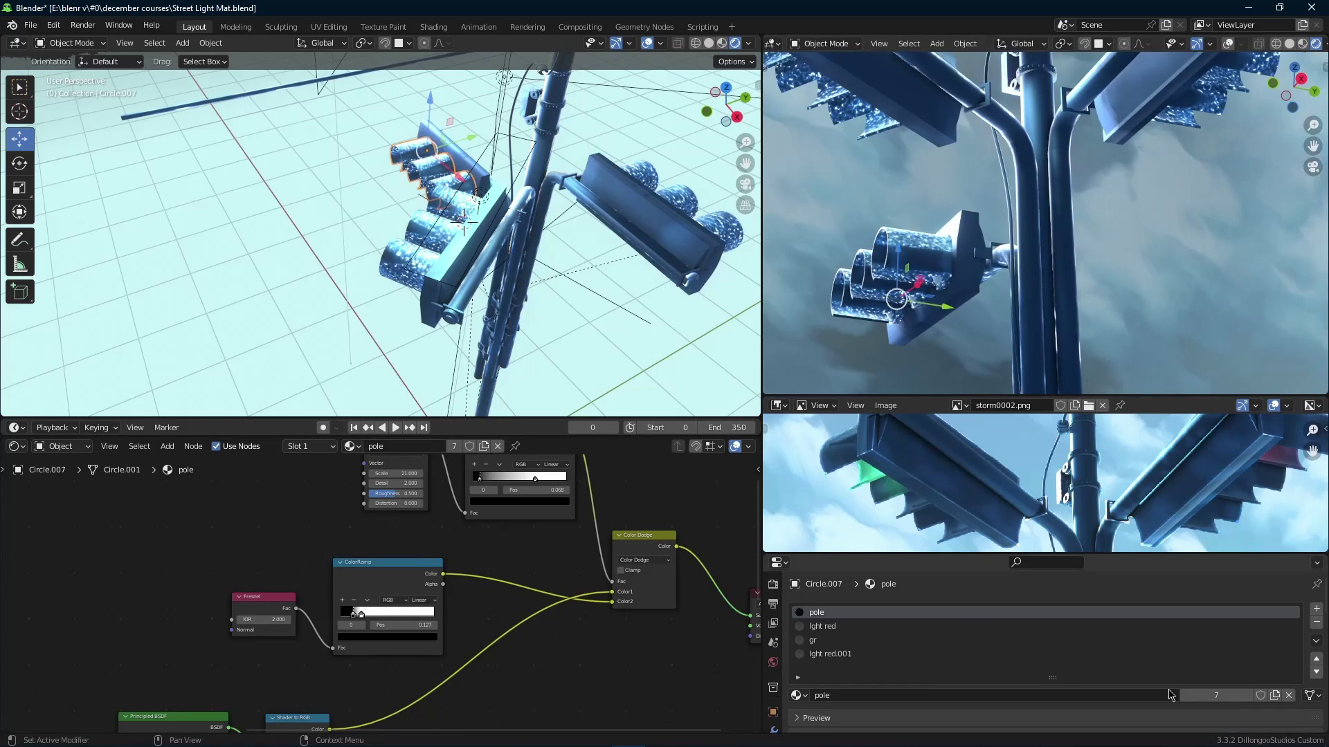
pyautogui.scroll(-3, 498, 595)
pyautogui.keyDown('ctrl'); pyautogui.keyDown('shift'); pyautogui.click(322, 690); pyautogui.keyUp('shift'); pyautogui.keyUp('ctrl')
pyautogui.scroll(-4, 353, 601)
pyautogui.moveTo(316, 516); pyautogui.dragTo(544, 609)
pyautogui.press('x')
pyautogui.scroll(-3, 1178, 84)
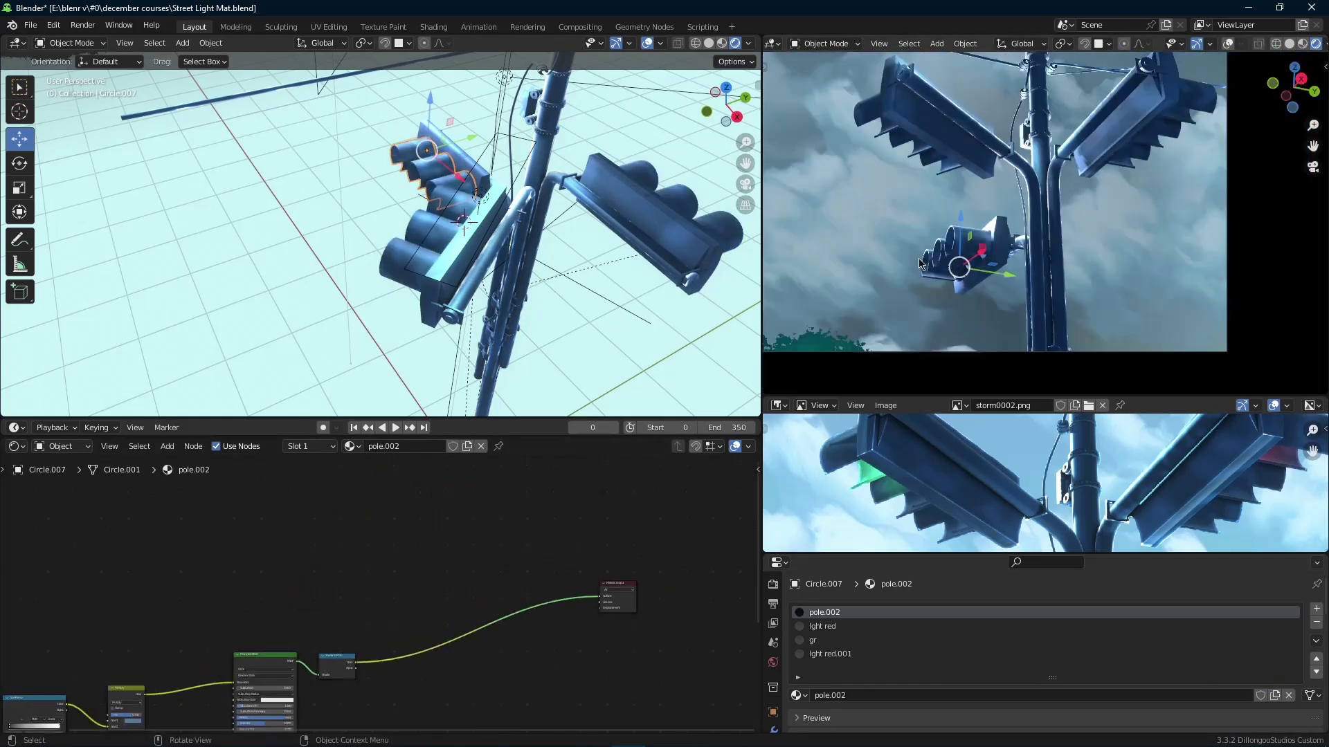
pyautogui.keyDown('shift'); pyautogui.moveTo(1179, 84); pyautogui.dragTo(1169, 130, button='middle'); pyautogui.keyUp('shift')
pyautogui.scroll(4, 1097, 130)
pyautogui.keyDown('shift'); pyautogui.moveTo(1099, 181); pyautogui.dragTo(1138, 239, button='middle'); pyautogui.keyUp('shift')
pyautogui.scroll(-3, 1135, 220)
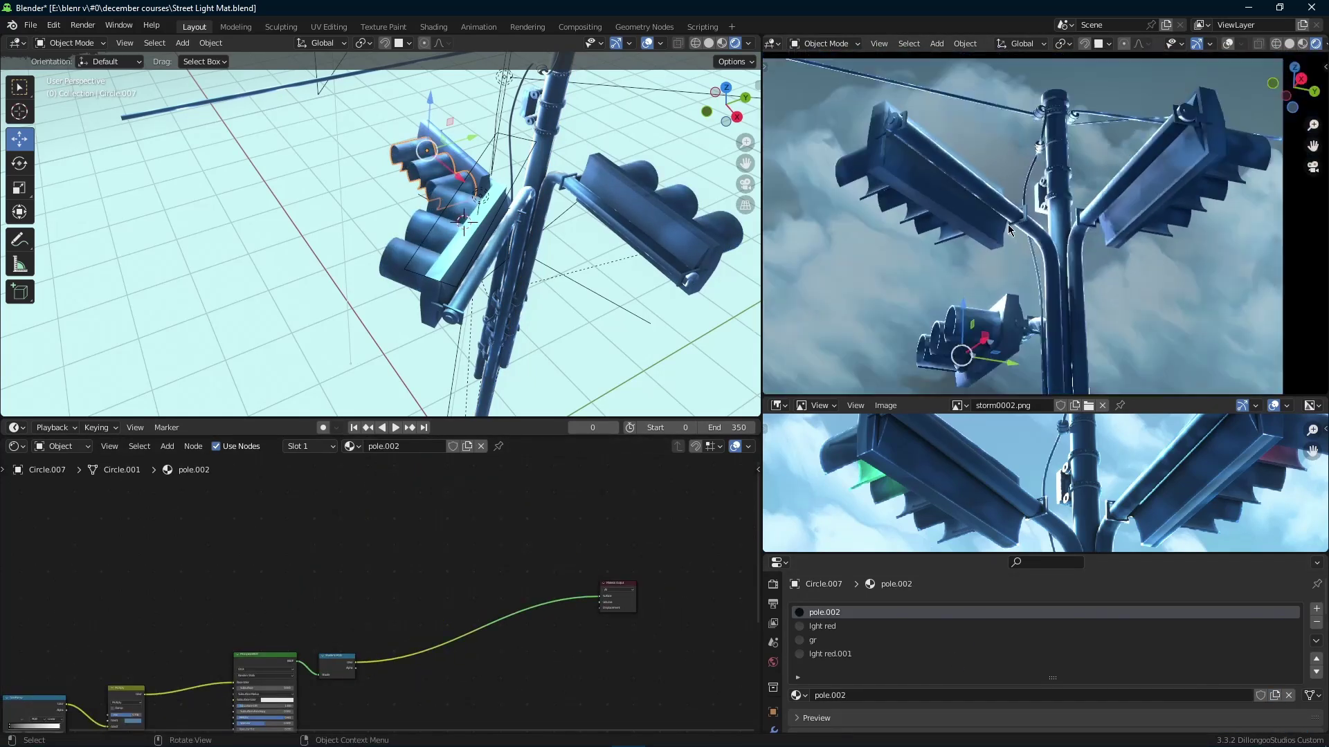
# Save the file, open the traffic light housing's pole 2nd material, and add an Ambient Occlusion node previewed through the output
pyautogui.click(532, 210)
pyautogui.scroll(2, 539, 547)
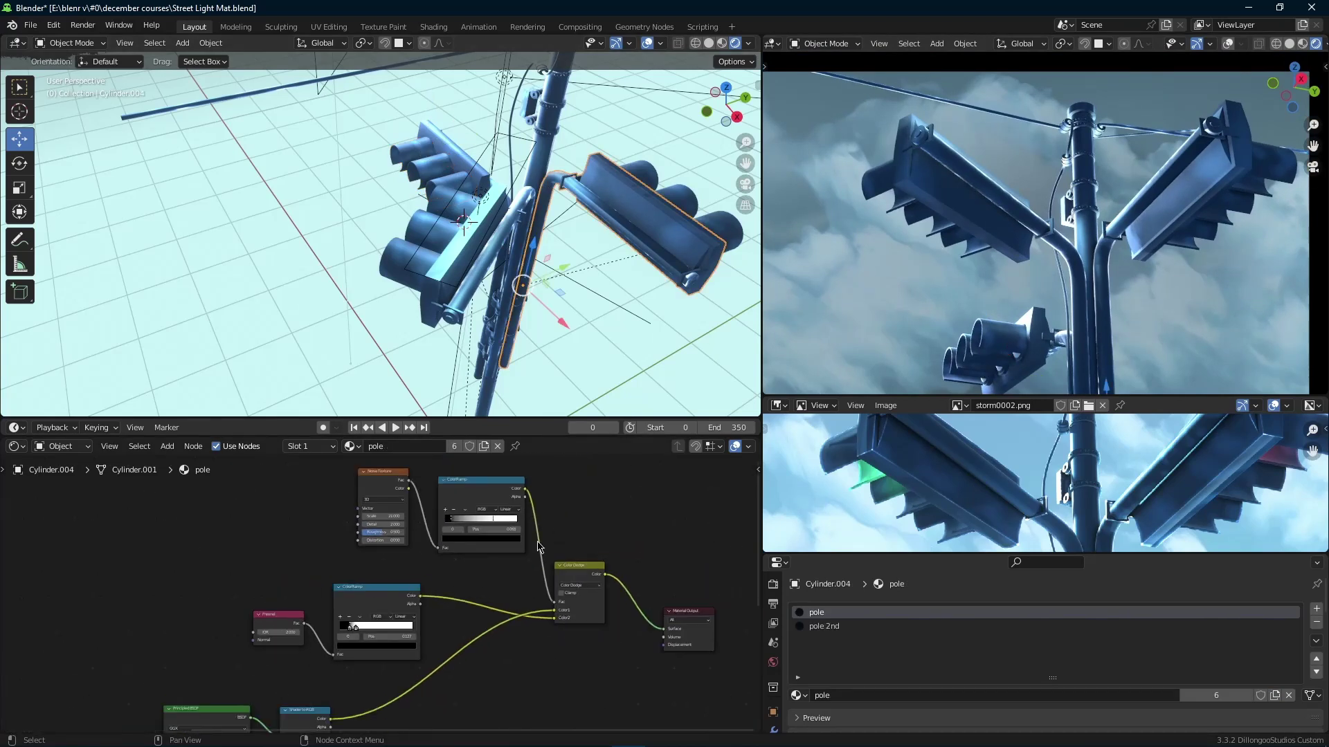
pyautogui.click(907, 192)
pyautogui.hotkey('ctrl', 's')
pyautogui.scroll(2, 362, 577)
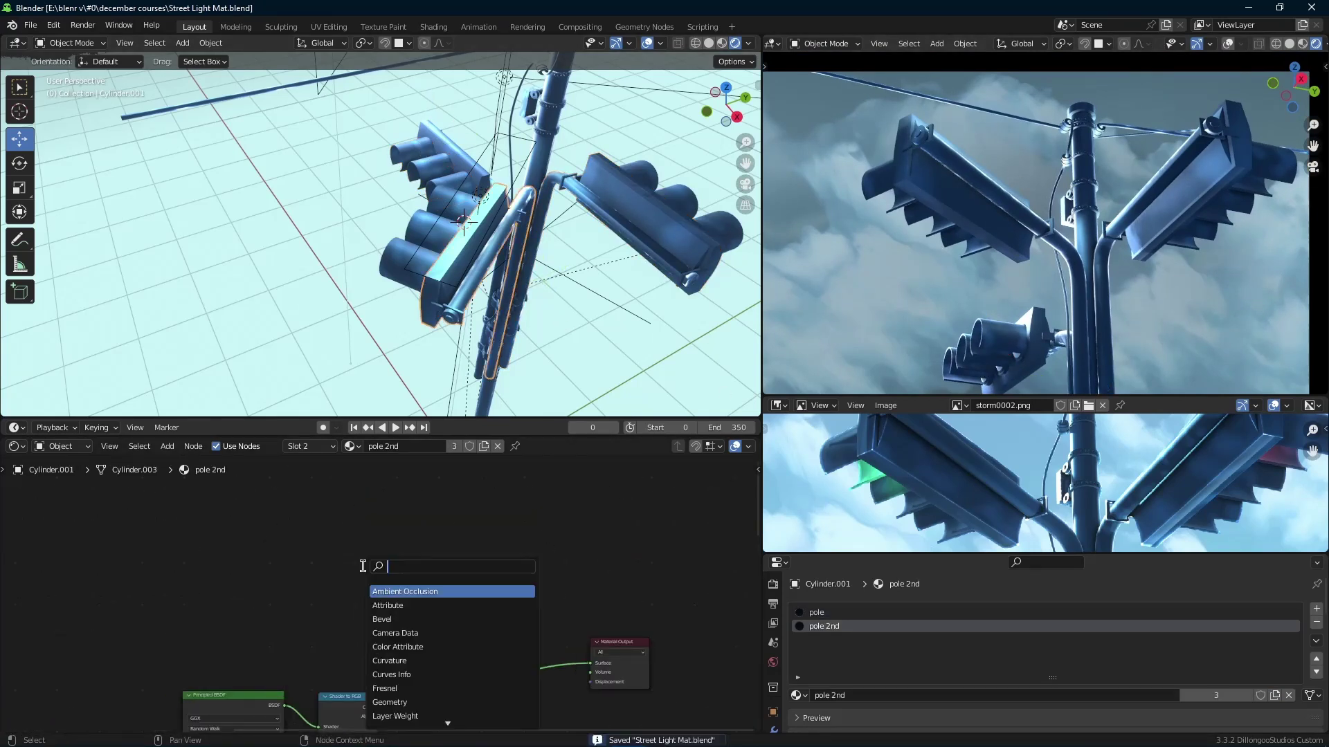
pyautogui.press('Return')
pyautogui.click(299, 595)
pyautogui.scroll(2, 311, 604)
pyautogui.keyDown('ctrl'); pyautogui.keyDown('shift'); pyautogui.click(301, 608); pyautogui.keyUp('shift'); pyautogui.keyUp('ctrl')
# Add a ColorRamp after the Ambient Occlusion node, flip its colors, and move the white stop to 0.795
pyautogui.moveTo(453, 588); pyautogui.dragTo(572, 478, button='middle')
pyautogui.write('co')
pyautogui.press('Return')
pyautogui.click(490, 476)
pyautogui.moveTo(489, 475); pyautogui.dragTo(434, 518, button='middle')
pyautogui.moveTo(478, 594)
pyautogui.mouseDown()
pyautogui.moveTo(598, 594)
pyautogui.moveTo(572, 600)
pyautogui.mouseUp()
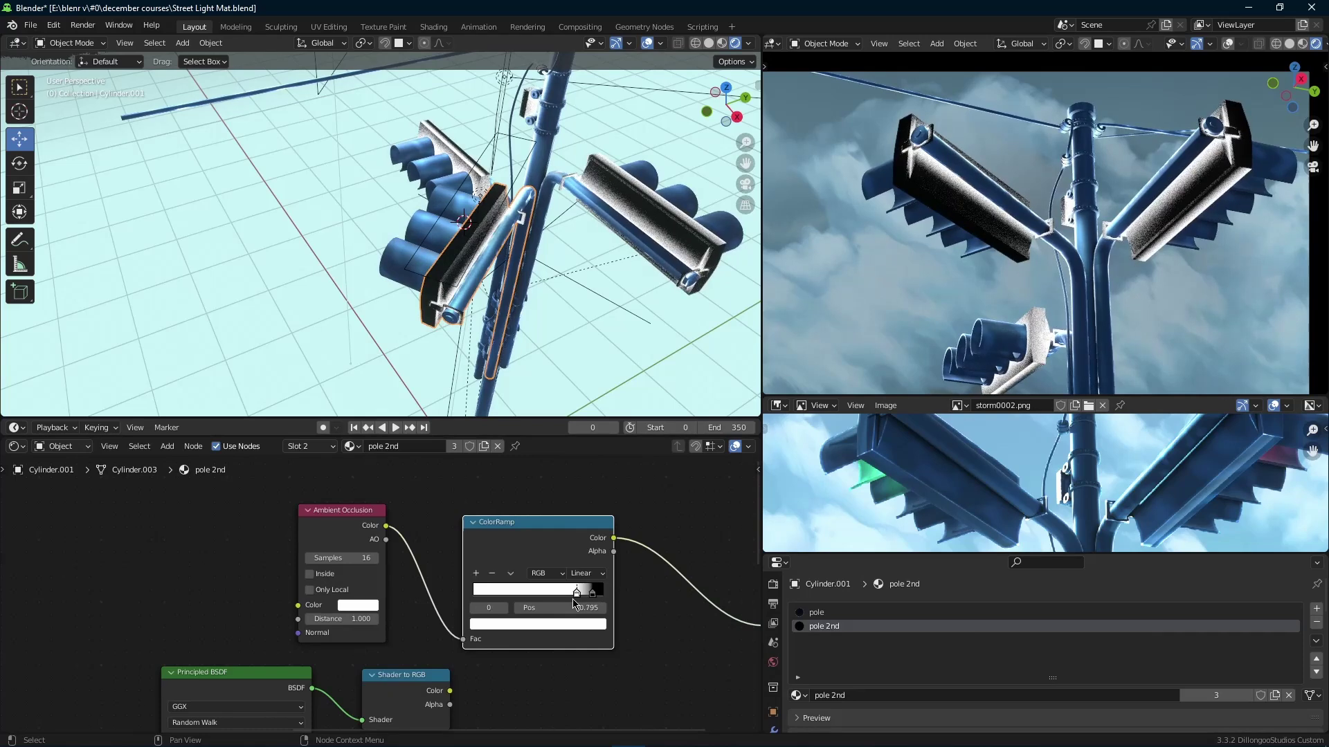
# Enable Inside on Ambient Occlusion with a Distance of 0.2, and set the ramp's white stop to 0.059 and black stop to 0.114
pyautogui.click(356, 577)
pyautogui.scroll(2, 367, 581)
pyautogui.moveTo(537, 590); pyautogui.dragTo(505, 592)
pyautogui.moveTo(646, 588)
pyautogui.mouseDown()
pyautogui.moveTo(510, 594)
pyautogui.moveTo(594, 602)
pyautogui.mouseUp()
pyautogui.moveTo(506, 593)
pyautogui.mouseDown()
pyautogui.moveTo(567, 594)
pyautogui.moveTo(550, 598)
pyautogui.mouseUp()
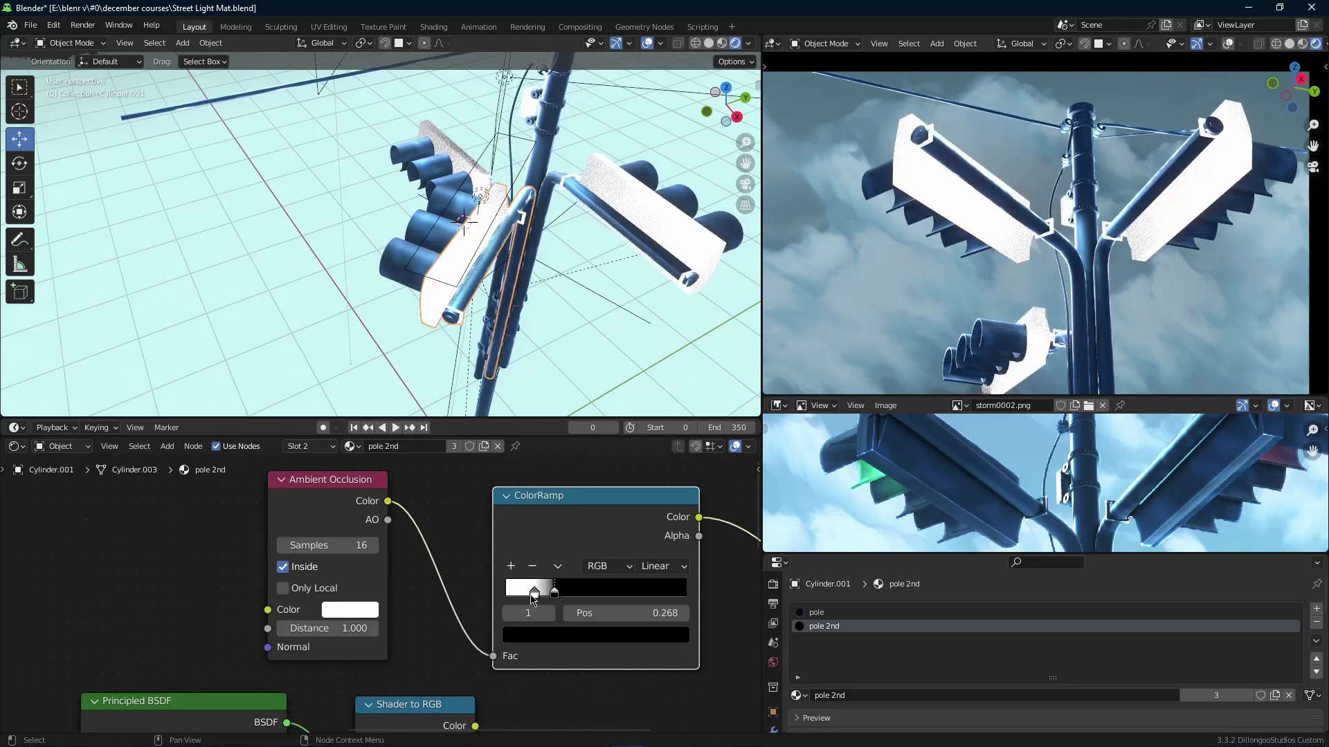
pyautogui.press('Escape')
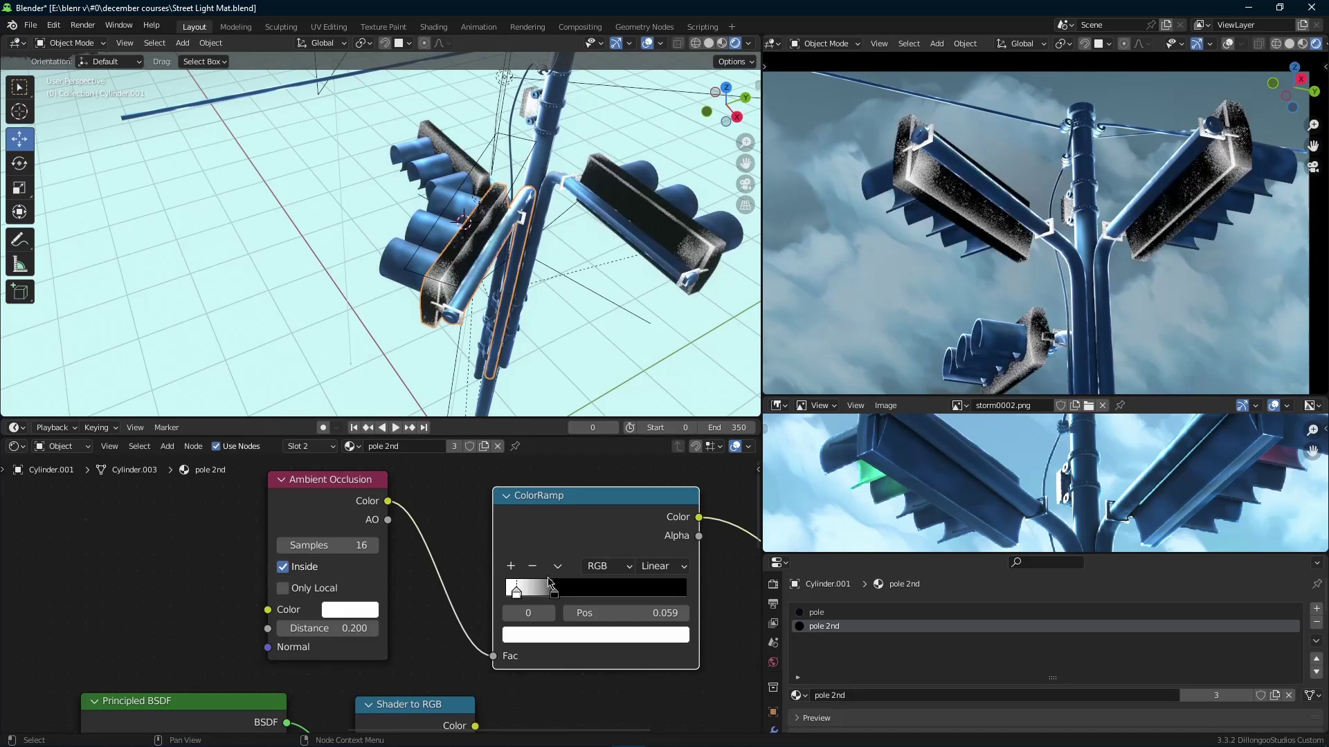
pyautogui.scroll(-3, 533, 554)
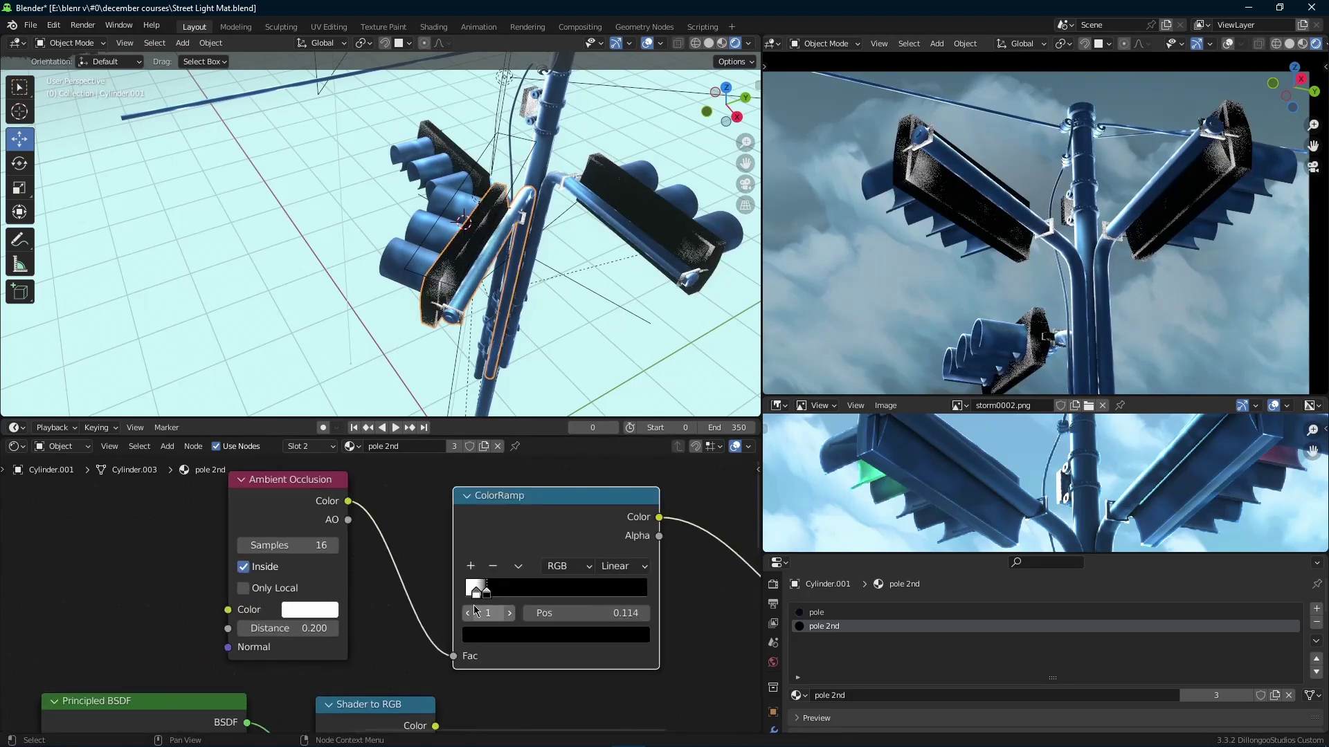
# Add a MixRGB node before the Material Output, with Shader to RGB in Color1 and the occlusion ColorRamp in Color2
pyautogui.hotkey('shift', 'a')
pyautogui.write('smix')
pyautogui.press('Return')
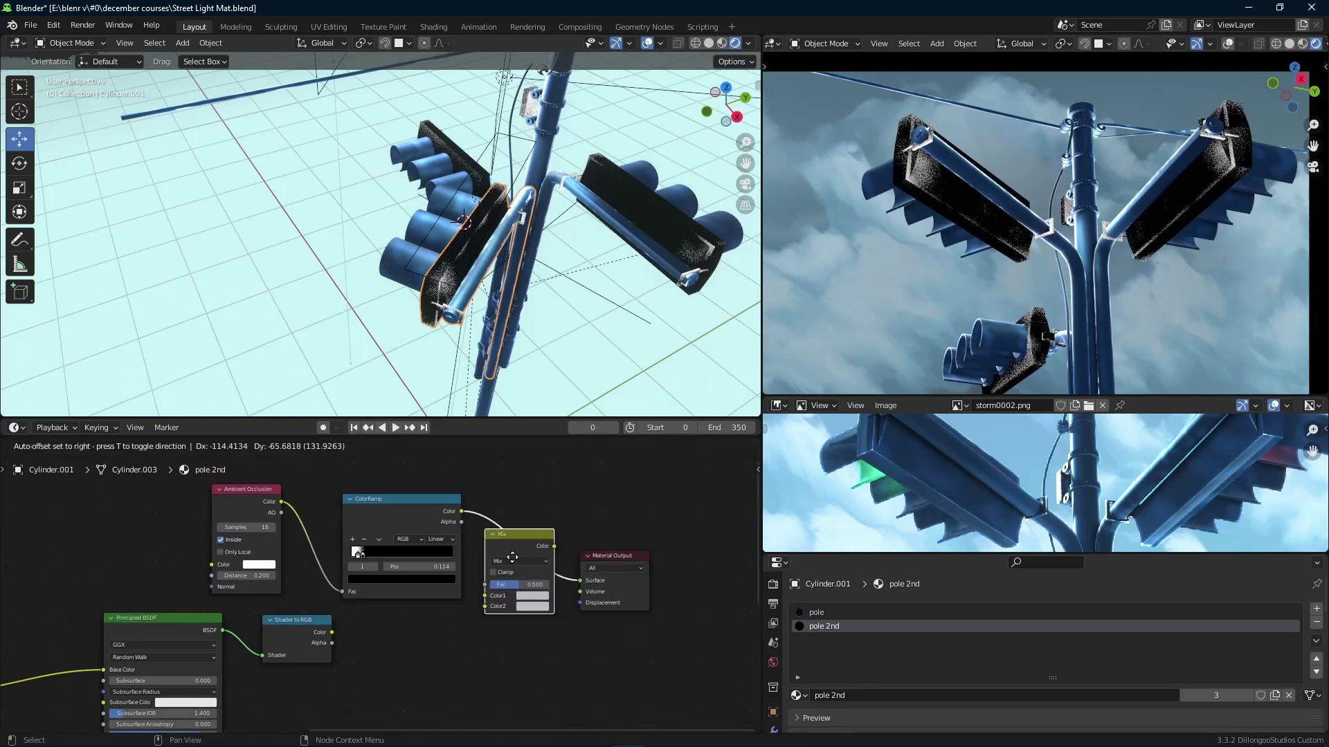
pyautogui.click(510, 554)
pyautogui.moveTo(332, 633); pyautogui.dragTo(544, 613)
# Try the Add and Soft Light blending modes on the mix node, and undo the Soft Light factor of 1
pyautogui.scroll(2, 508, 611)
pyautogui.click(620, 552)
pyautogui.click(606, 417)
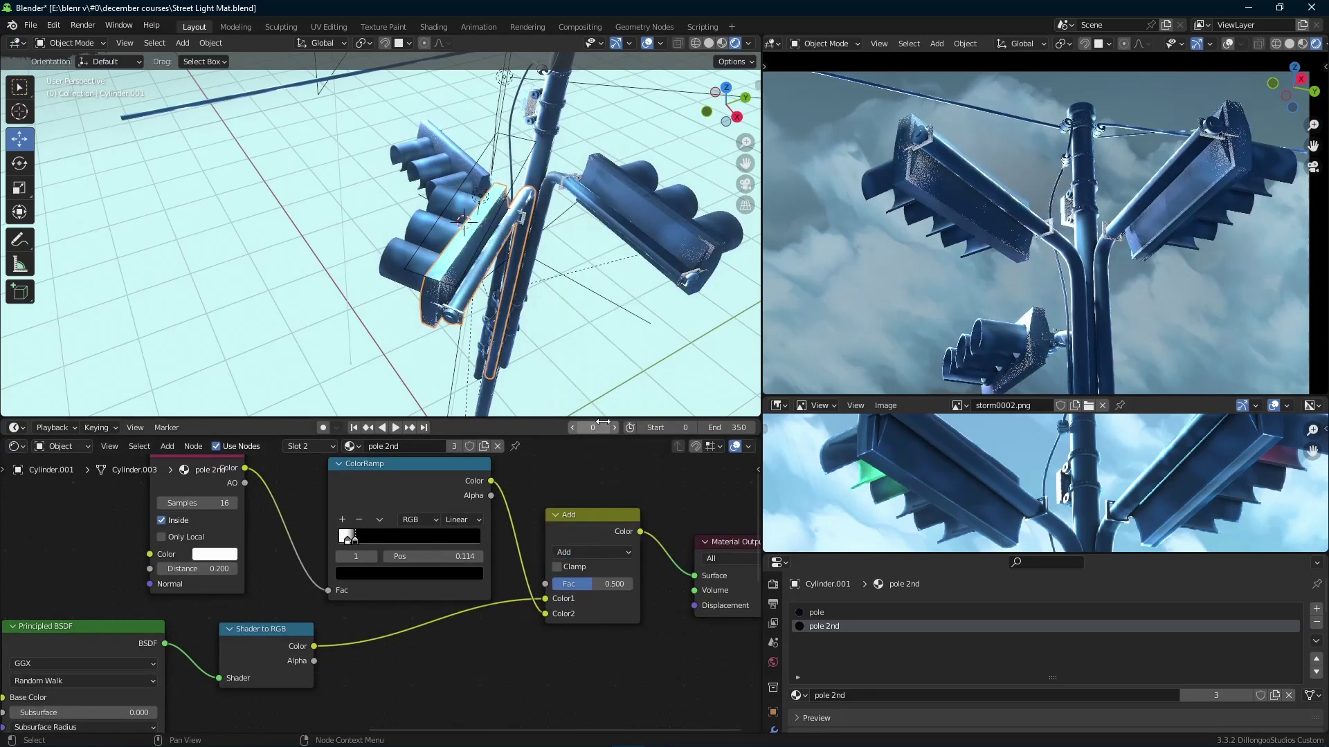
pyautogui.click(608, 553)
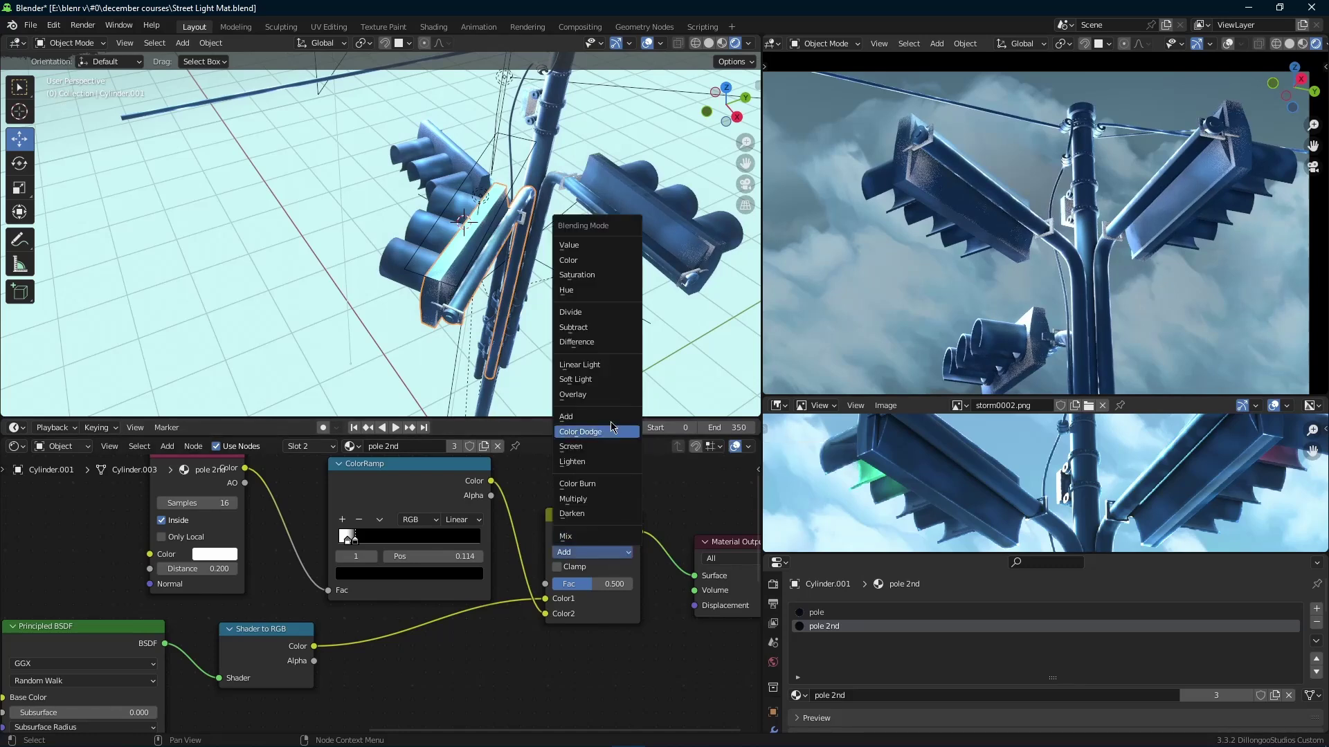
pyautogui.click(594, 380)
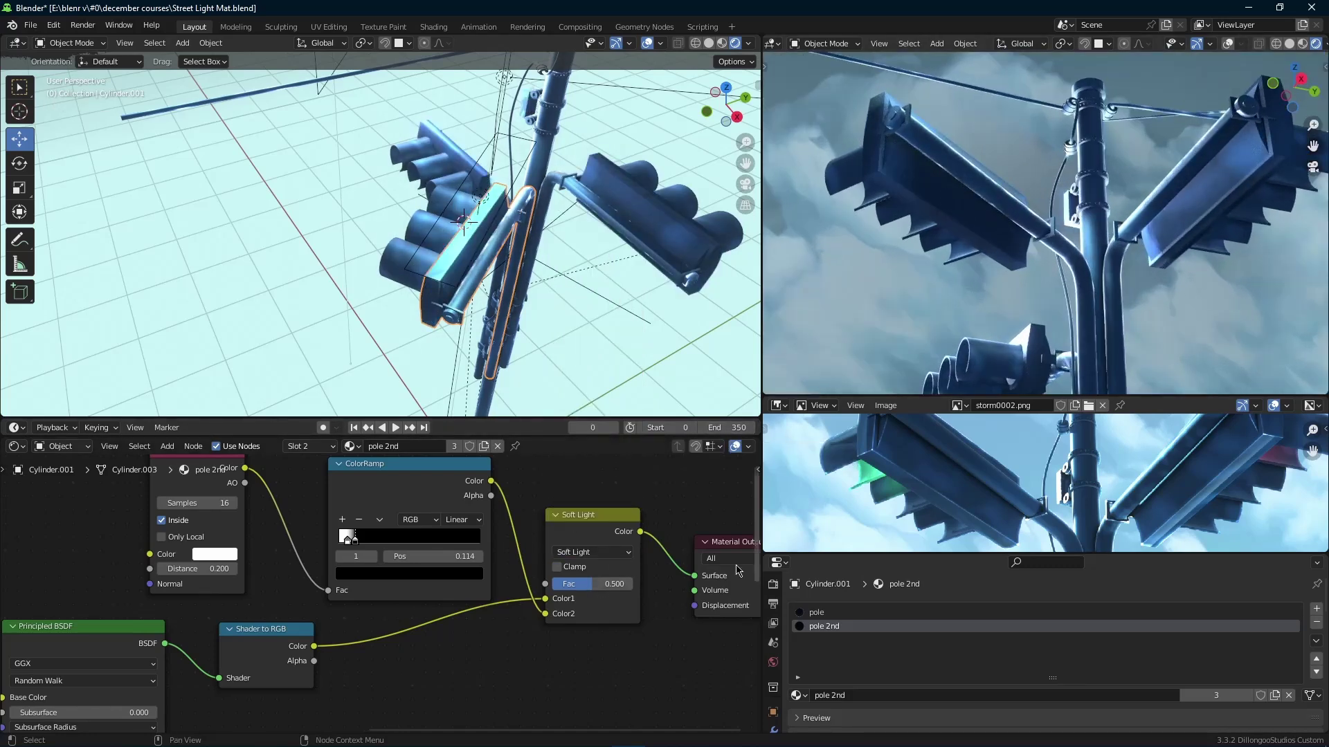
pyautogui.moveTo(604, 588); pyautogui.dragTo(633, 588)
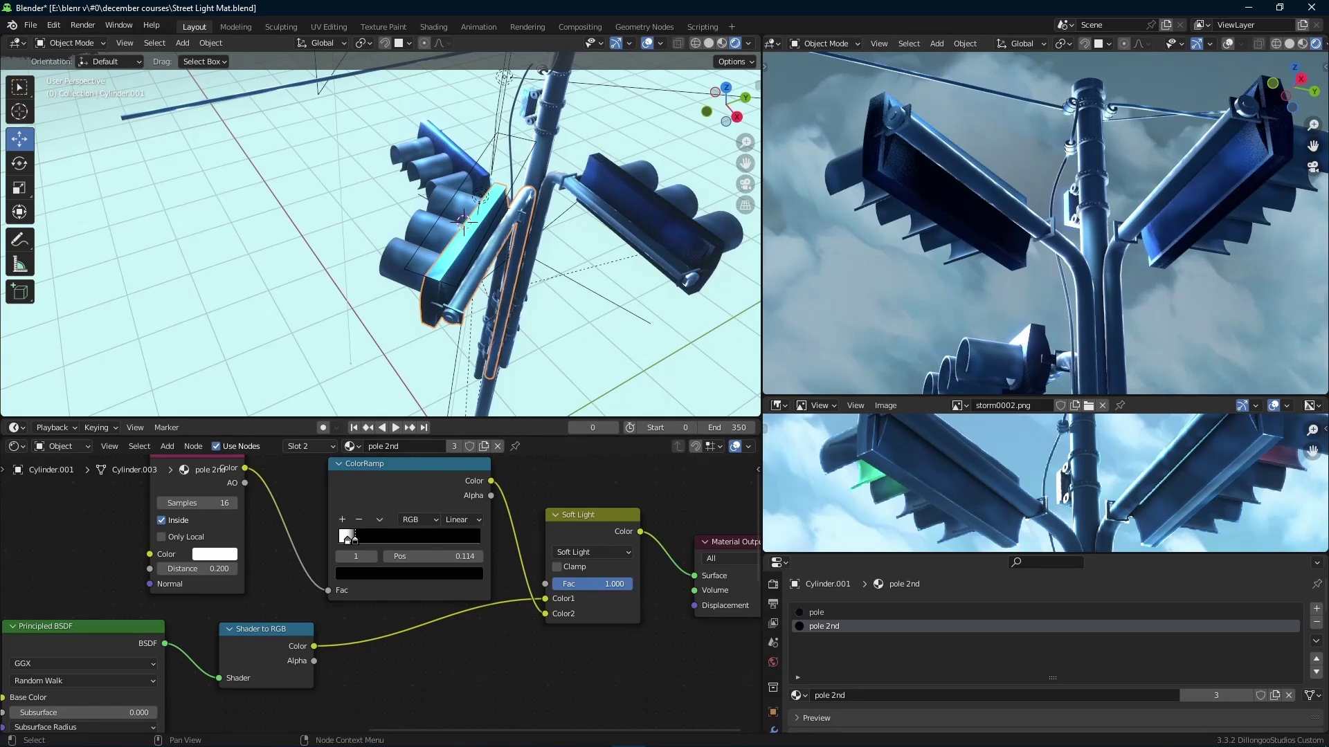
pyautogui.hotkey('ctrl', 'z')
# Try the Lighten and Overlay blending modes on the mix node and set the Ambient Occlusion Distance to 0.1
pyautogui.click(593, 553)
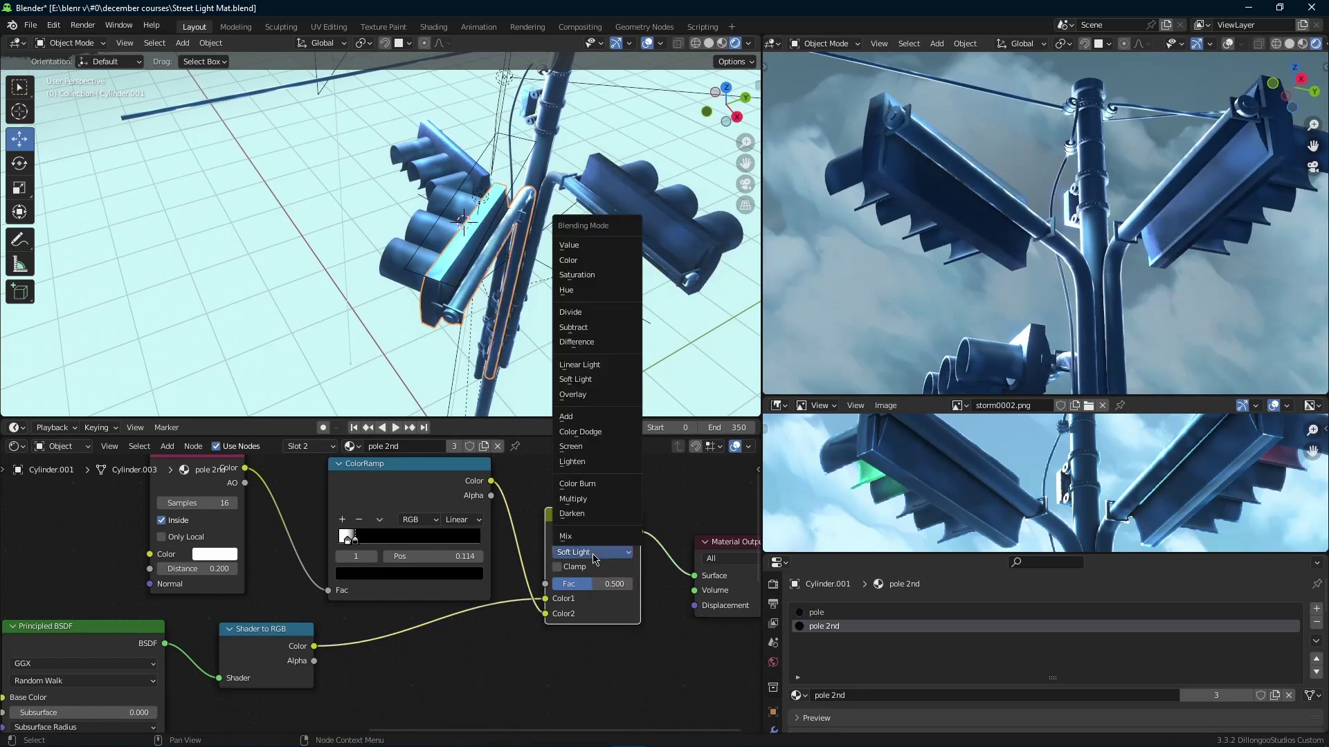
pyautogui.click(598, 461)
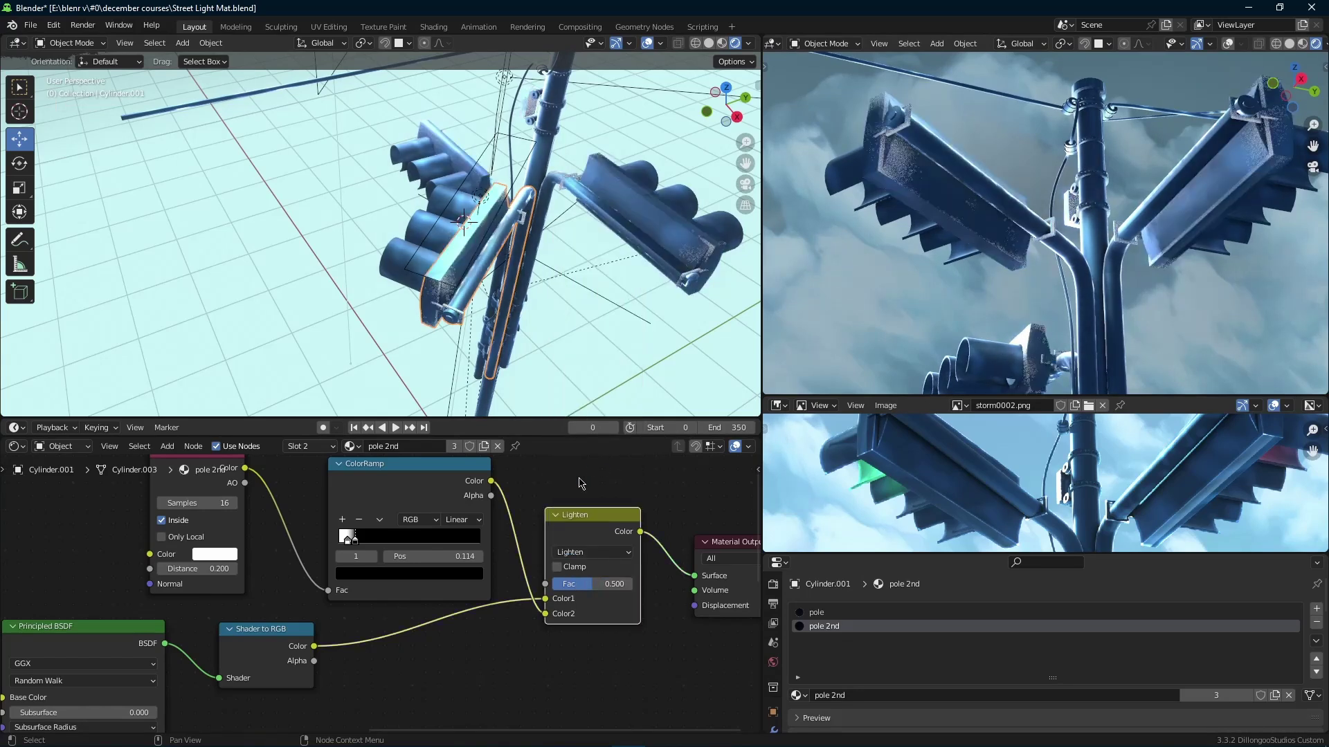
pyautogui.click(593, 553)
pyautogui.click(594, 396)
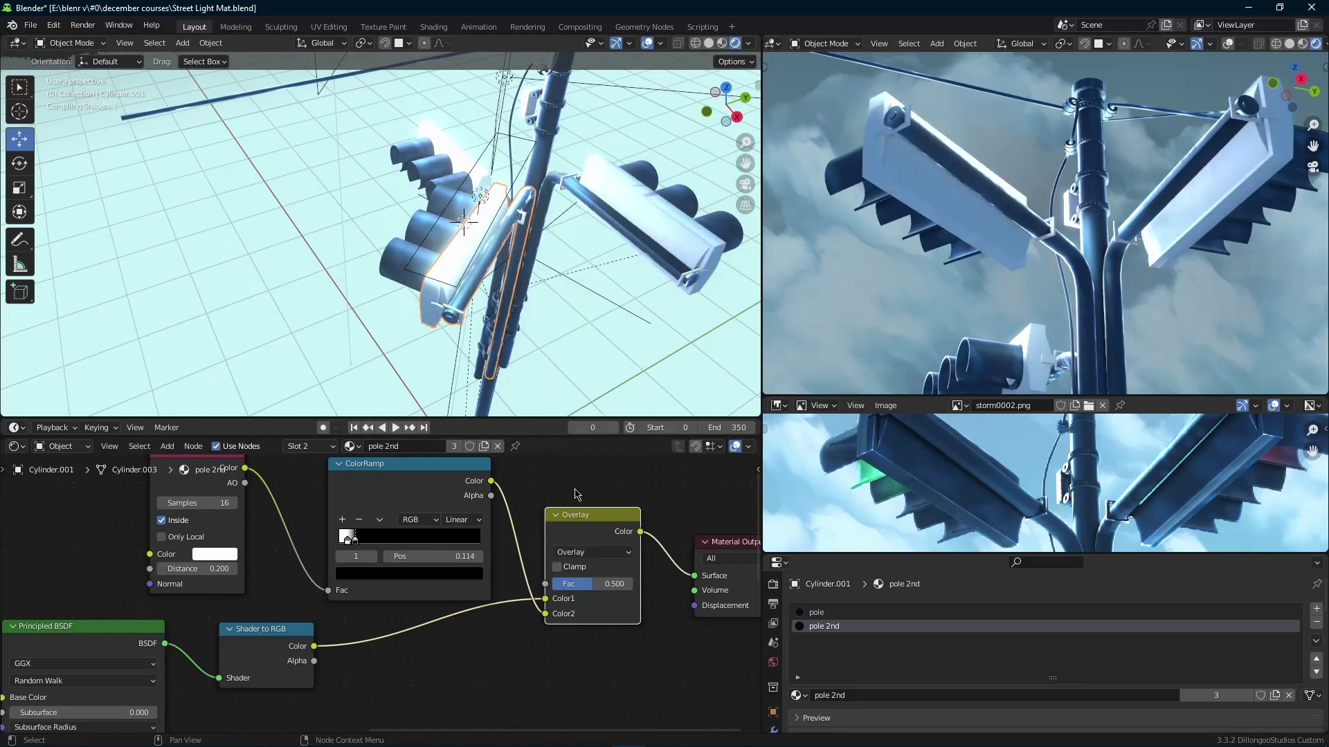
pyautogui.scroll(3, 376, 551)
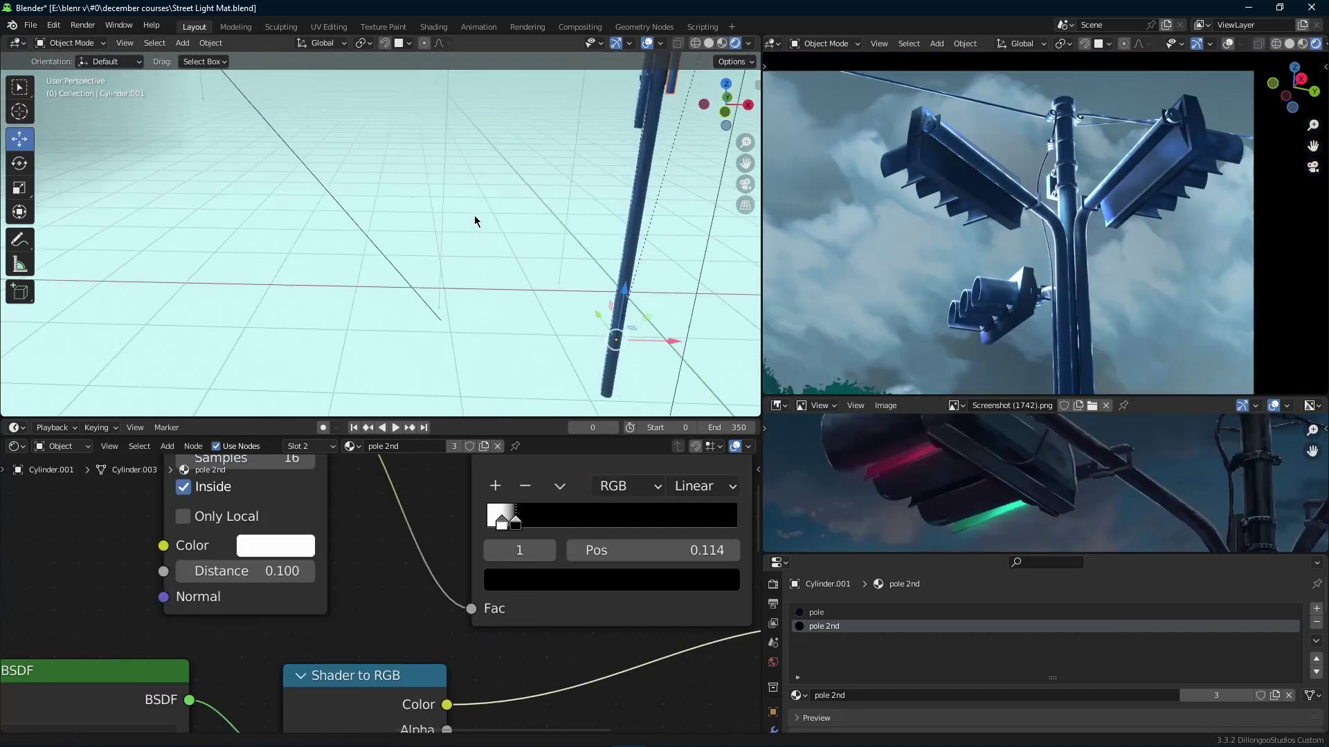
# Select the lower traffic light's visors, open their lght red material, and frame its nodes for adding a new one
pyautogui.keyDown('shift'); pyautogui.moveTo(474, 215); pyautogui.dragTo(462, 238, button='middle'); pyautogui.keyUp('shift')
pyautogui.click(490, 144)
pyautogui.click(831, 627)
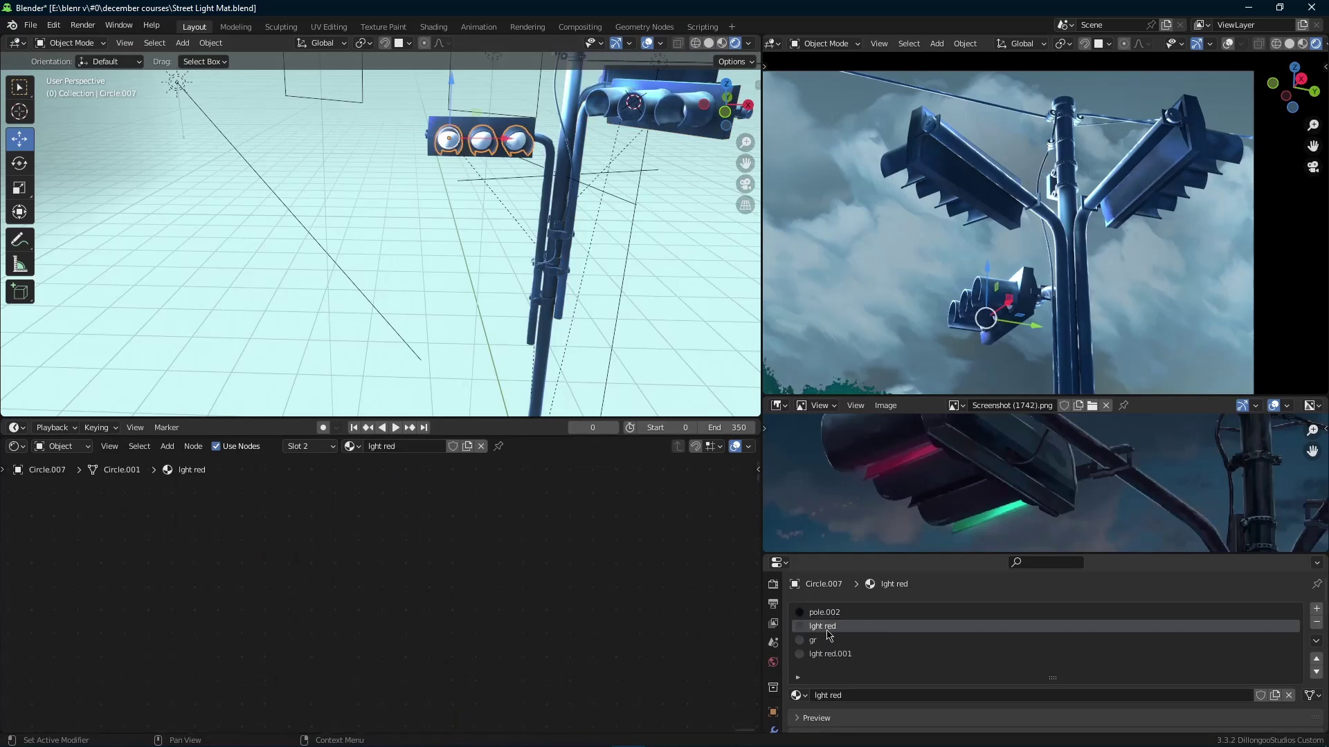
pyautogui.press('Home')
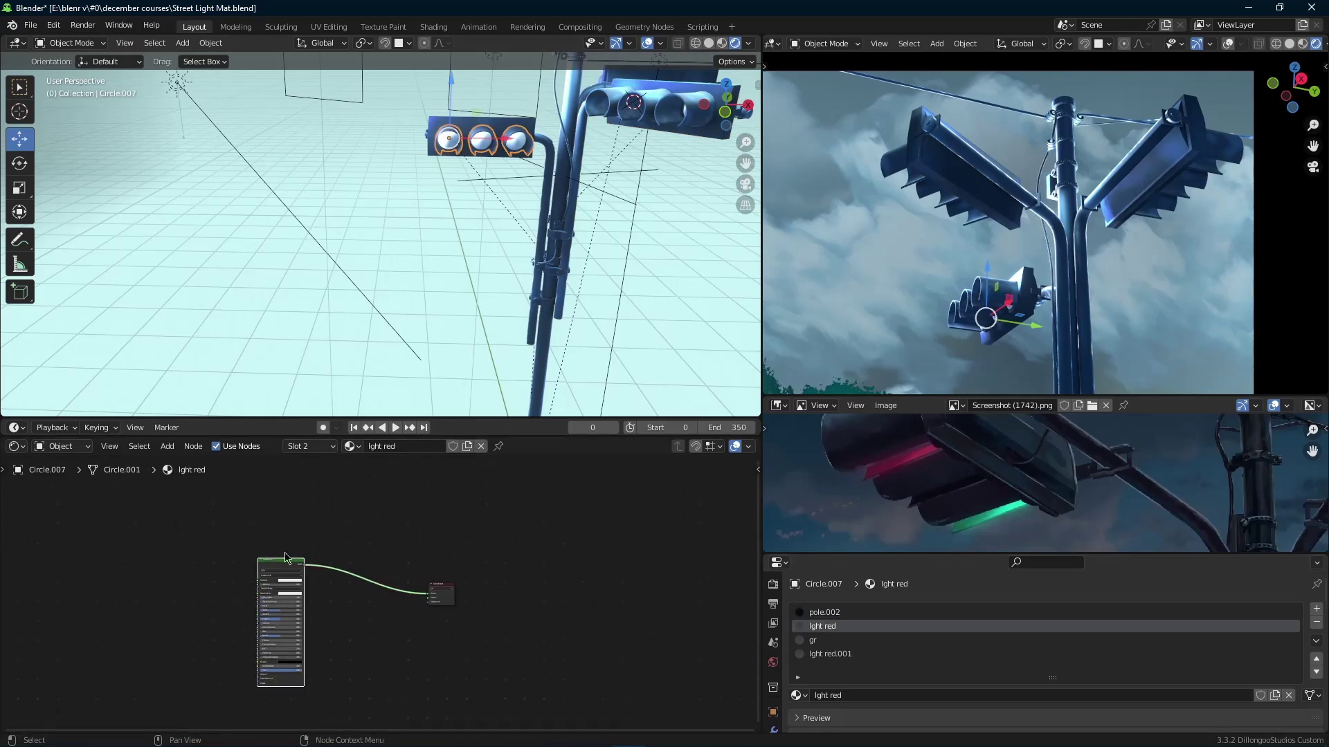
pyautogui.hotkey('shift', 'a')
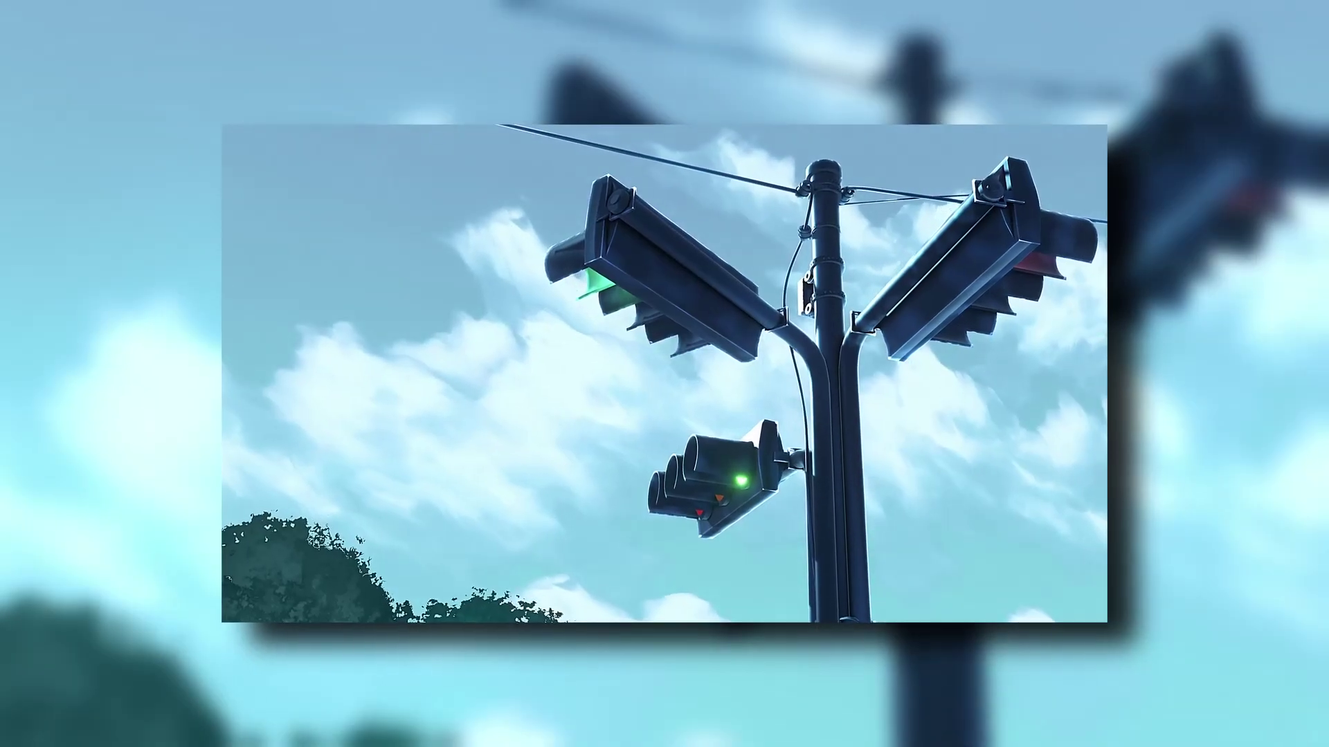